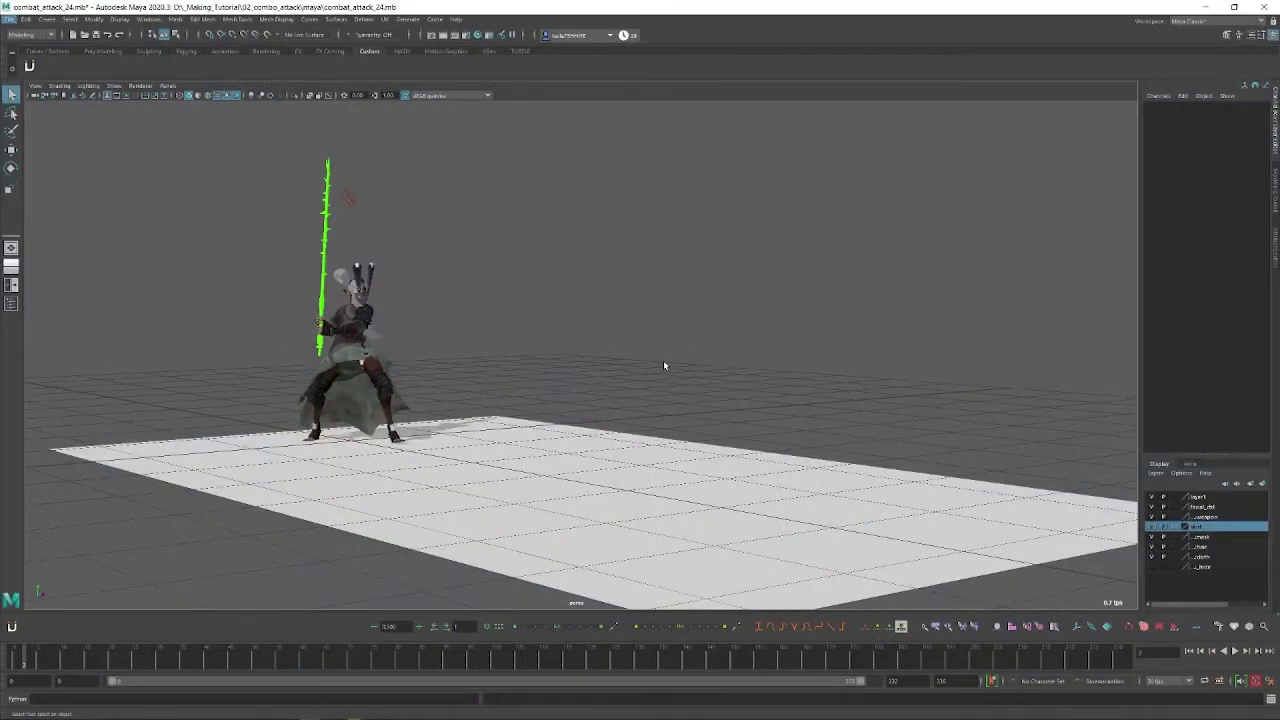
# Scrub the finished combat animation to frame 67 and examine the crouching sword pose on the floor
pyautogui.keyDown('alt'); pyautogui.moveTo(664, 362); pyautogui.dragTo(688, 384, button='middle'); pyautogui.keyUp('alt')
pyautogui.moveTo(24, 656); pyautogui.dragTo(53, 656)
pyautogui.keyDown('alt'); pyautogui.moveTo(599, 453); pyautogui.dragTo(596, 434, button='right'); pyautogui.keyUp('alt')
pyautogui.keyDown('alt'); pyautogui.moveTo(596, 433); pyautogui.dragTo(609, 438); pyautogui.keyUp('alt')
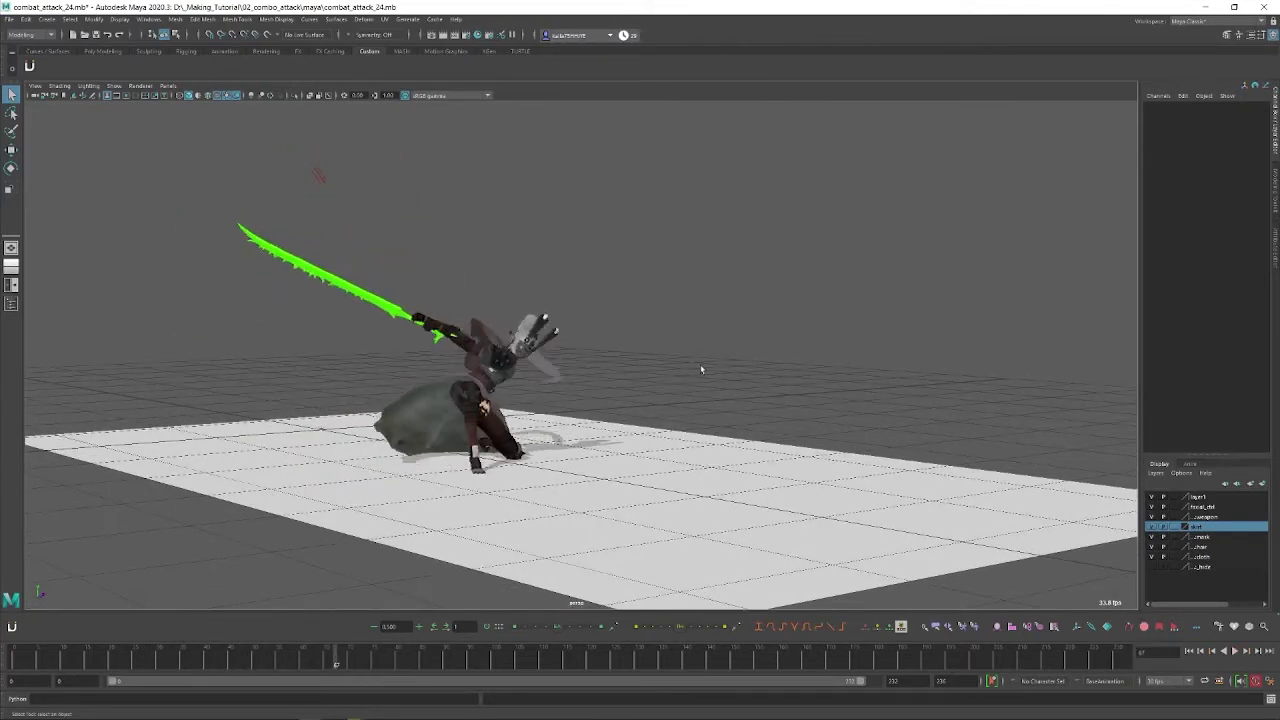
pyautogui.keyDown('alt'); pyautogui.moveTo(546, 461); pyautogui.dragTo(528, 410); pyautogui.keyUp('alt')
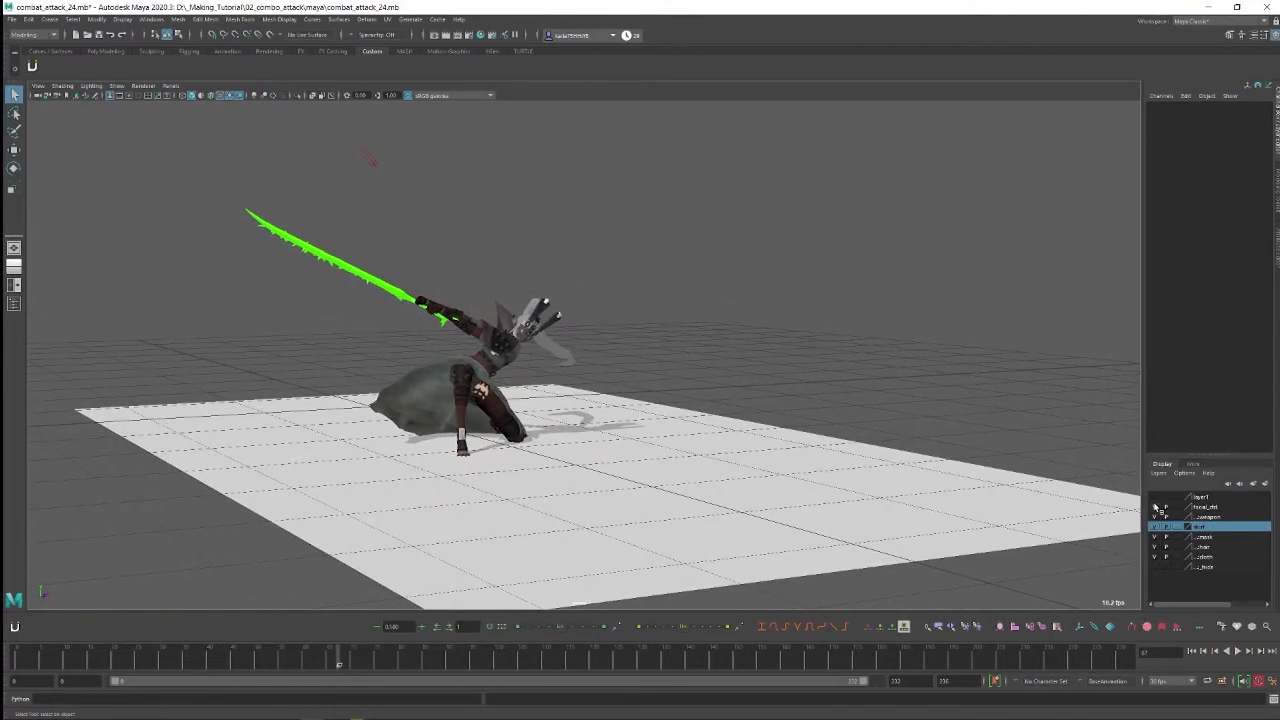
# Hide and show the weapon layer and the selected skirt layer to compare the character with and without them
pyautogui.keyDown('alt'); pyautogui.moveTo(857, 406); pyautogui.dragTo(881, 403, button='middle'); pyautogui.keyUp('alt')
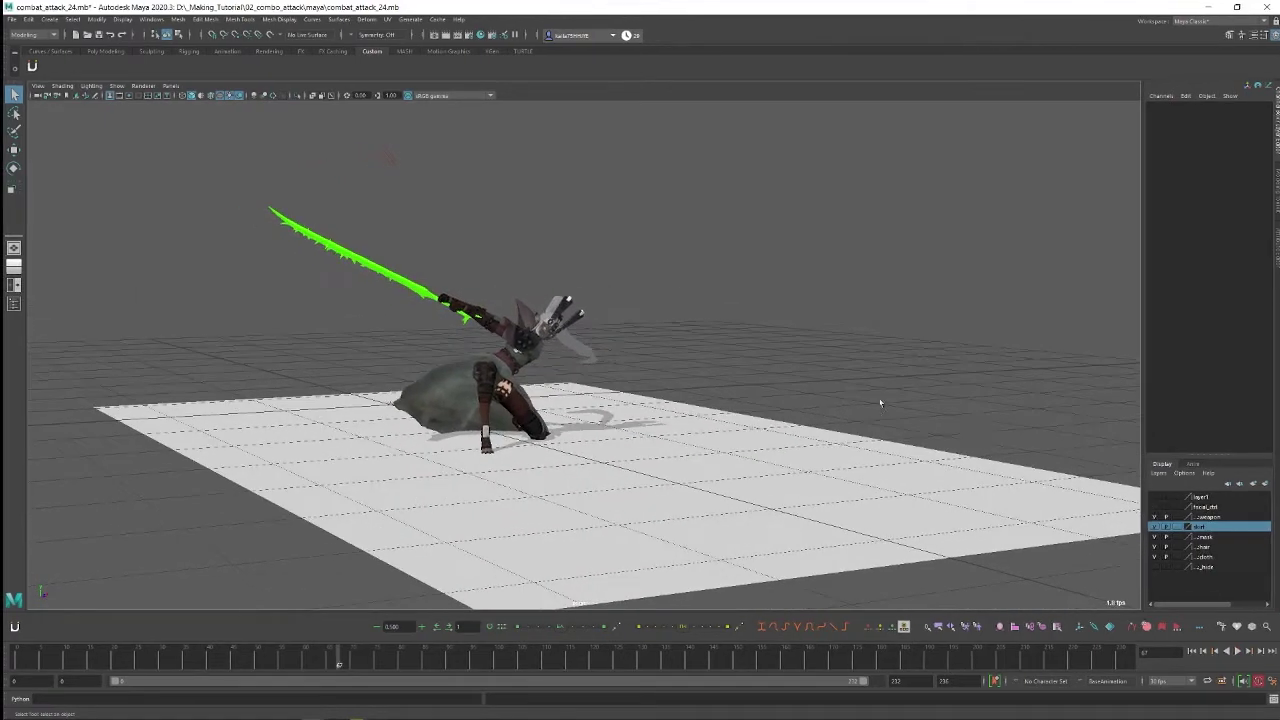
pyautogui.click(1157, 527)
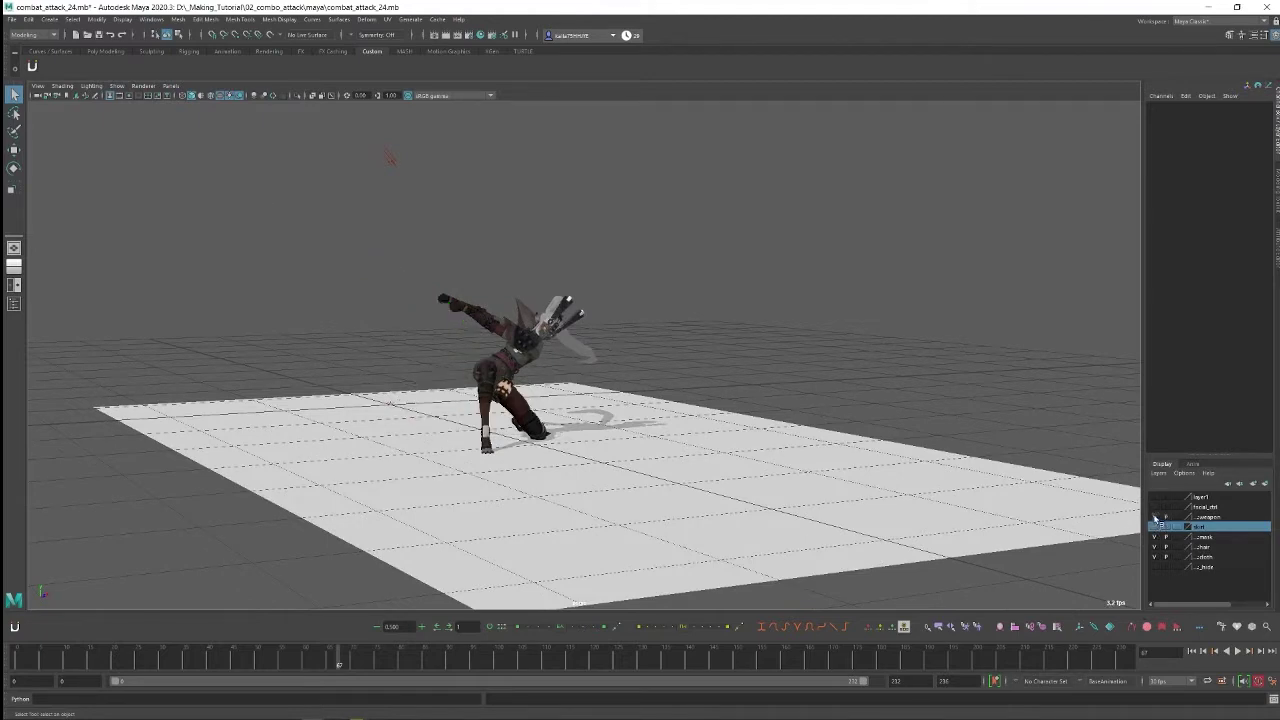
pyautogui.click(1155, 516)
pyautogui.keyDown('alt'); pyautogui.moveTo(715, 492); pyautogui.dragTo(1003, 498); pyautogui.keyUp('alt')
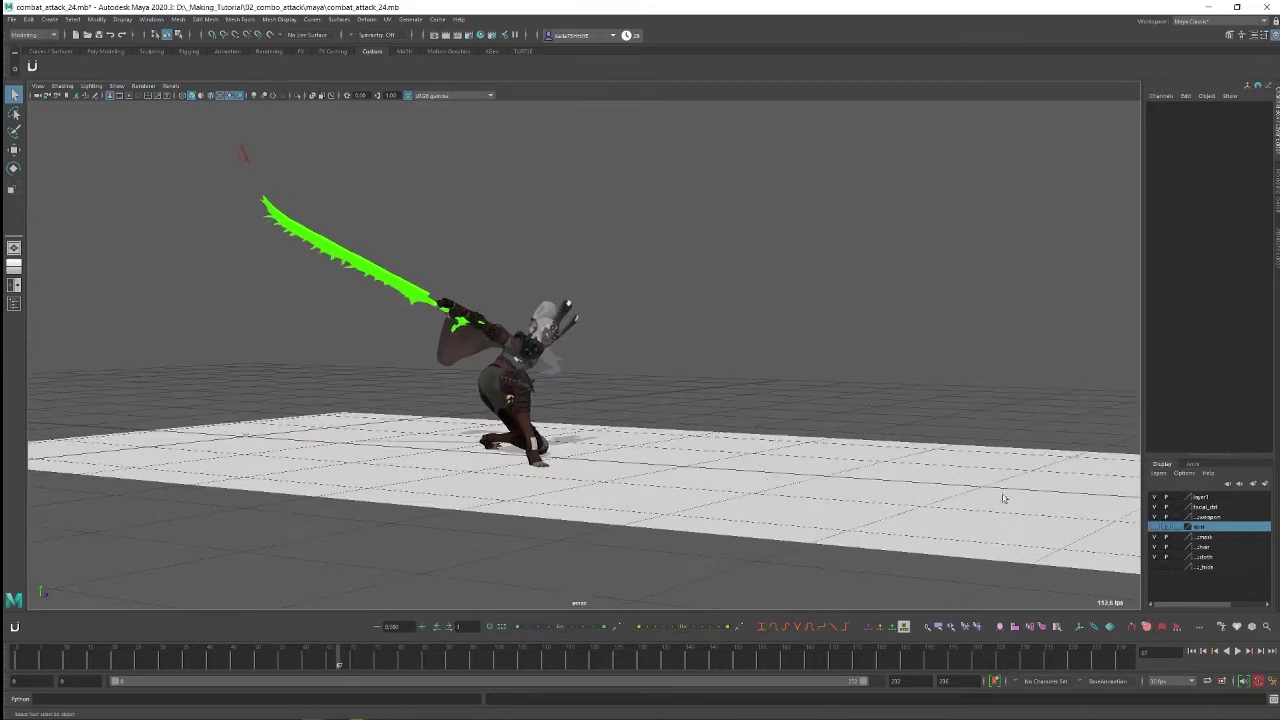
pyautogui.click(1157, 527)
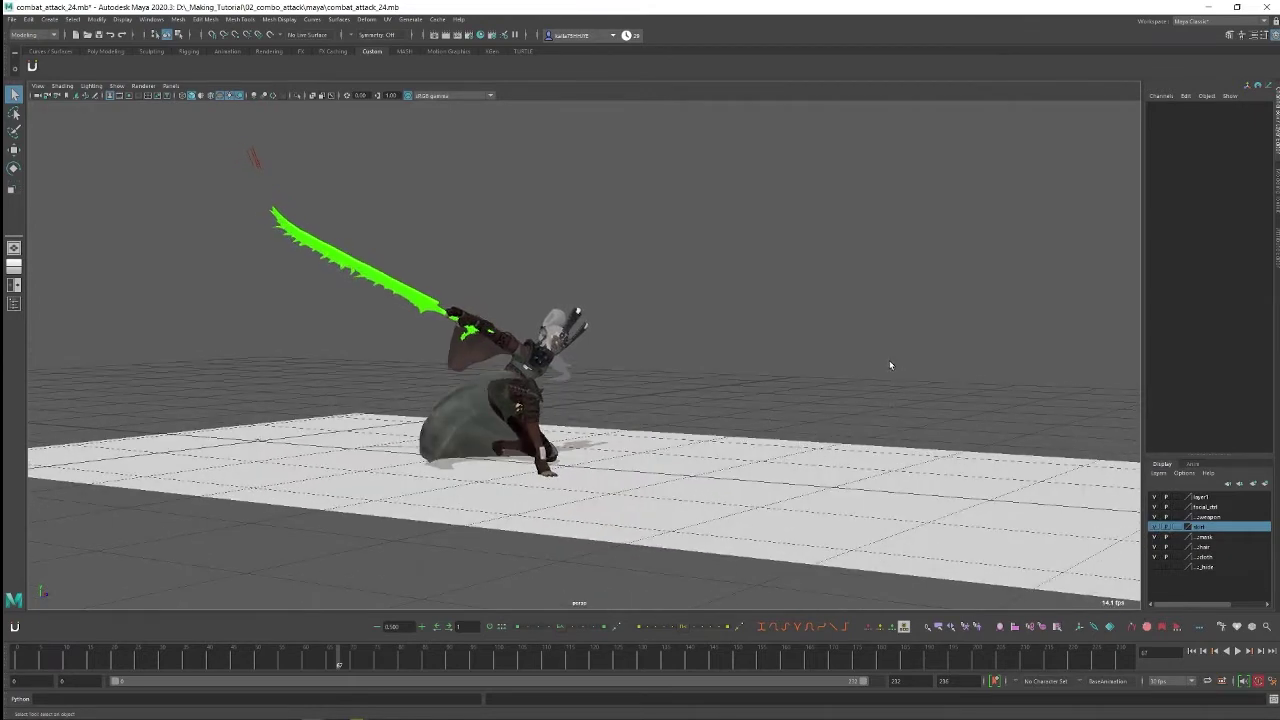
# Inspect the crouching pose in the side and front orthographic views and from several angles in perspective
pyautogui.press('space')
pyautogui.press('space')
pyautogui.scroll(-1, 877, 370)
pyautogui.press('space')
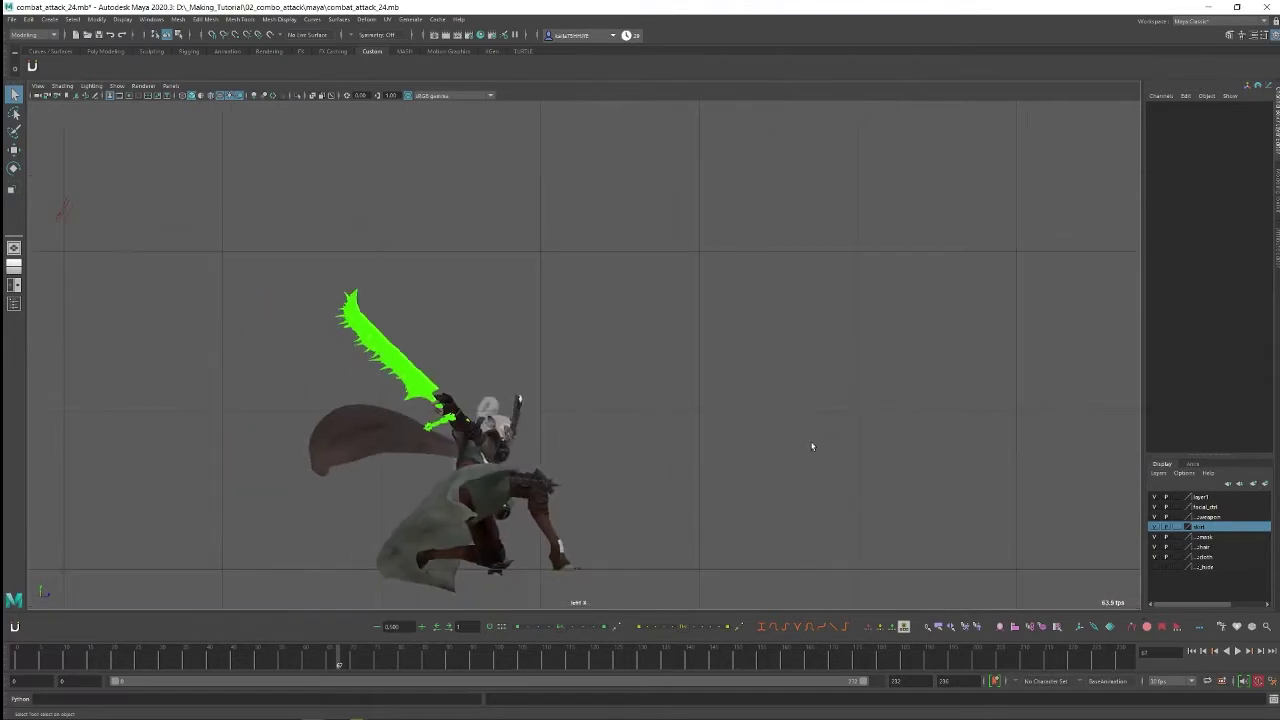
pyautogui.press('f')
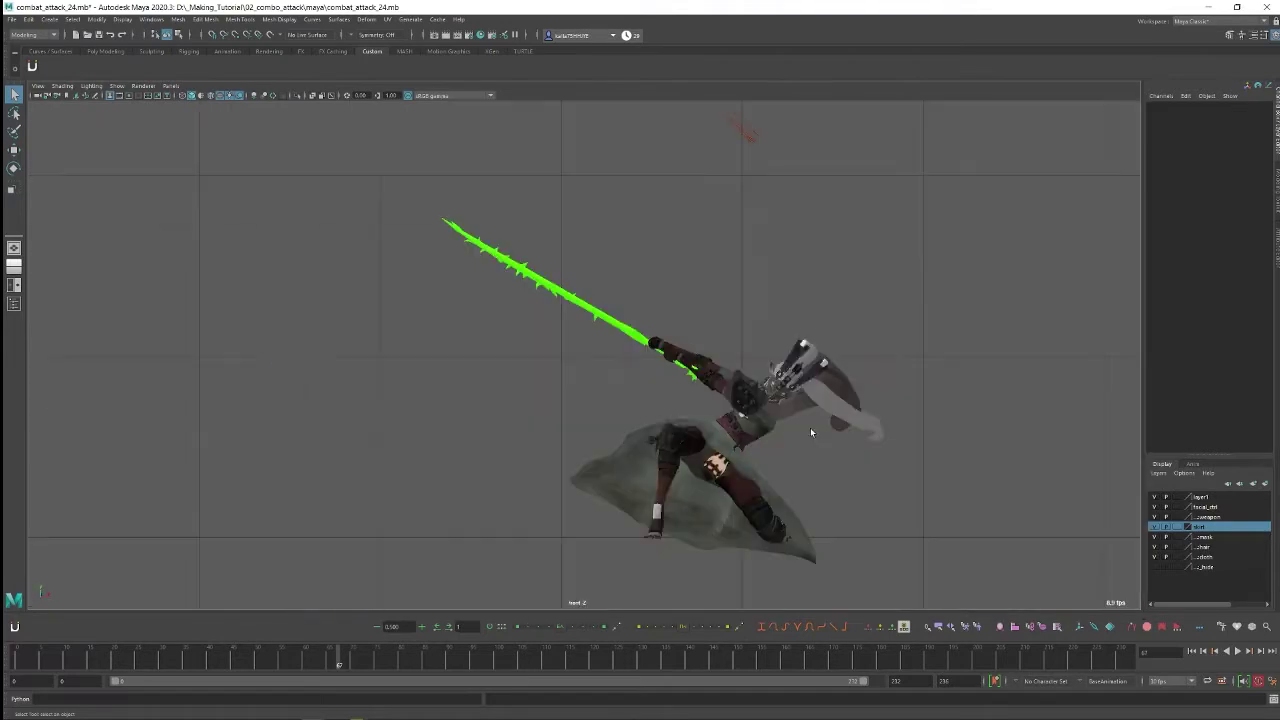
pyautogui.click(14, 250)
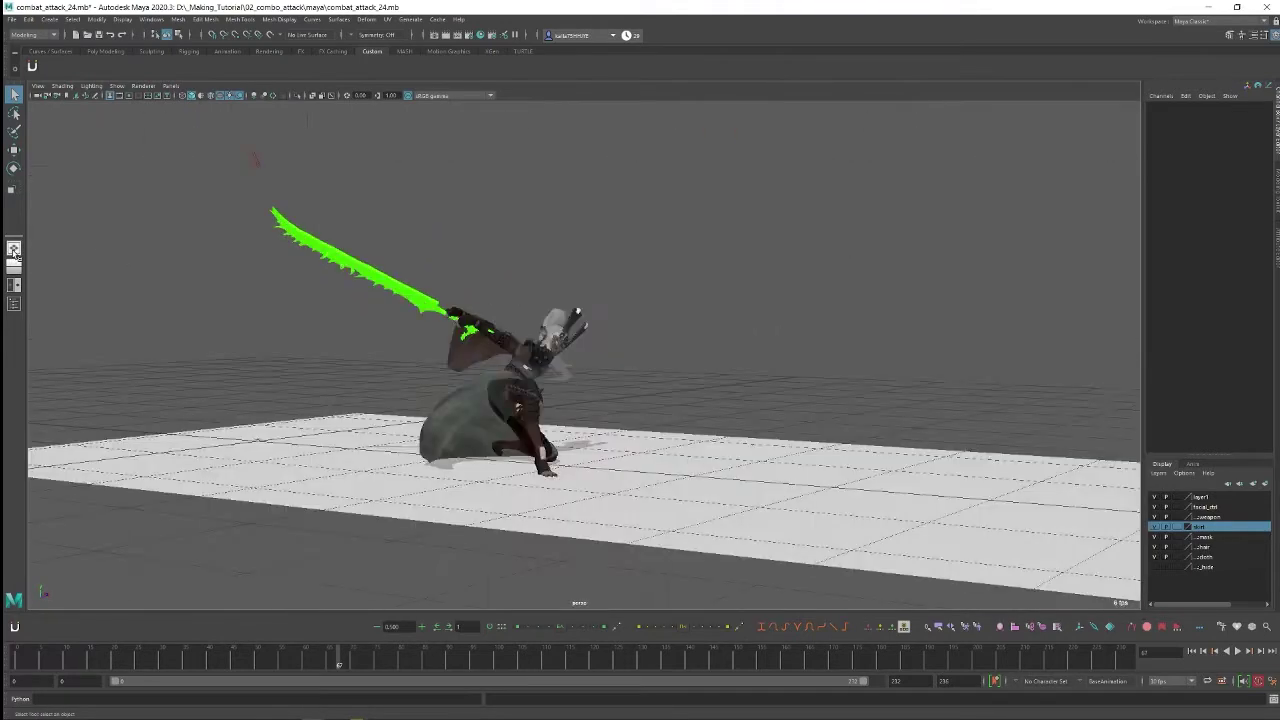
pyautogui.keyDown('alt'); pyautogui.moveTo(683, 330); pyautogui.dragTo(712, 314, button='middle'); pyautogui.keyUp('alt')
pyautogui.keyDown('alt'); pyautogui.moveTo(744, 321); pyautogui.dragTo(848, 405); pyautogui.keyUp('alt')
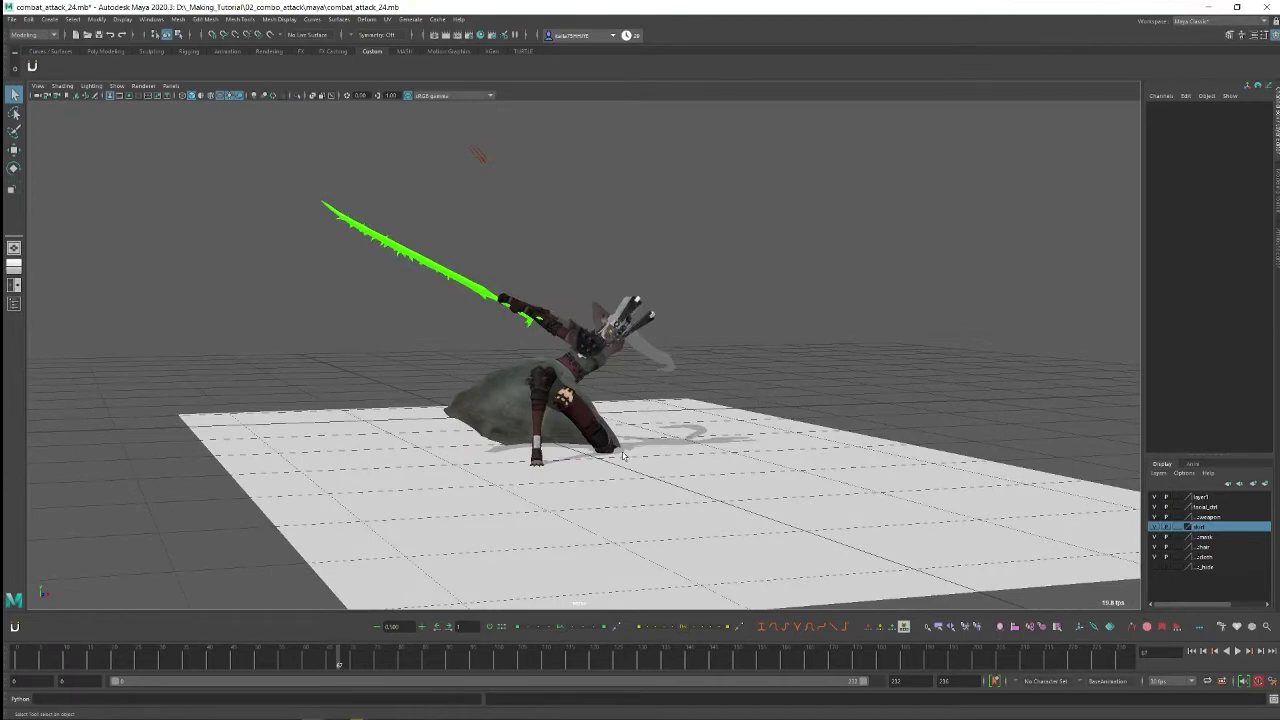
pyautogui.keyDown('alt'); pyautogui.moveTo(685, 418); pyautogui.dragTo(655, 453); pyautogui.keyUp('alt')
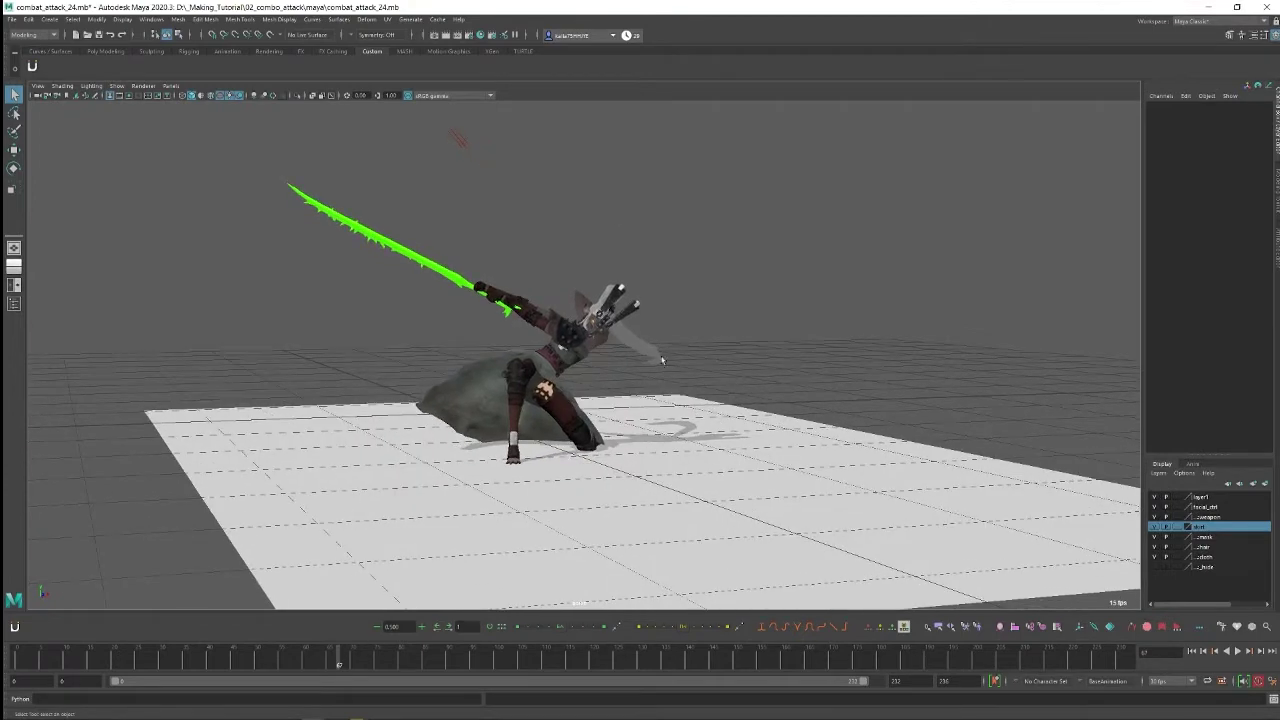
pyautogui.keyDown('alt'); pyautogui.moveTo(595, 230); pyautogui.dragTo(615, 222, button='middle'); pyautogui.keyUp('alt')
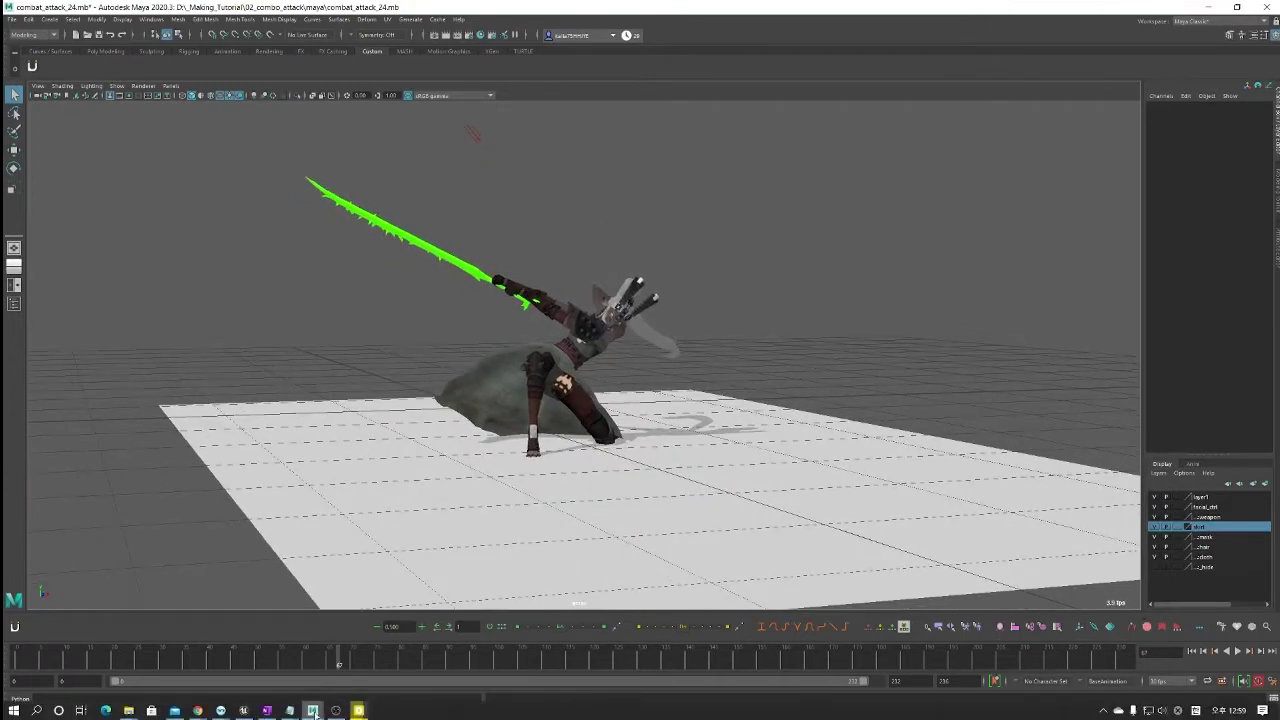
# Switch to the combat_attack_01 scene, close the Hotkey Editor and save reminder, and show the perspective view
pyautogui.moveTo(313, 711)
pyautogui.click(520, 634)
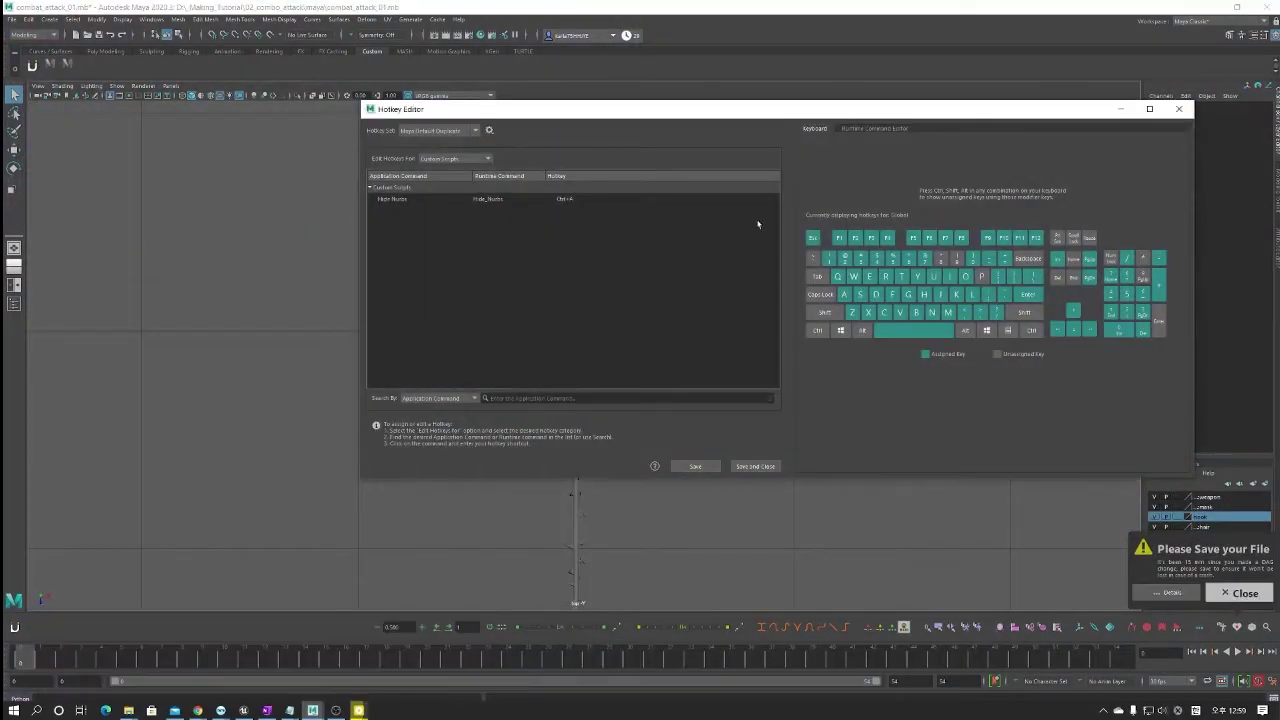
pyautogui.click(1180, 111)
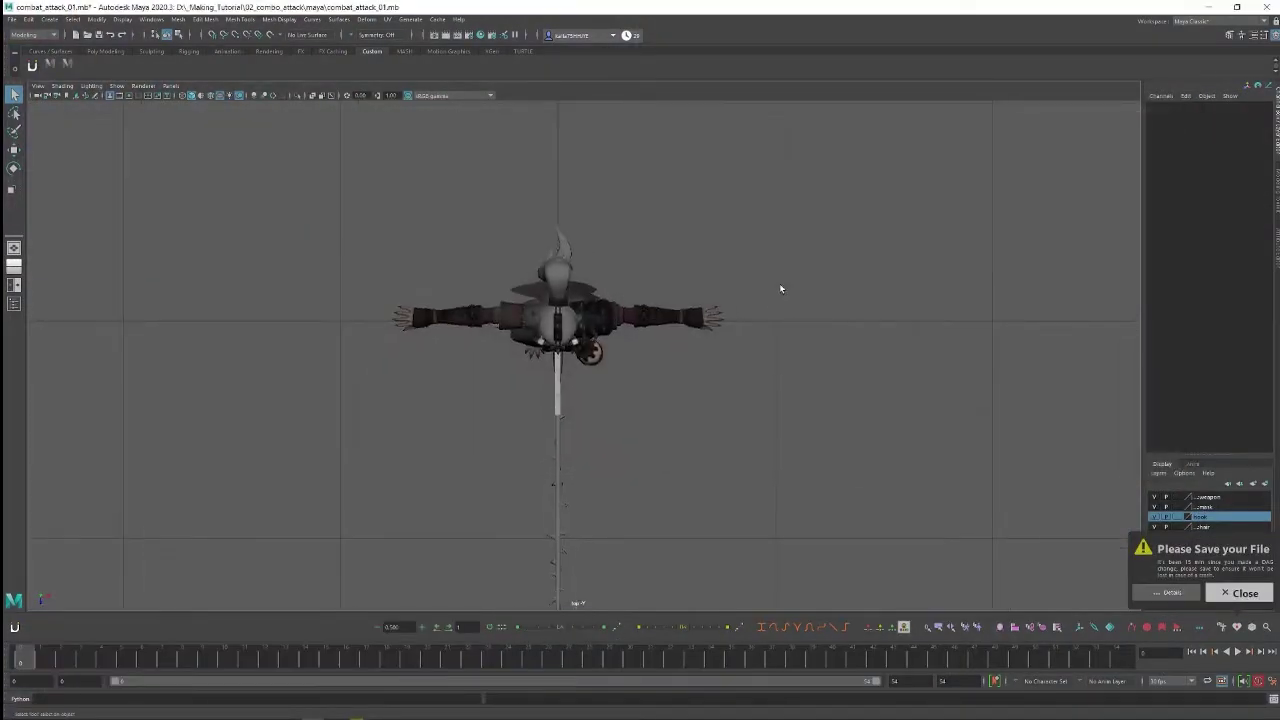
pyautogui.keyDown('alt'); pyautogui.moveTo(538, 273); pyautogui.dragTo(554, 293, button='middle'); pyautogui.keyUp('alt')
pyautogui.click(14, 248)
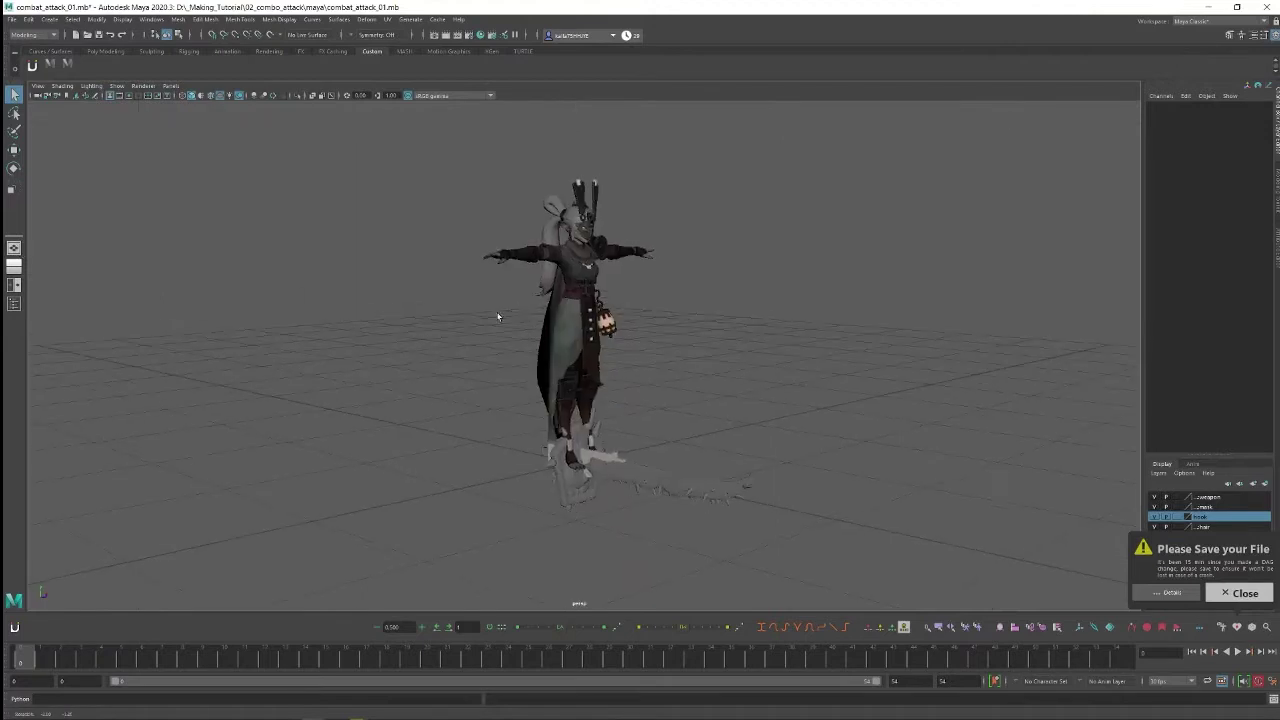
pyautogui.click(1241, 594)
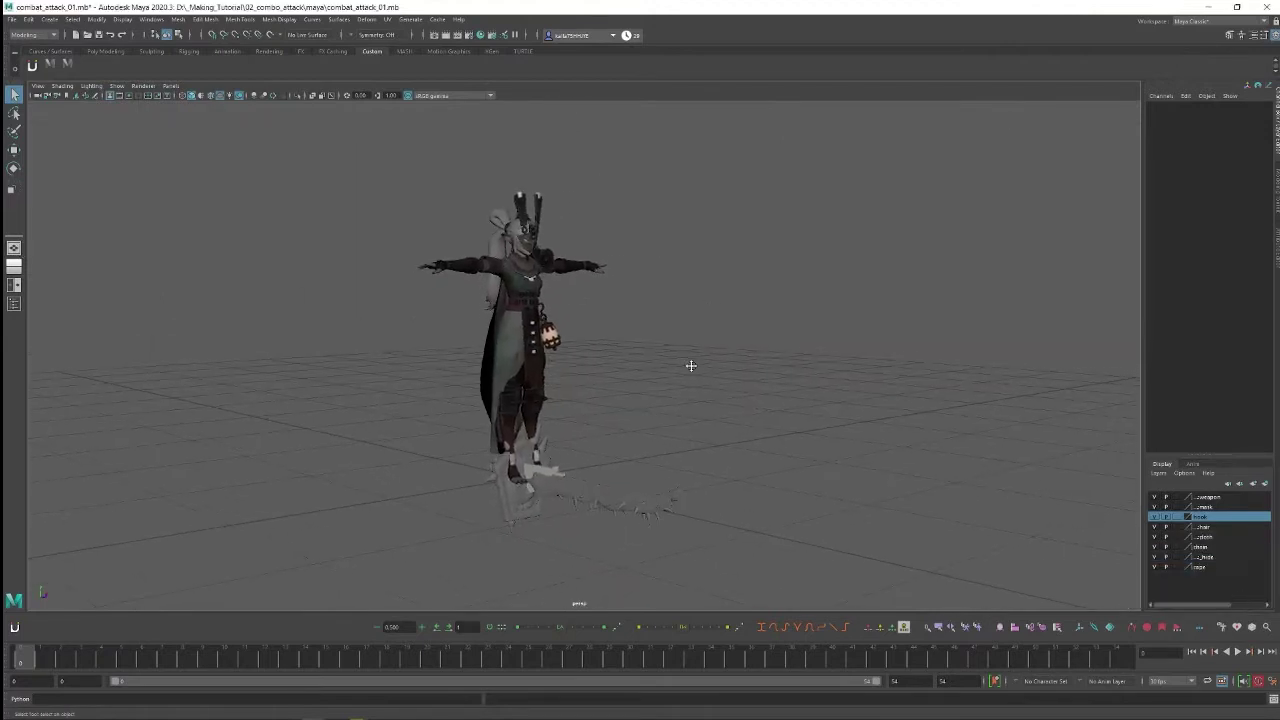
# Examine the T-posed character and the sword at its feet from several angles and distances
pyautogui.keyDown('alt'); pyautogui.moveTo(686, 366); pyautogui.dragTo(666, 433); pyautogui.keyUp('alt')
pyautogui.scroll(3, 669, 429)
pyautogui.keyDown('alt'); pyautogui.moveTo(666, 433); pyautogui.dragTo(677, 408, button='middle'); pyautogui.keyUp('alt')
pyautogui.scroll(-4, 664, 387)
pyautogui.keyDown('alt'); pyautogui.moveTo(656, 387); pyautogui.dragTo(706, 382); pyautogui.keyUp('alt')
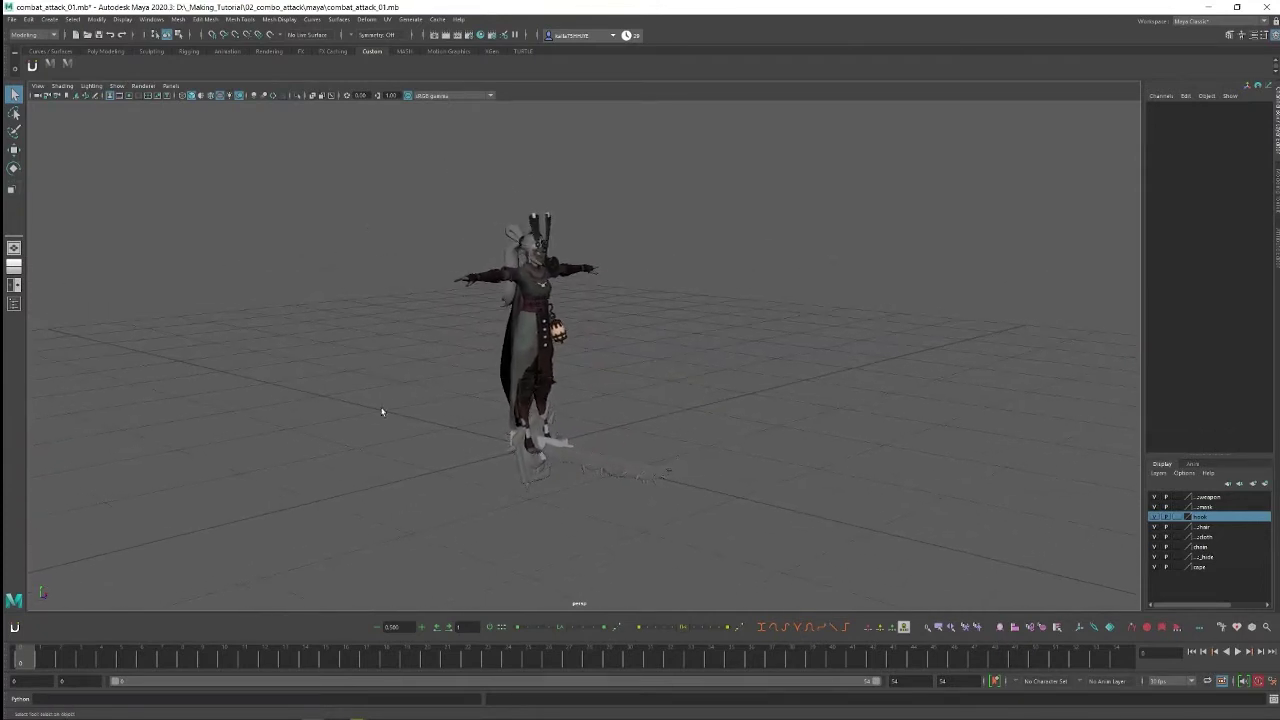
pyautogui.keyDown('alt'); pyautogui.moveTo(380, 411); pyautogui.dragTo(366, 340); pyautogui.keyUp('alt')
pyautogui.keyDown('alt'); pyautogui.moveTo(830, 434); pyautogui.dragTo(648, 364); pyautogui.keyUp('alt')
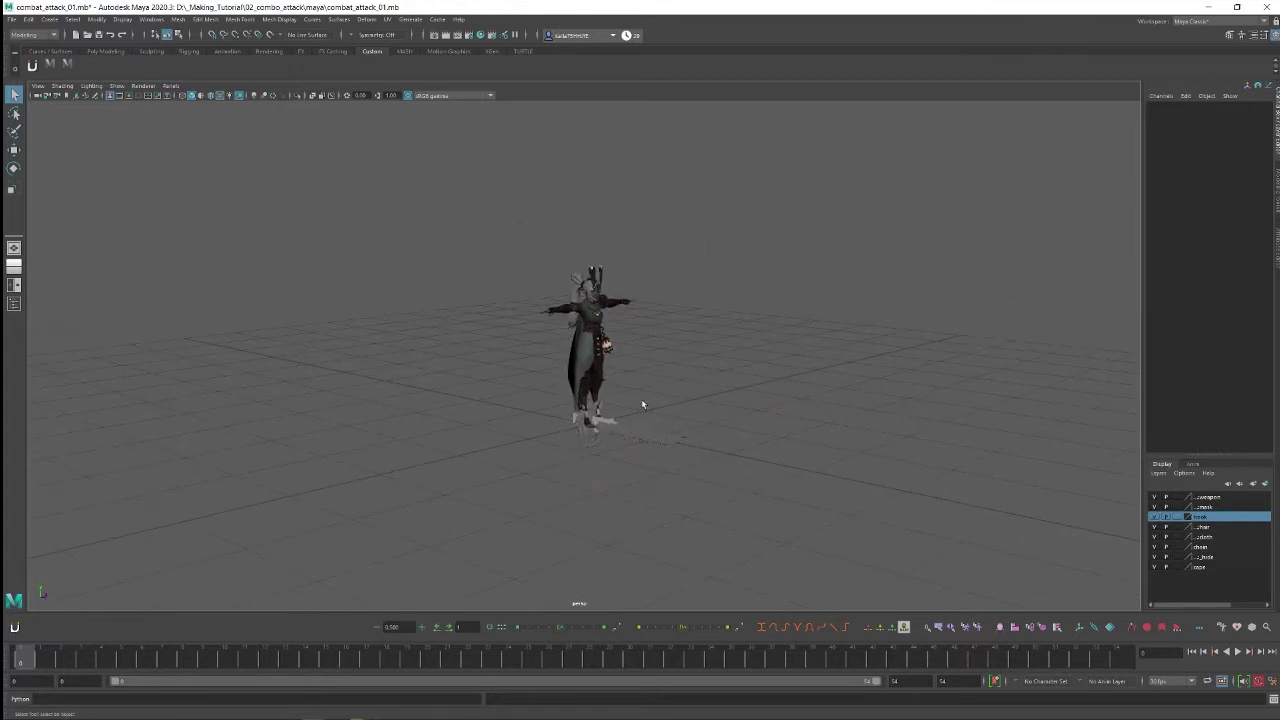
pyautogui.scroll(5, 631, 400)
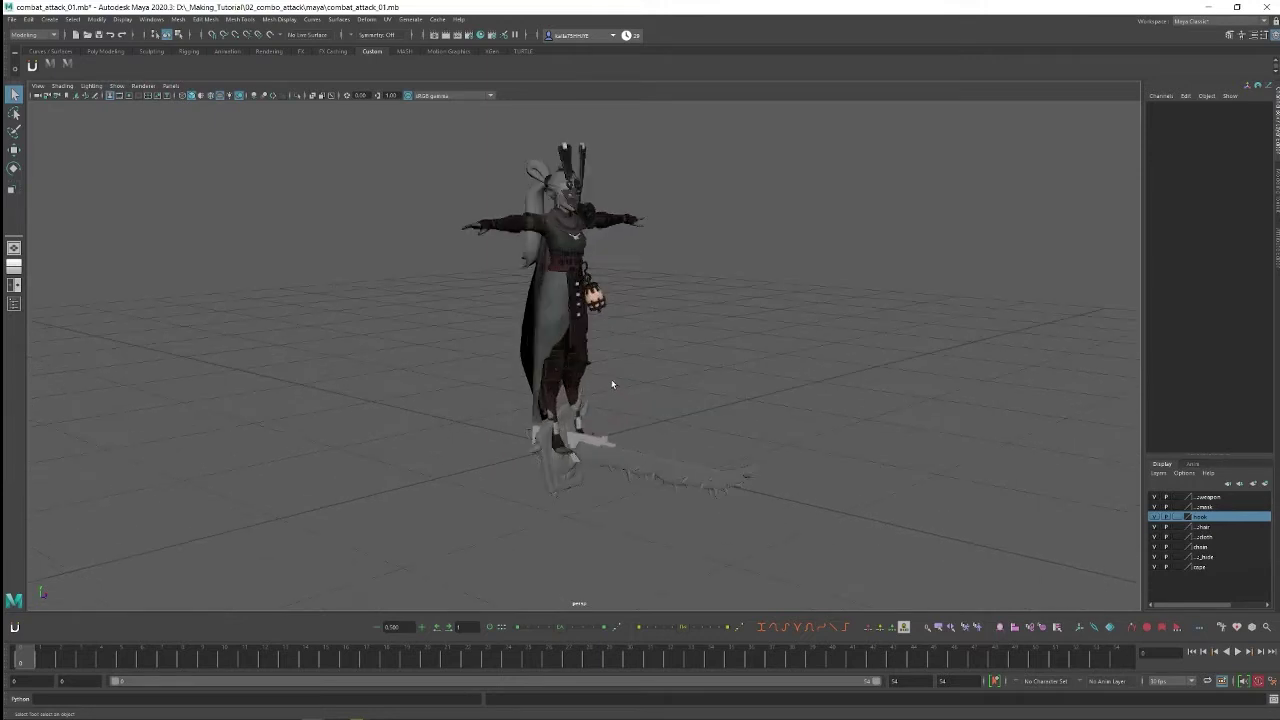
pyautogui.scroll(-4, 765, 498)
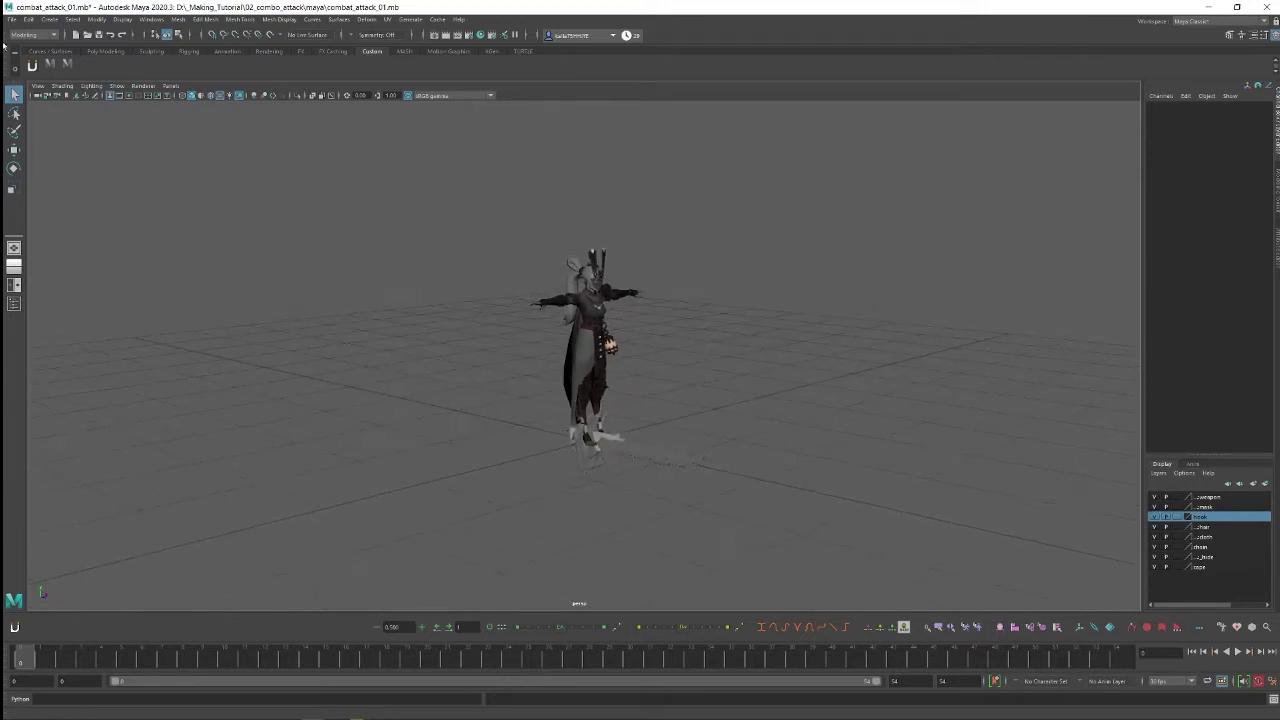
# Create a polygon plane at the origin and scale it uniformly into a large floor beneath the character
pyautogui.click(56, 19)
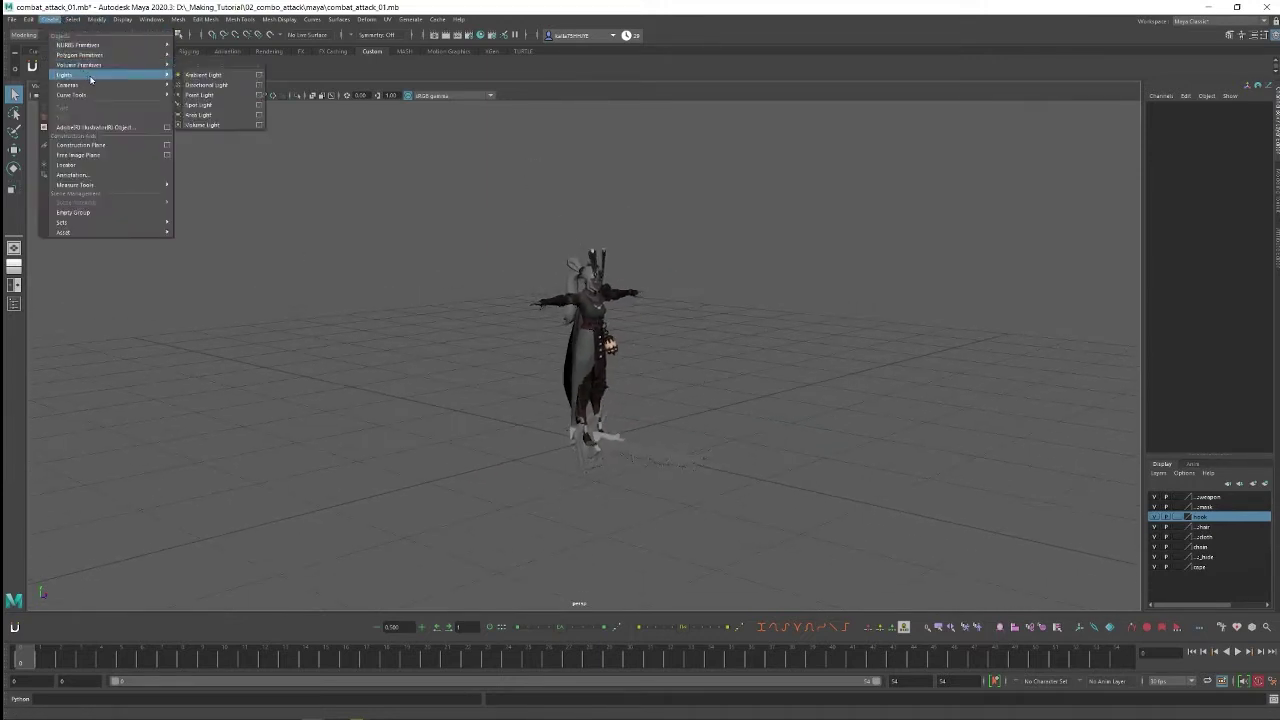
pyautogui.moveTo(98, 83)
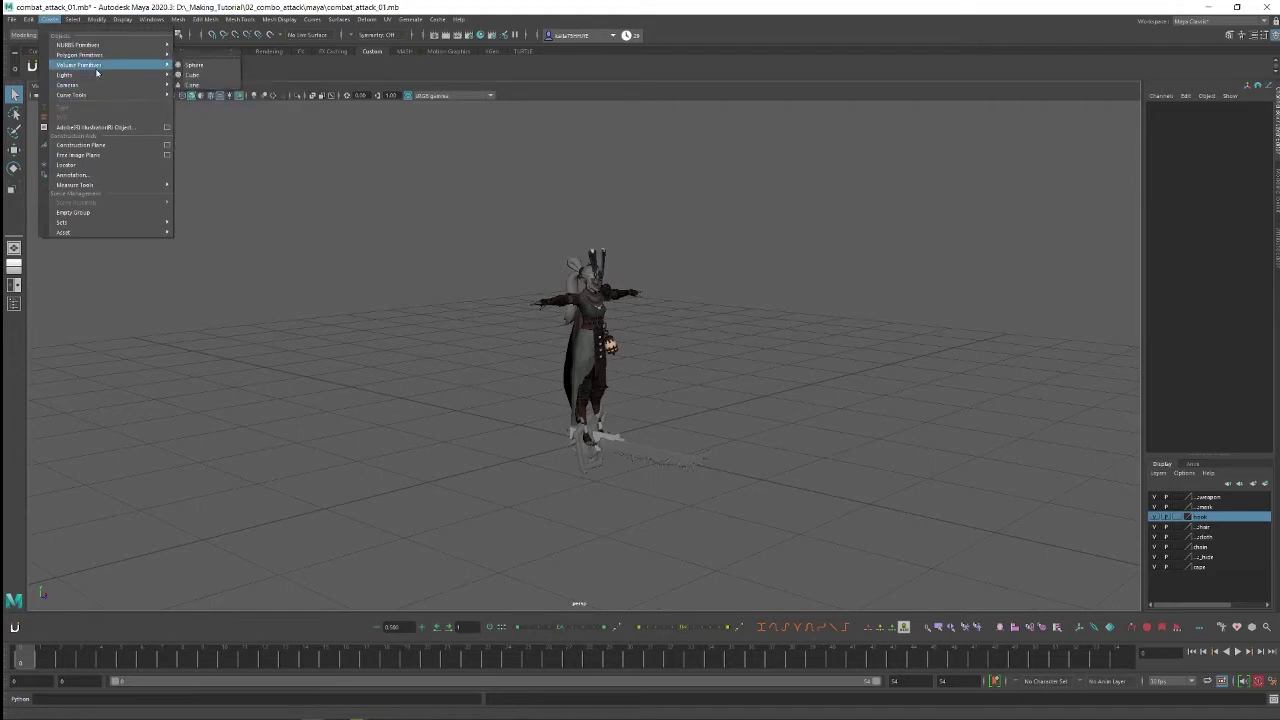
pyautogui.moveTo(112, 54)
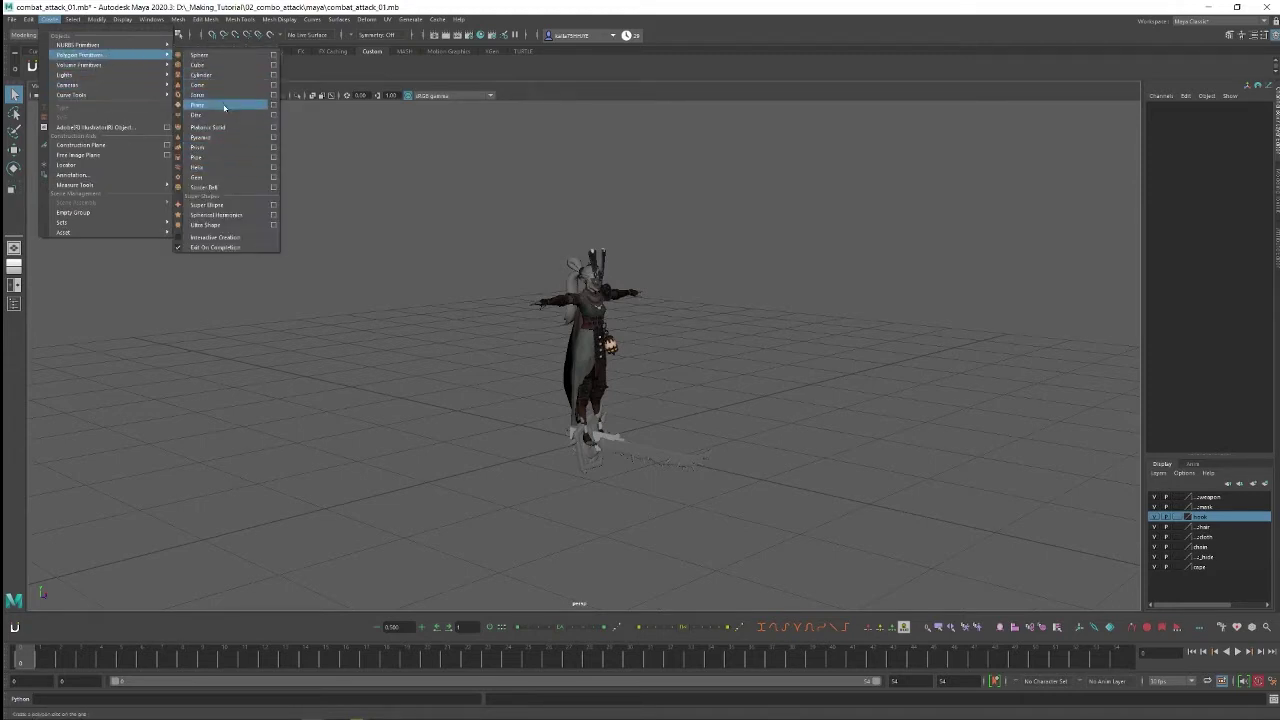
pyautogui.click(229, 105)
pyautogui.keyDown('alt'); pyautogui.moveTo(528, 298); pyautogui.dragTo(1073, 225); pyautogui.keyUp('alt')
pyautogui.press('r')
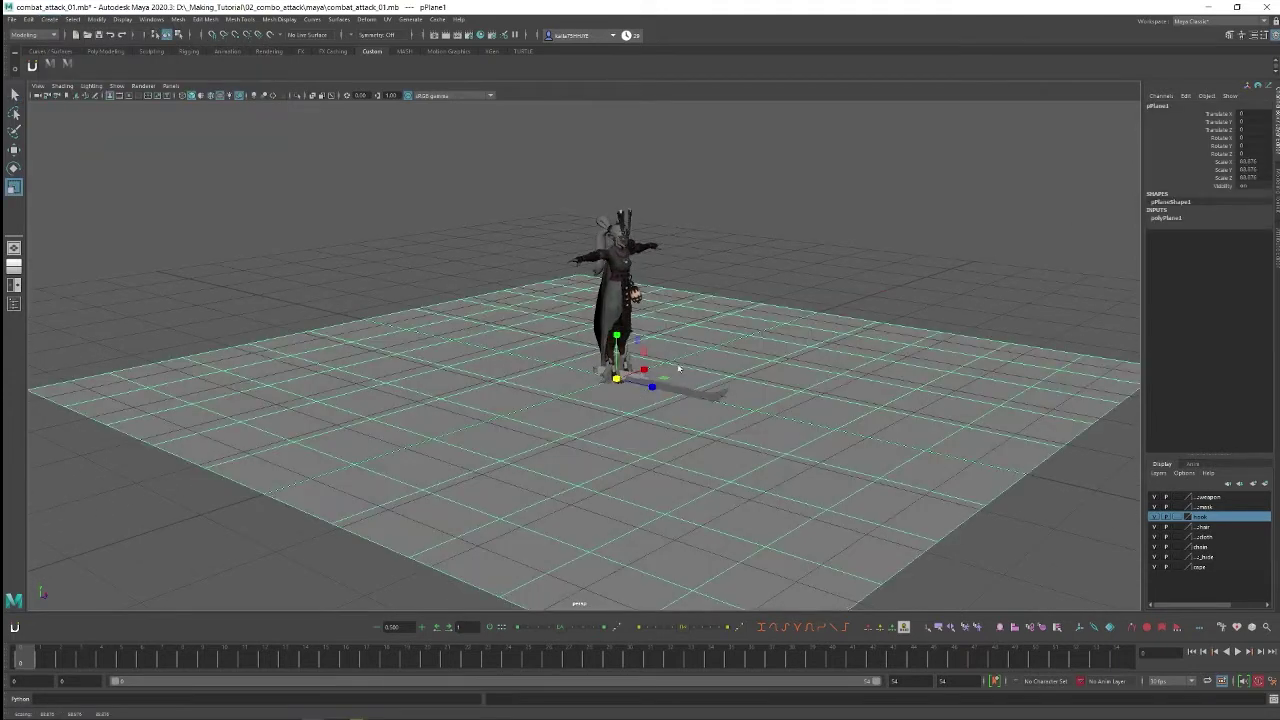
pyautogui.keyDown('alt'); pyautogui.moveTo(678, 369); pyautogui.dragTo(710, 311); pyautogui.keyUp('alt')
pyautogui.click(702, 265)
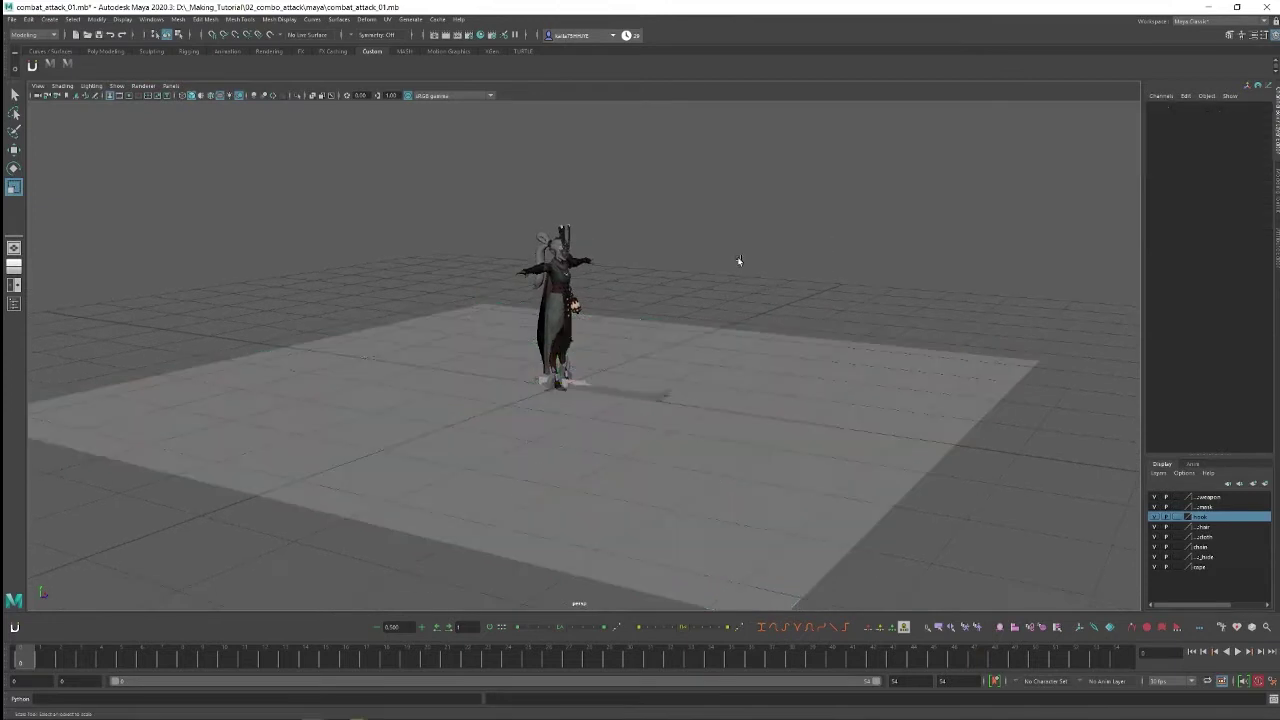
pyautogui.keyDown('alt'); pyautogui.moveTo(702, 265); pyautogui.dragTo(687, 289); pyautogui.keyUp('alt')
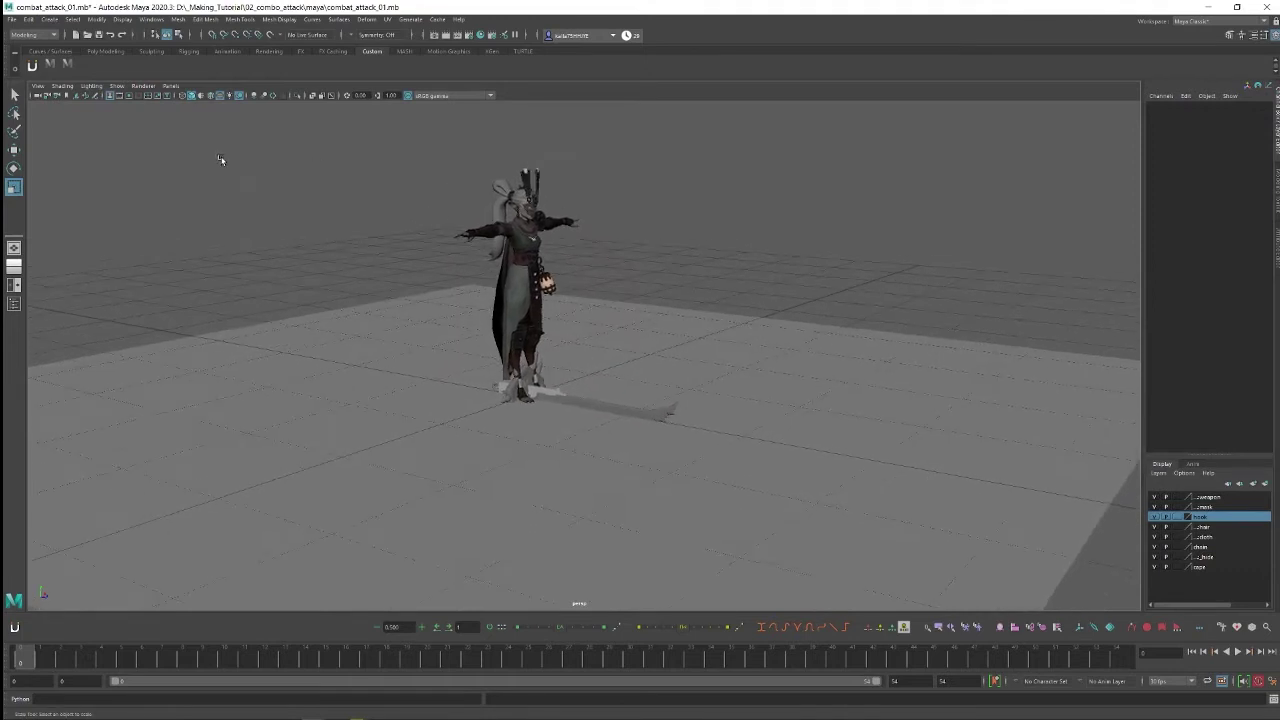
# Set the perspective viewport lighting to Use All Lights with Shadows enabled
pyautogui.click(115, 88)
pyautogui.moveTo(91, 86)
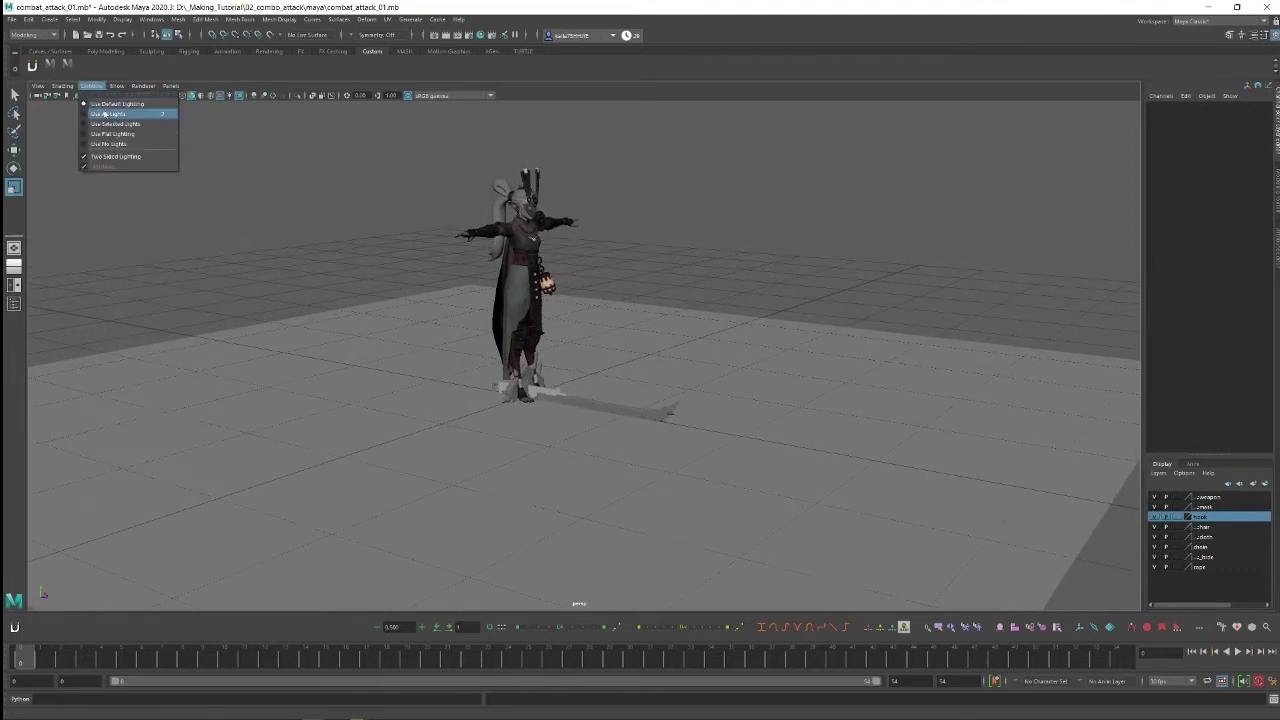
pyautogui.click(138, 115)
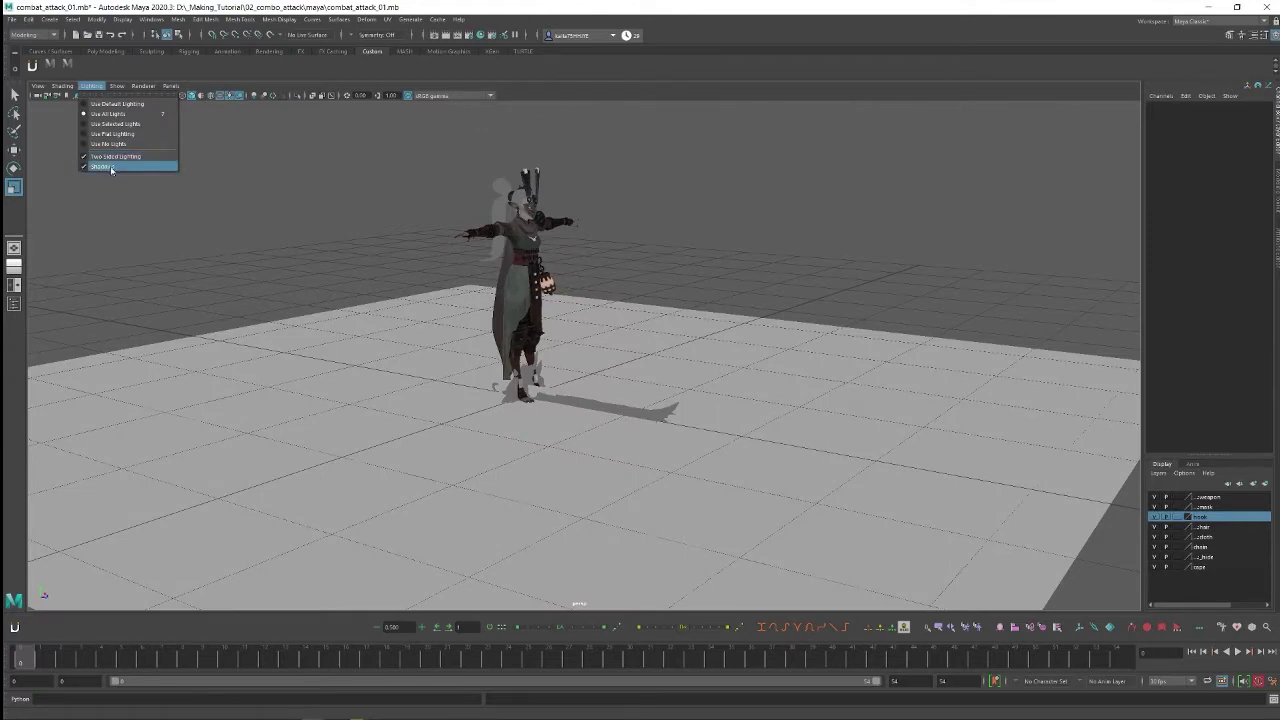
pyautogui.click(350, 184)
pyautogui.keyDown('alt'); pyautogui.moveTo(352, 183); pyautogui.dragTo(380, 187); pyautogui.keyUp('alt')
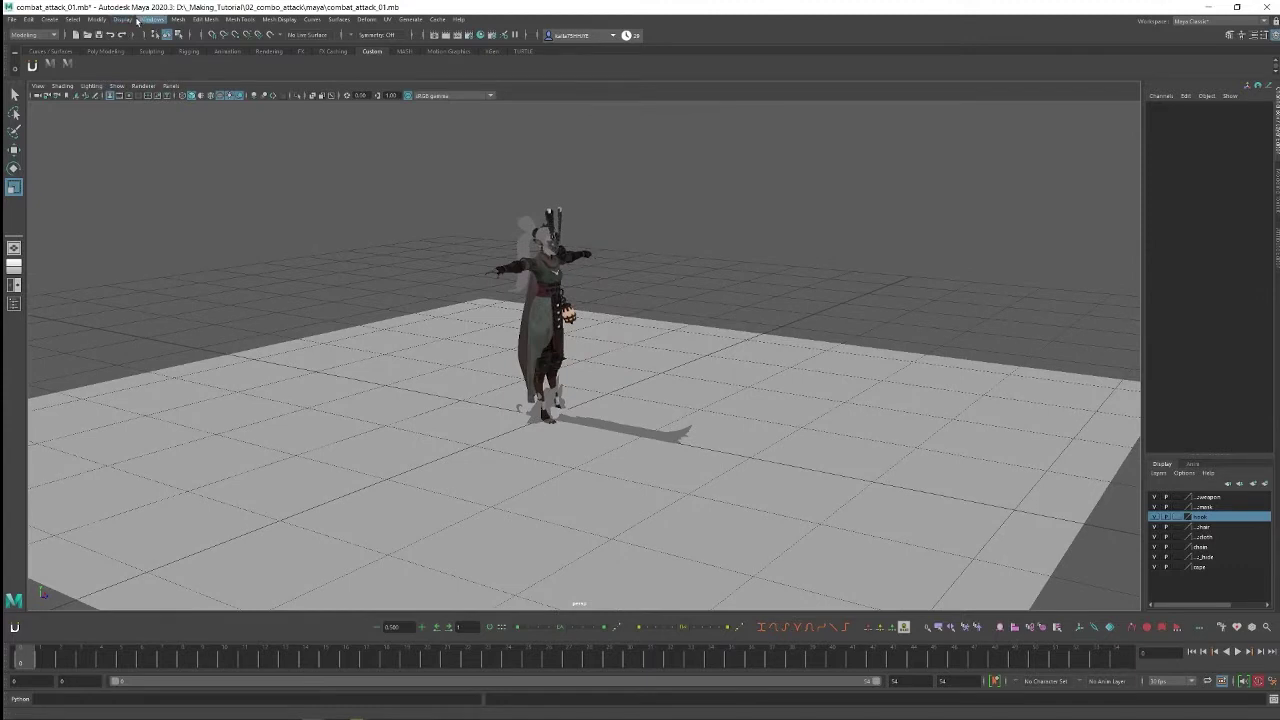
# Create a directional light, rotate it to cast the character's shadow across the floor, and open its attributes
pyautogui.click(123, 19)
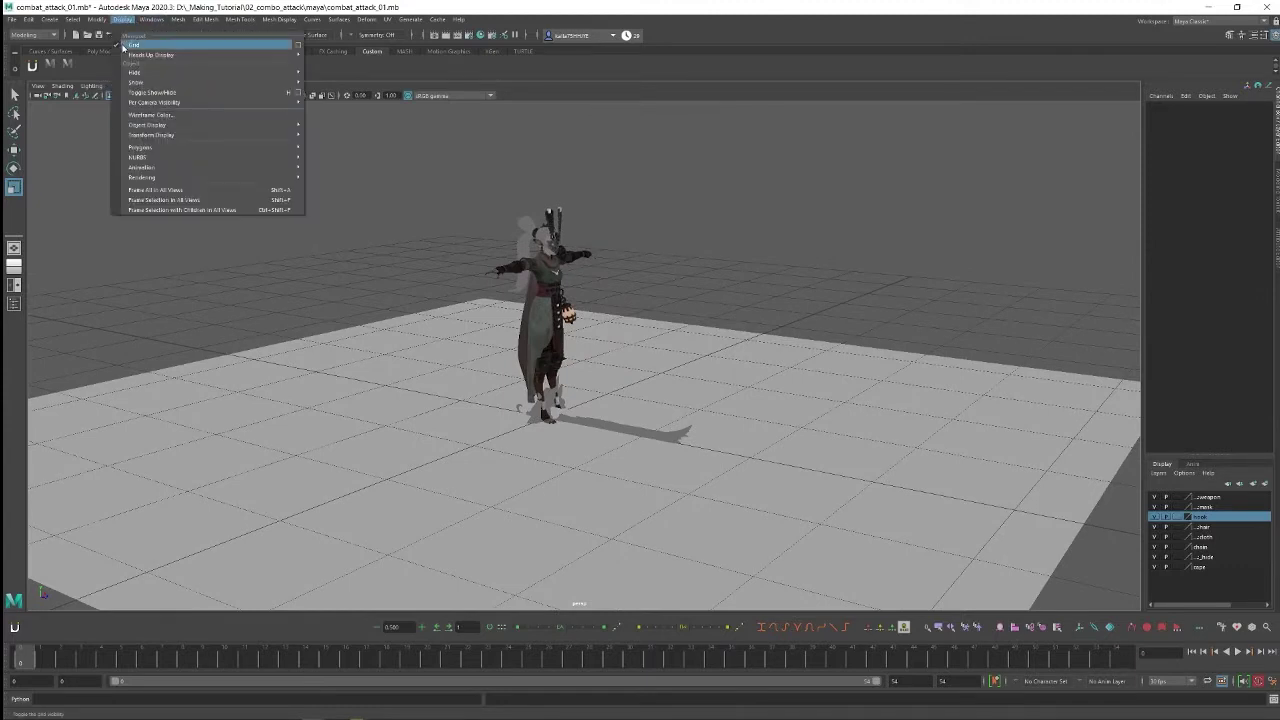
pyautogui.click(50, 19)
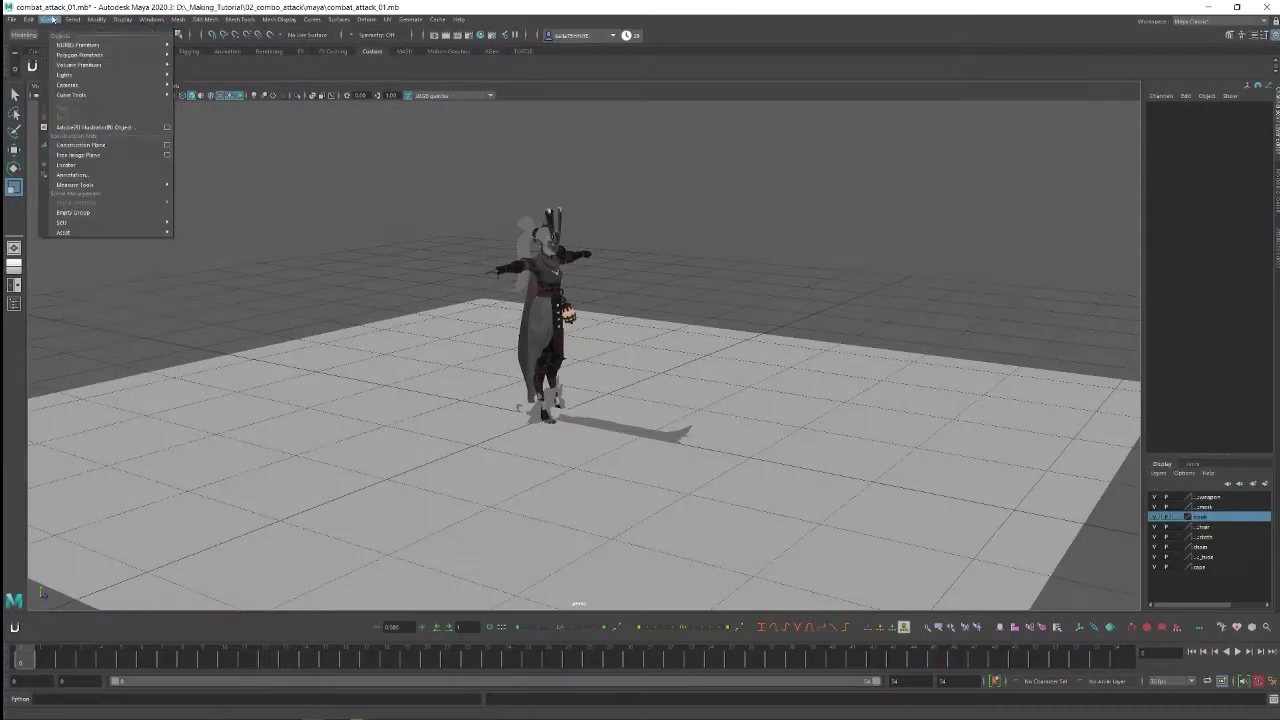
pyautogui.moveTo(64, 77)
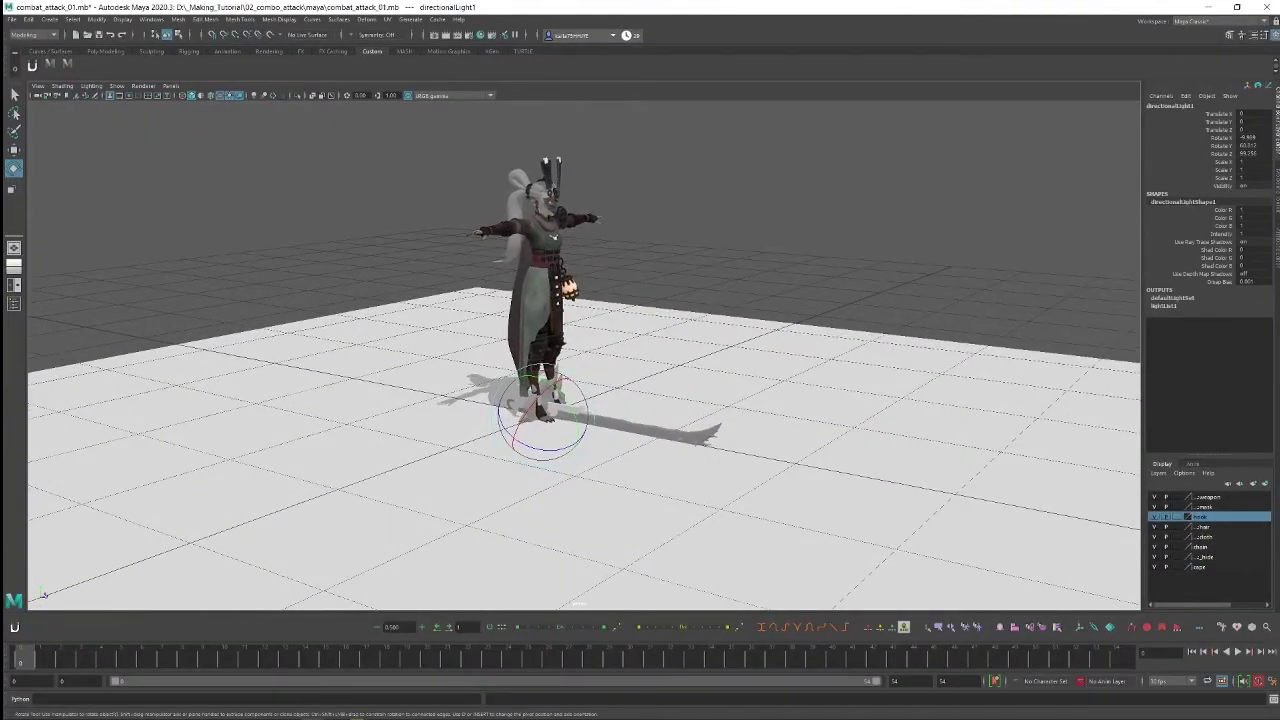
pyautogui.hotkey('ctrl', 'a')
pyautogui.moveTo(1174, 231); pyautogui.dragTo(1172, 232)
# Deselect the light and examine the shadows of the character and sword on the floor plane
pyautogui.scroll(2, 706, 337)
pyautogui.keyDown('alt'); pyautogui.moveTo(708, 336); pyautogui.dragTo(667, 334, button='middle'); pyautogui.keyUp('alt')
pyautogui.keyDown('alt'); pyautogui.moveTo(666, 333); pyautogui.dragTo(560, 420); pyautogui.keyUp('alt')
pyautogui.click(731, 231)
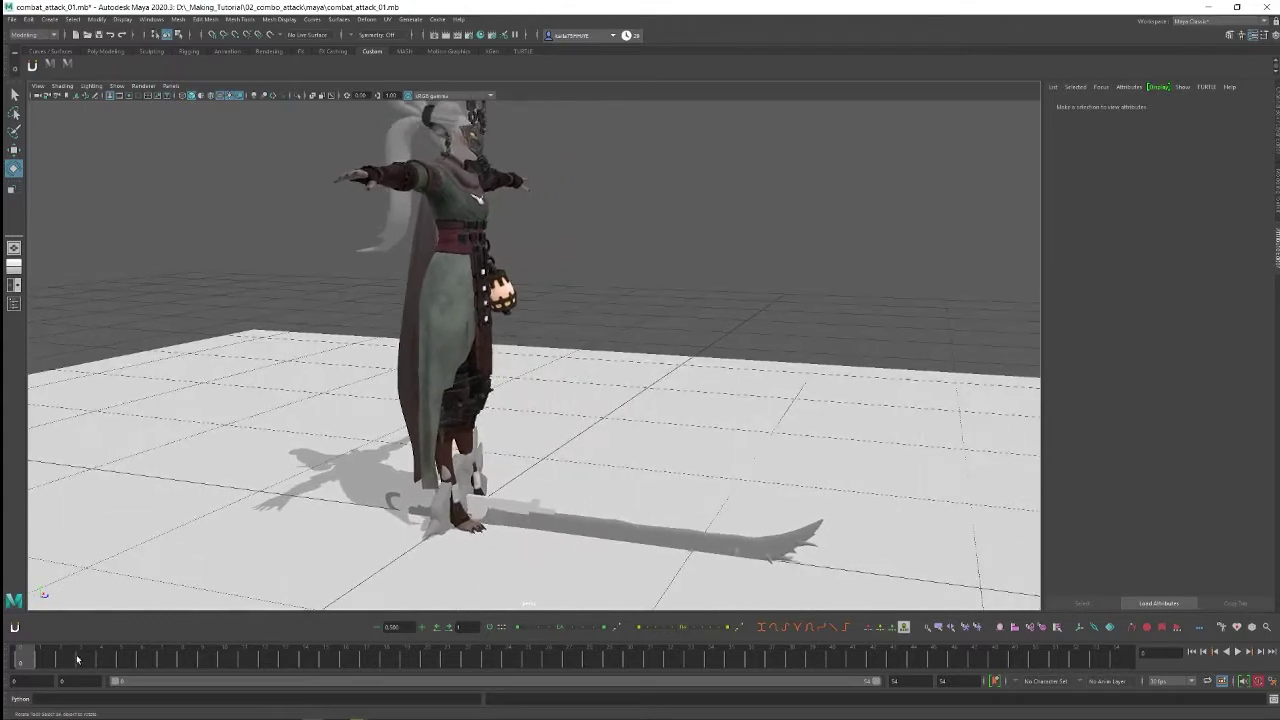
pyautogui.keyDown('alt'); pyautogui.moveTo(731, 437); pyautogui.dragTo(675, 391, button='right'); pyautogui.keyUp('alt')
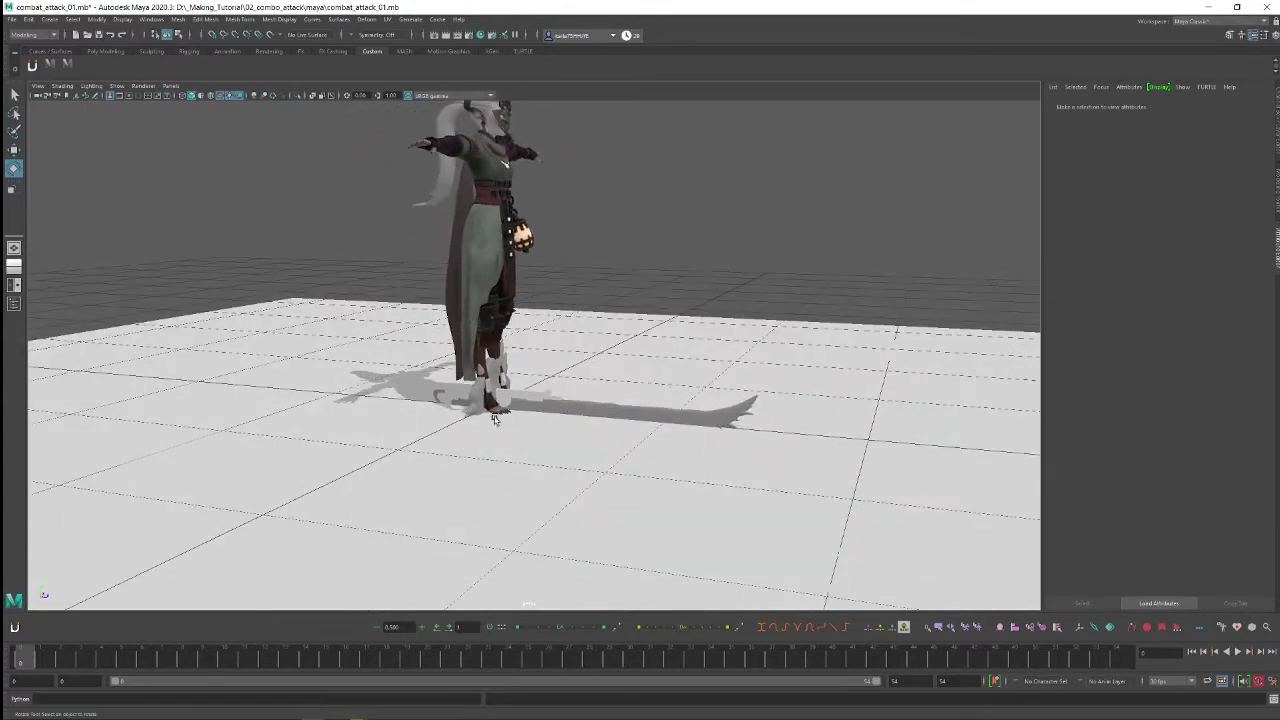
pyautogui.keyDown('alt'); pyautogui.moveTo(488, 486); pyautogui.dragTo(517, 466); pyautogui.keyUp('alt')
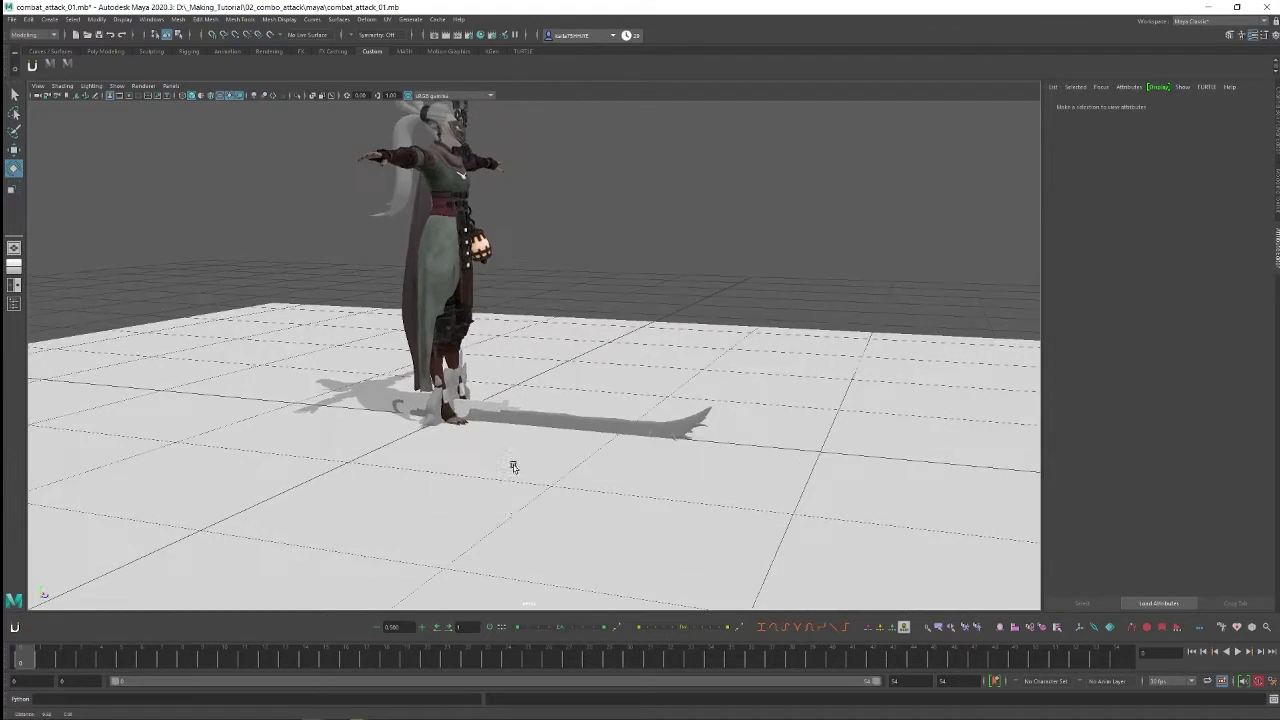
# Switch to the combat_attack_24 scene and zoom in on the crouching character and its shadow
pyautogui.moveTo(312, 710)
pyautogui.click(520, 652)
pyautogui.click(313, 710)
pyautogui.click(308, 684)
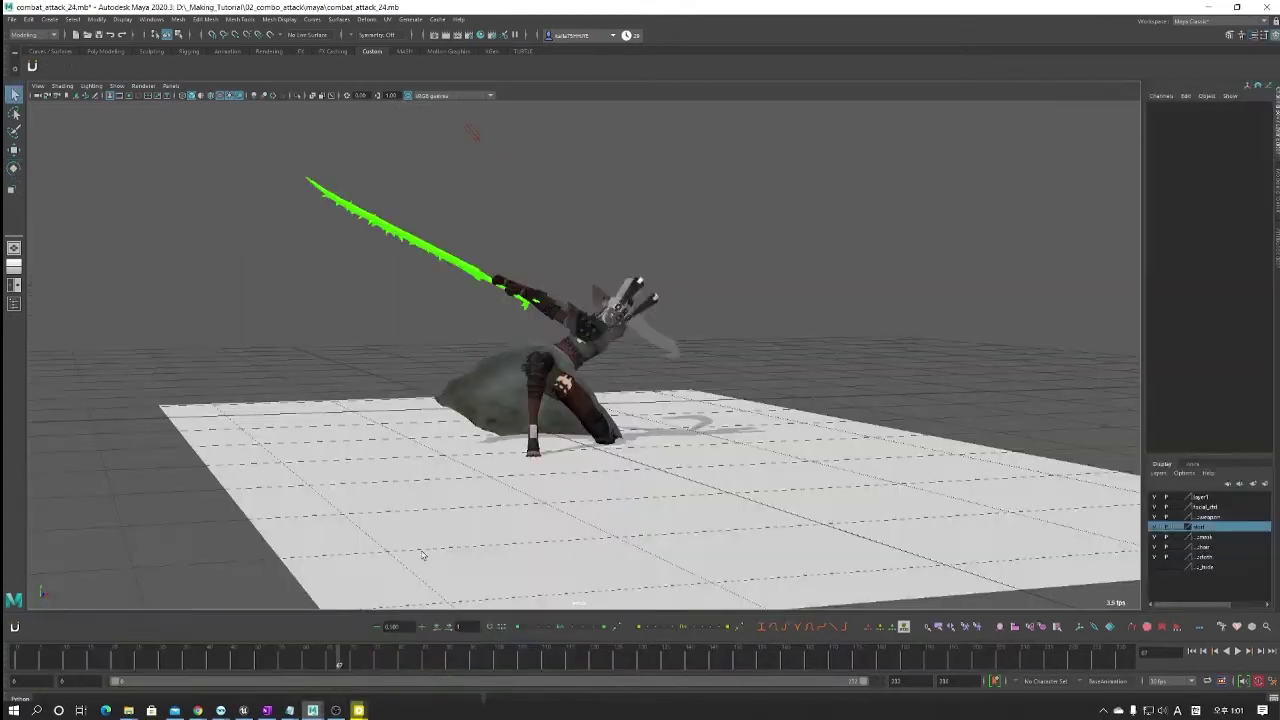
pyautogui.scroll(3, 606, 440)
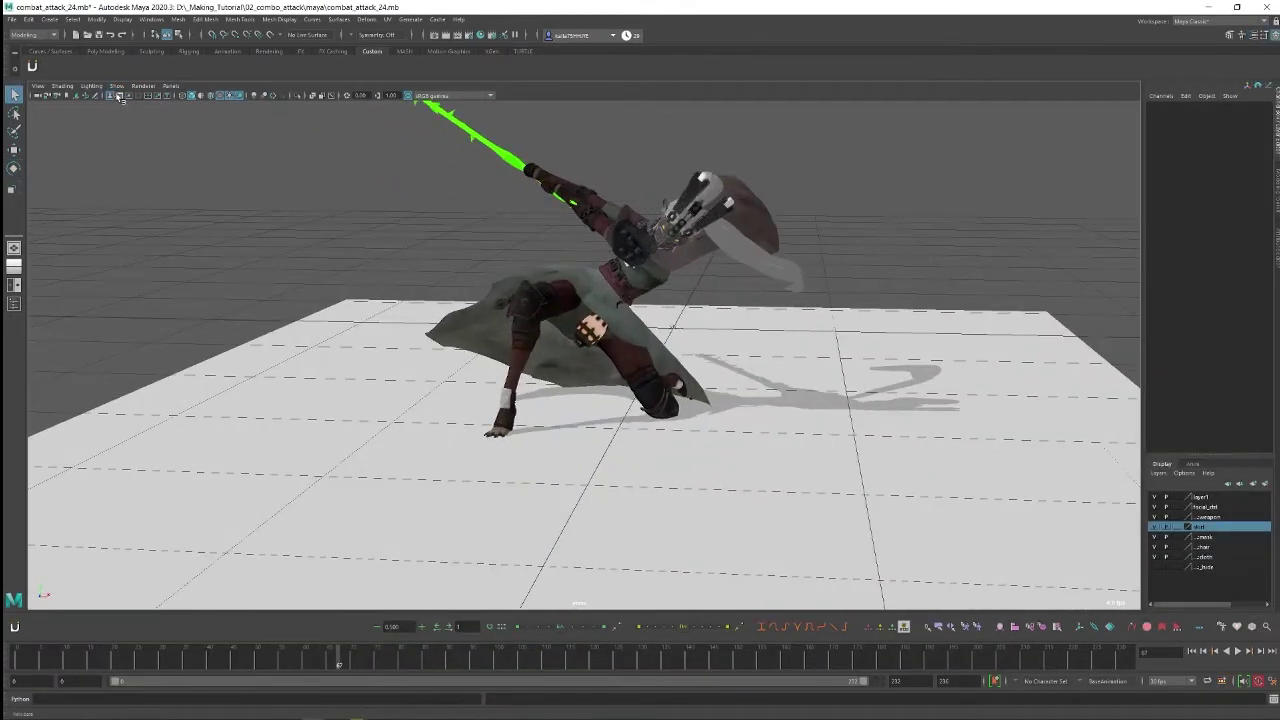
# Turn the viewport shadows off in the combat_attack_24 scene to compare the floor contact, and restore them
pyautogui.click(92, 86)
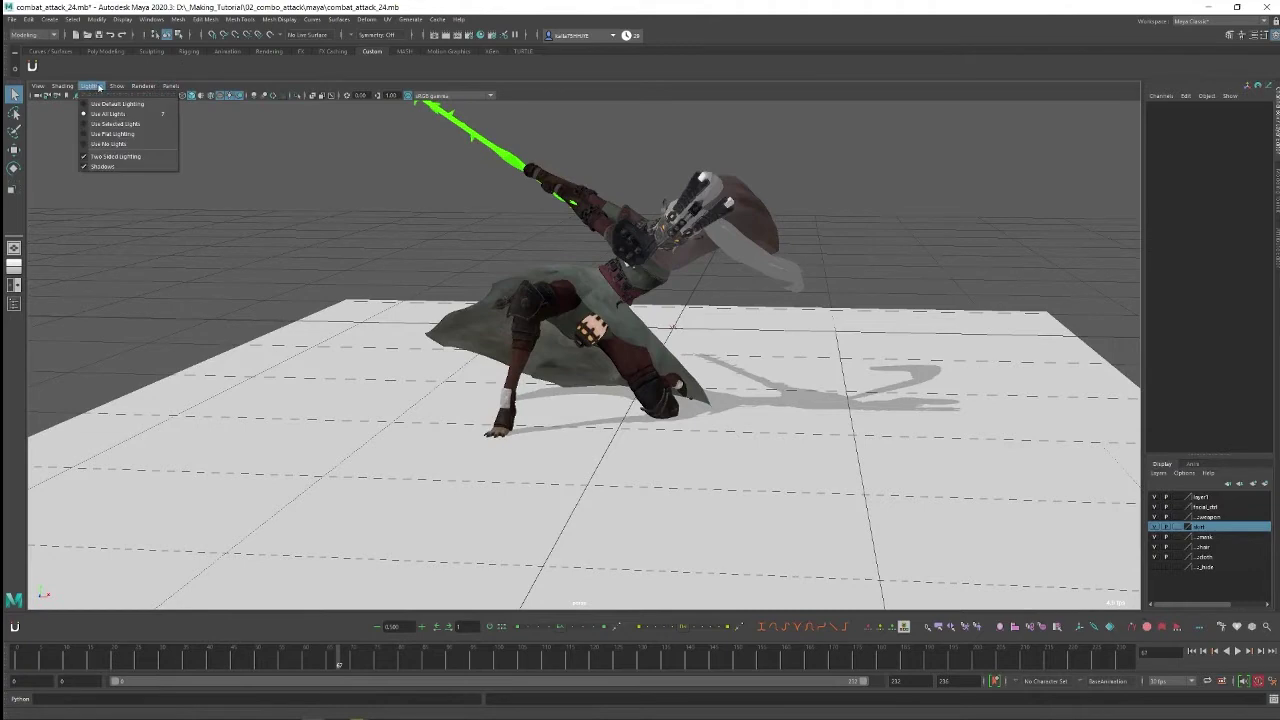
pyautogui.click(112, 145)
pyautogui.keyDown('alt'); pyautogui.moveTo(388, 311); pyautogui.dragTo(551, 405); pyautogui.keyUp('alt')
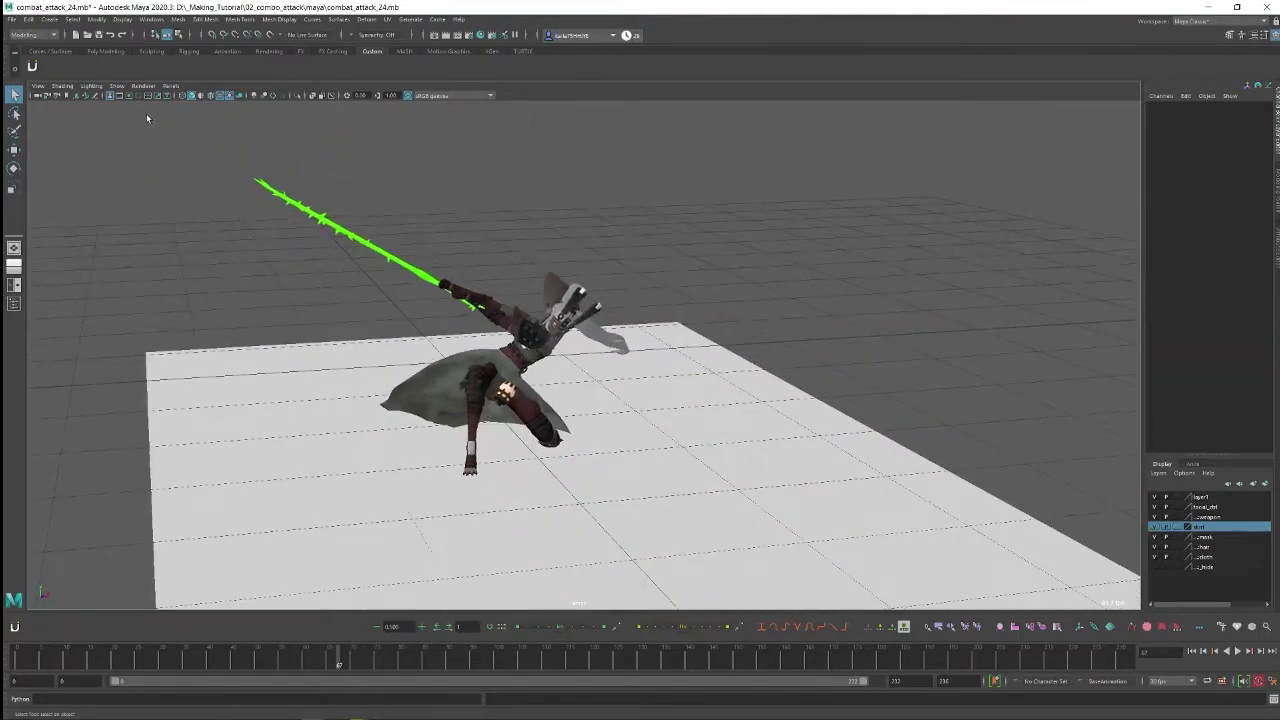
pyautogui.click(116, 86)
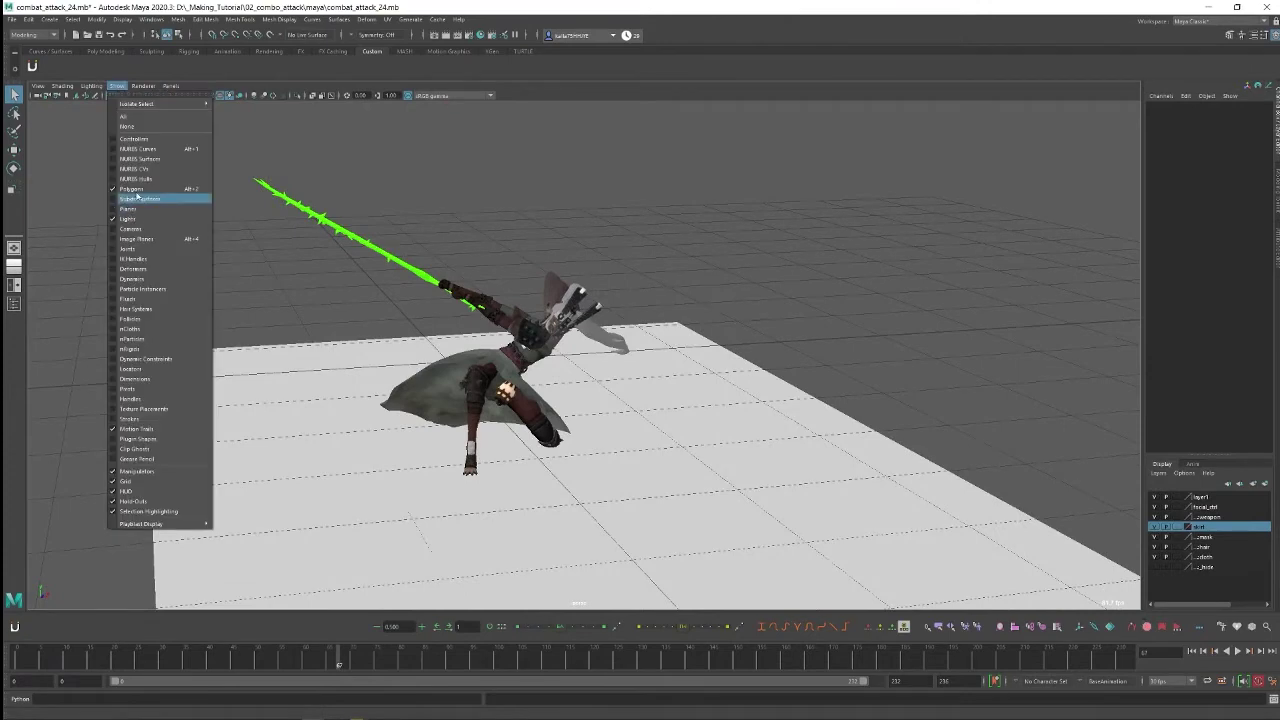
pyautogui.click(91, 86)
pyautogui.click(130, 156)
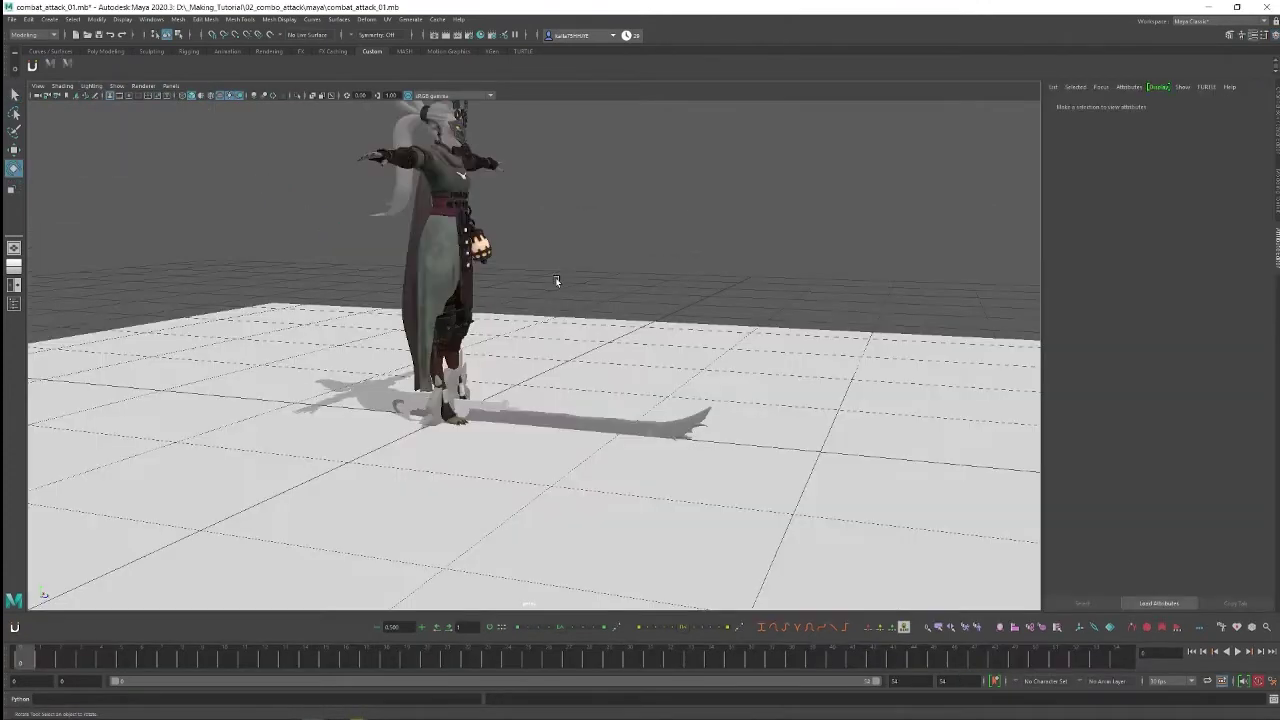
# Display the Channel Box and Layer Editor in the combat_attack_01 scene and frame the whole character
pyautogui.keyDown('alt'); pyautogui.moveTo(557, 283); pyautogui.dragTo(640, 322); pyautogui.keyUp('alt')
pyautogui.click(1276, 128)
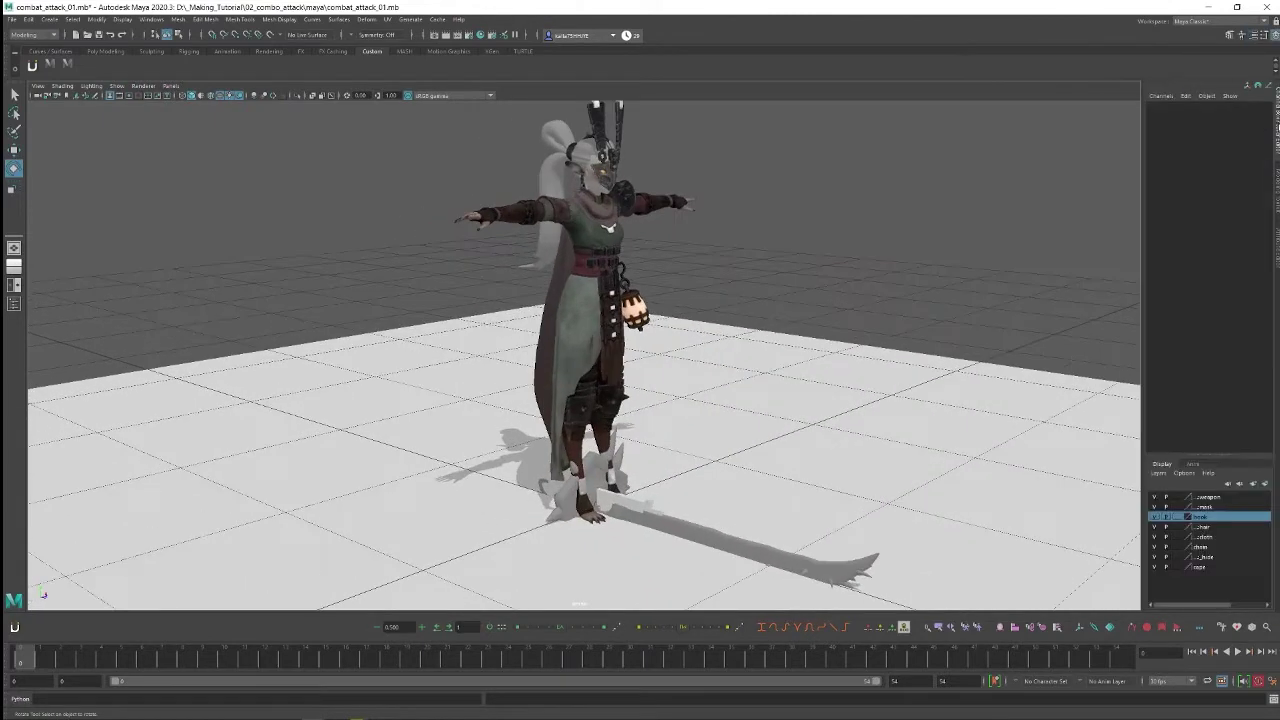
pyautogui.keyDown('alt'); pyautogui.moveTo(667, 366); pyautogui.dragTo(663, 374); pyautogui.keyUp('alt')
pyautogui.keyDown('alt'); pyautogui.moveTo(663, 374); pyautogui.dragTo(665, 345, button='right'); pyautogui.keyUp('alt')
pyautogui.keyDown('alt'); pyautogui.moveTo(665, 345); pyautogui.dragTo(621, 332, button='middle'); pyautogui.keyUp('alt')
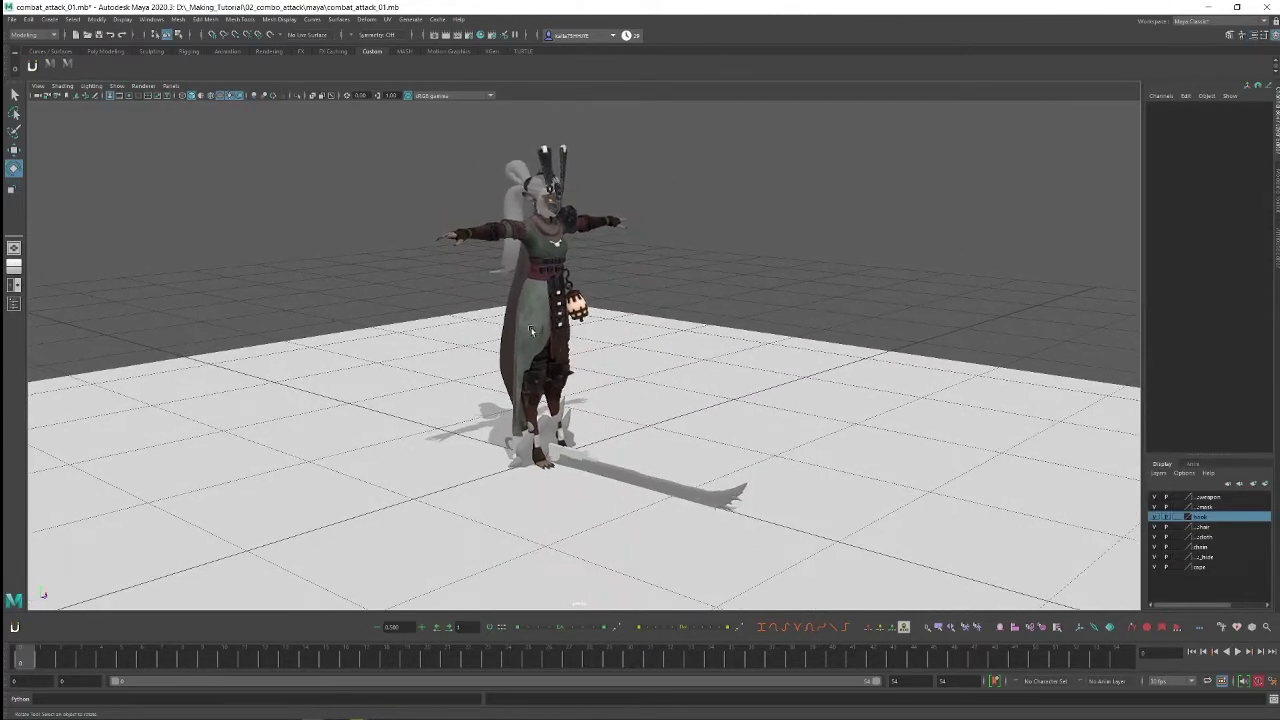
# Select the dress mesh in both the combat_attack_01 and combat_attack_24 scenes to compare its shape, and clear the selection
pyautogui.click(532, 326)
pyautogui.click(623, 323)
pyautogui.click(509, 315)
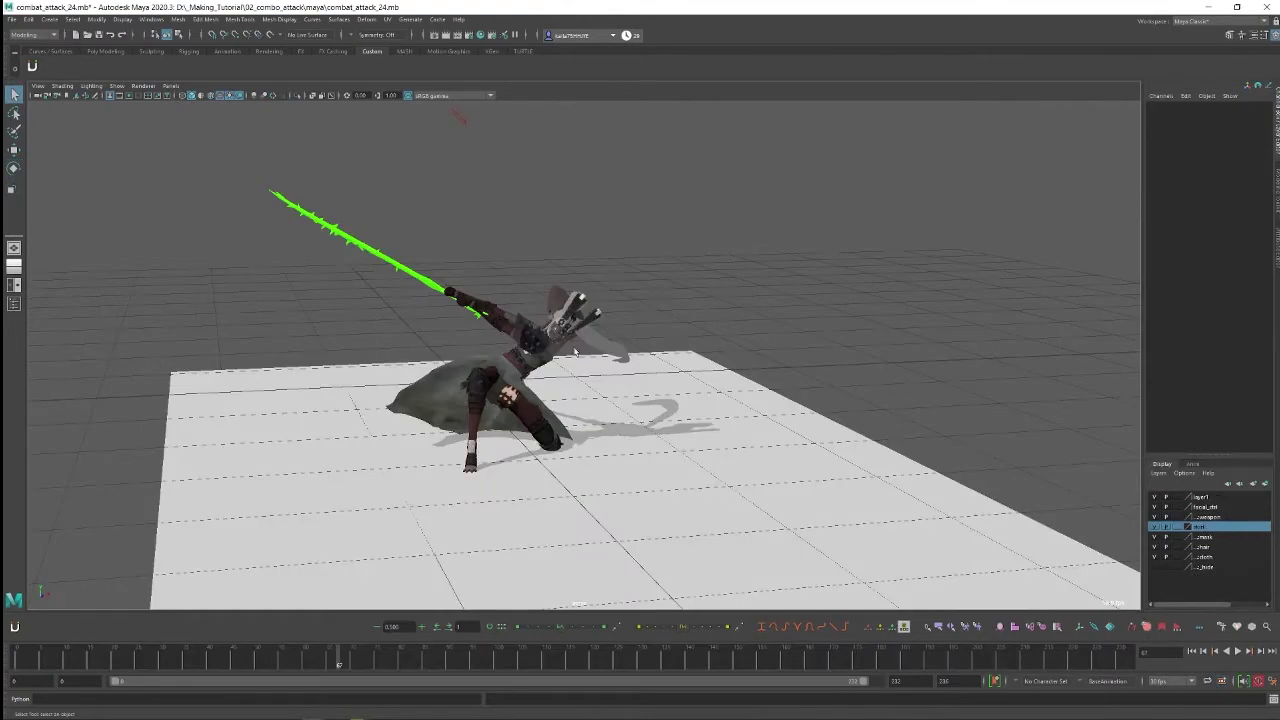
pyautogui.click(443, 386)
pyautogui.keyDown('alt'); pyautogui.moveTo(452, 408); pyautogui.dragTo(545, 404); pyautogui.keyUp('alt')
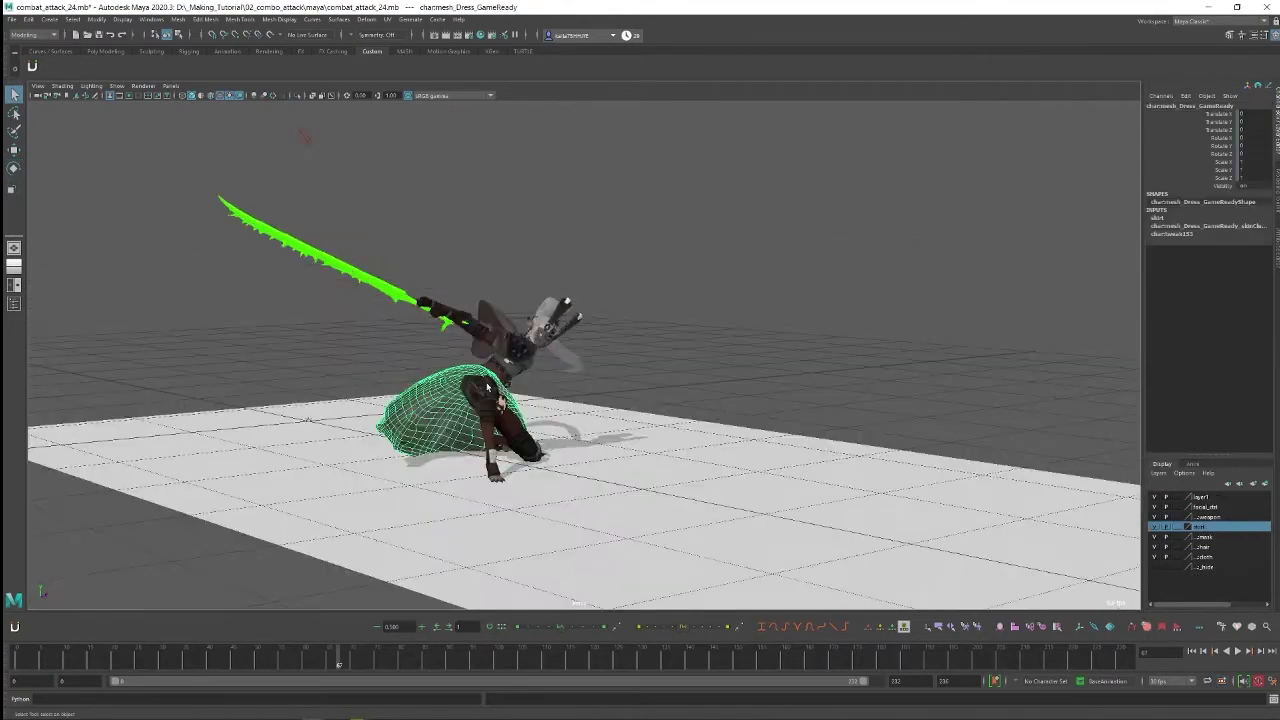
pyautogui.press('e')
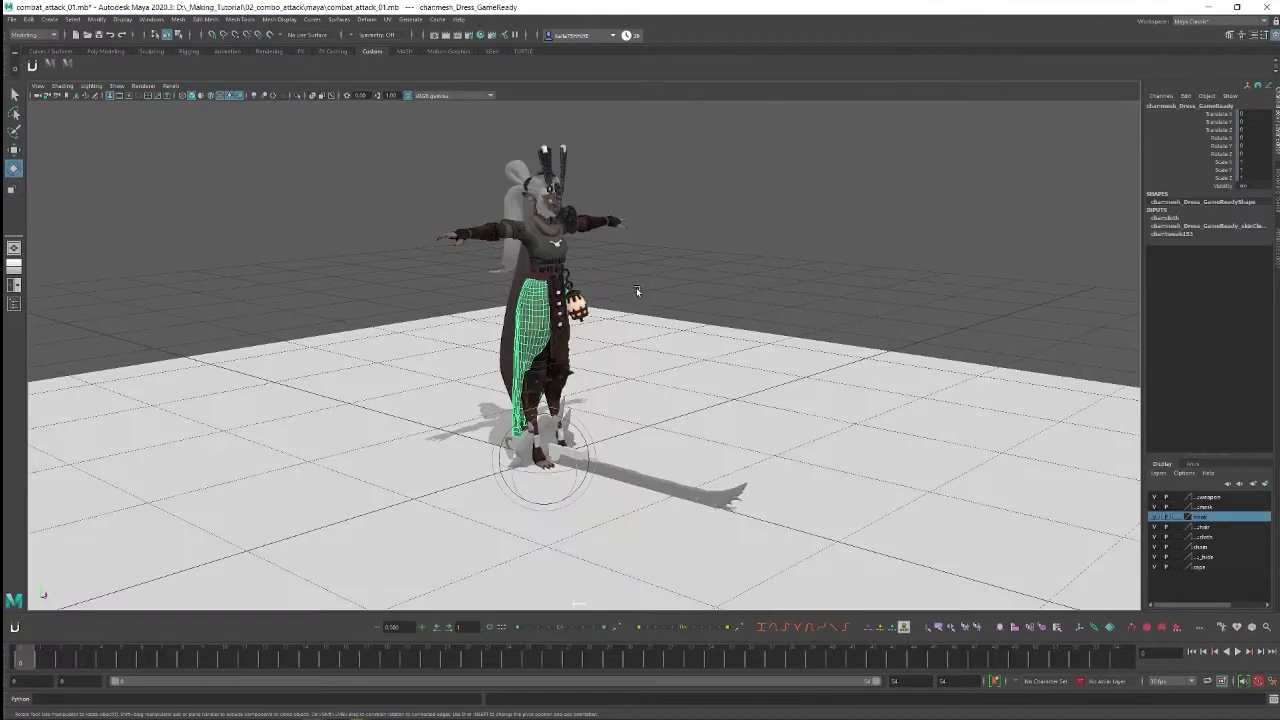
pyautogui.click(776, 104)
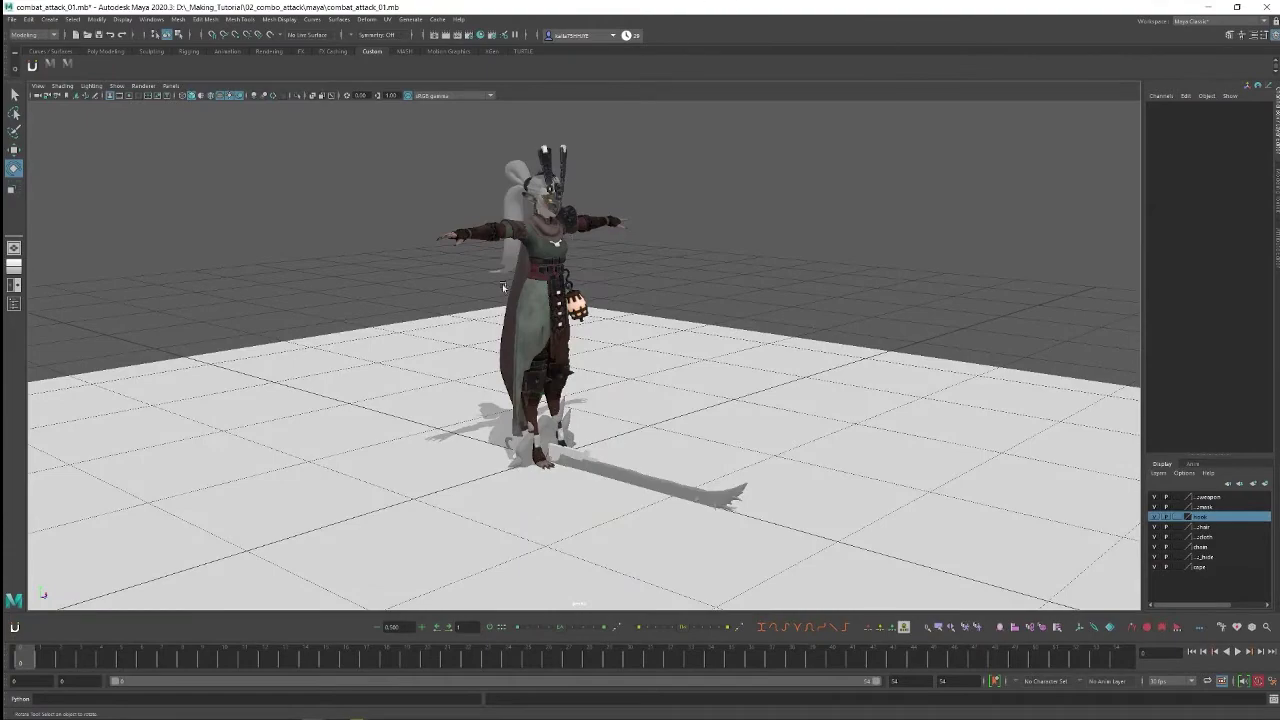
# Show NURBS curves in the viewport so that the character's rig controls are available
pyautogui.moveTo(509, 284)
pyautogui.keyDown('alt'); pyautogui.mouseDown()
pyautogui.moveTo(557, 289)
pyautogui.moveTo(516, 304)
pyautogui.mouseUp(); pyautogui.keyUp('alt')
pyautogui.keyDown('alt'); pyautogui.moveTo(516, 304); pyautogui.dragTo(546, 314, button='right'); pyautogui.keyUp('alt')
pyautogui.keyDown('alt'); pyautogui.moveTo(546, 314); pyautogui.dragTo(574, 284); pyautogui.keyUp('alt')
pyautogui.keyDown('alt'); pyautogui.moveTo(574, 284); pyautogui.dragTo(565, 281, button='right'); pyautogui.keyUp('alt')
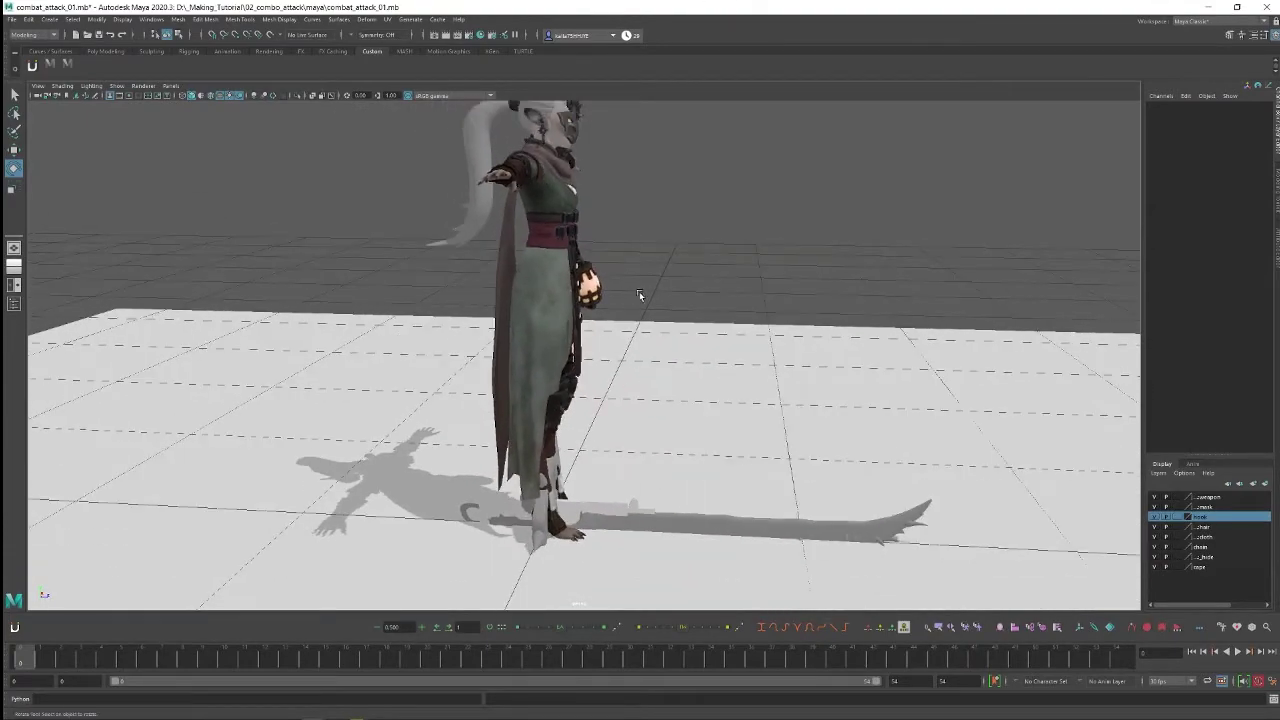
pyautogui.keyDown('alt'); pyautogui.moveTo(640, 295); pyautogui.dragTo(602, 310); pyautogui.keyUp('alt')
pyautogui.keyDown('alt'); pyautogui.moveTo(602, 310); pyautogui.dragTo(597, 291, button='right'); pyautogui.keyUp('alt')
pyautogui.hotkey('alt', '1')
# Try rotating the chest control to test the rig's deformation, undo the rotation and deselect the control
pyautogui.click(592, 271)
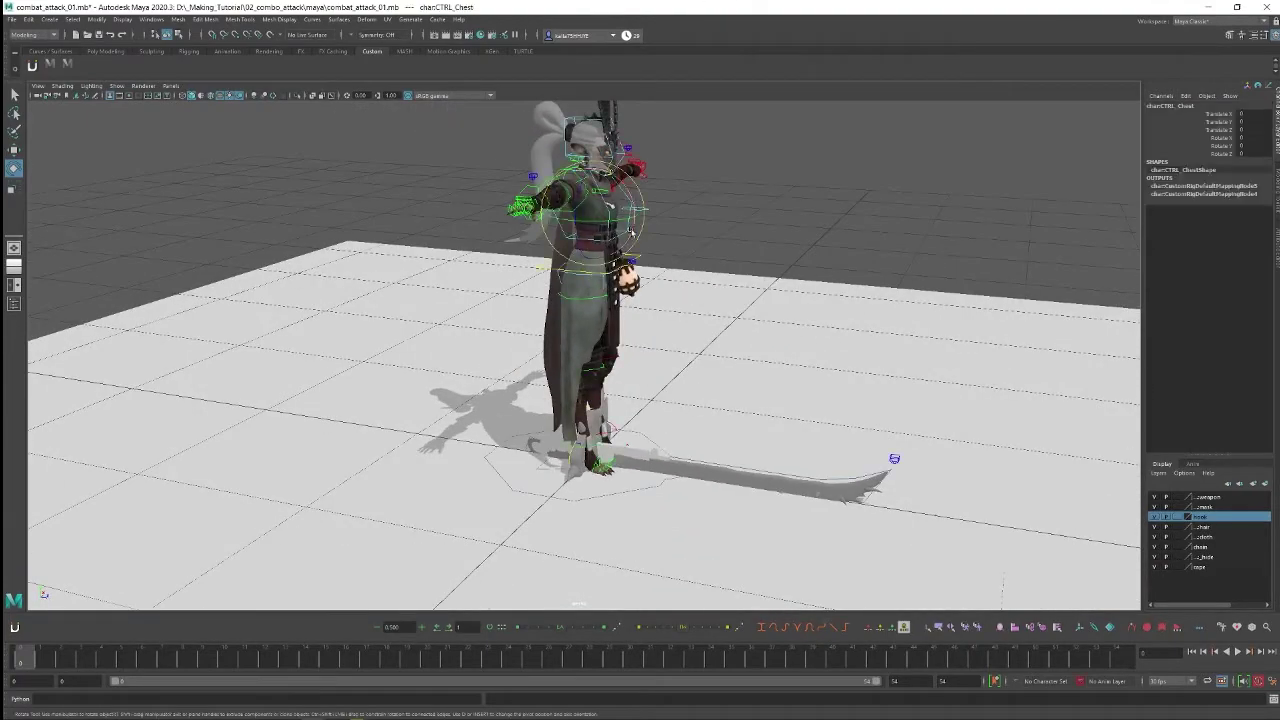
pyautogui.moveTo(627, 230); pyautogui.dragTo(672, 222)
pyautogui.hotkey('ctrl', 'z')
pyautogui.keyDown('alt'); pyautogui.moveTo(672, 222); pyautogui.dragTo(719, 277, button='right'); pyautogui.keyUp('alt')
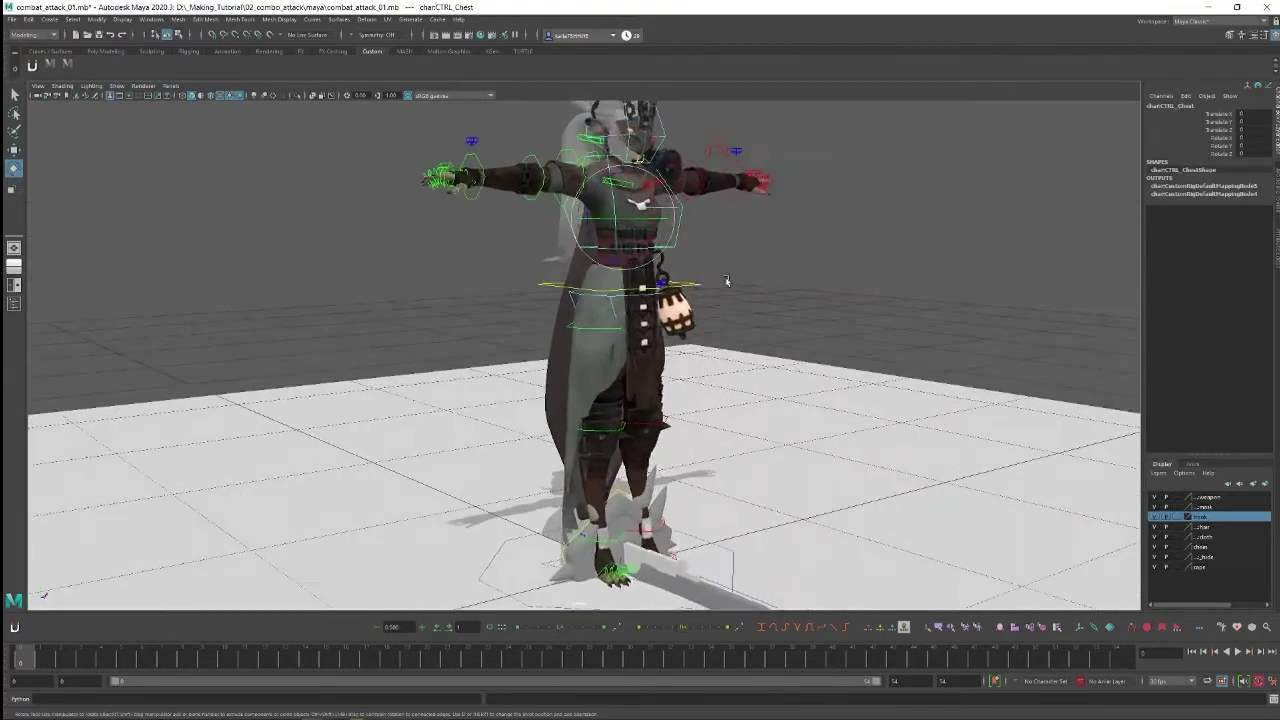
pyautogui.keyDown('alt'); pyautogui.moveTo(719, 277); pyautogui.dragTo(648, 347, button='middle'); pyautogui.keyUp('alt')
pyautogui.moveTo(566, 306); pyautogui.dragTo(577, 295)
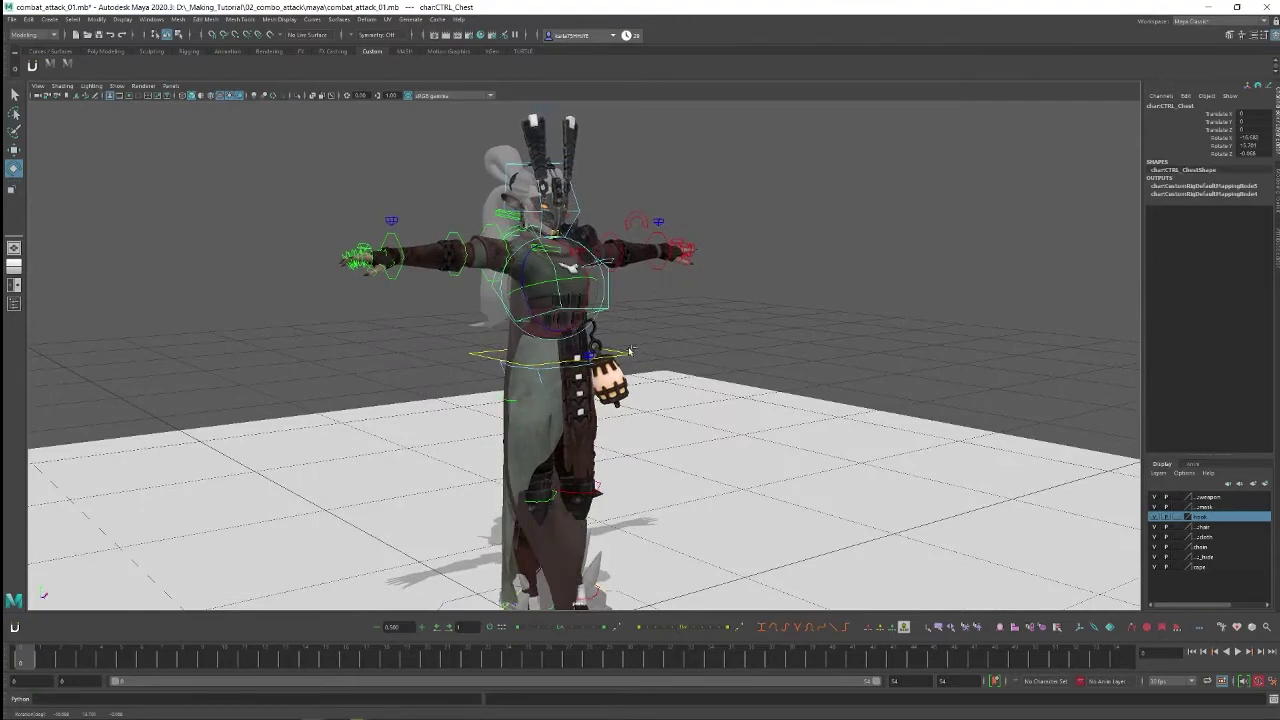
pyautogui.keyDown('alt'); pyautogui.moveTo(630, 357); pyautogui.dragTo(720, 302); pyautogui.keyUp('alt')
pyautogui.click(725, 299)
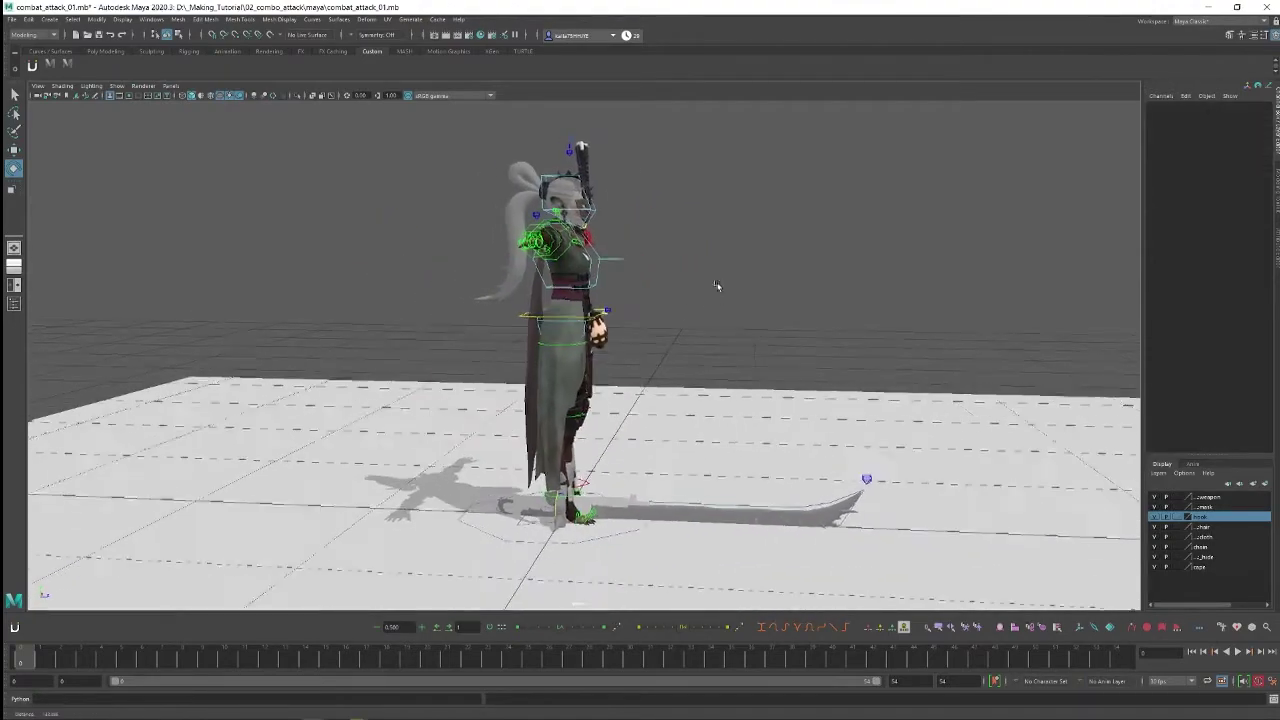
# Hide the hair and cloth display layers in the combat_attack_01 scene
pyautogui.moveTo(716, 285)
pyautogui.keyDown('alt'); pyautogui.mouseDown()
pyautogui.moveTo(653, 312)
pyautogui.moveTo(732, 290)
pyautogui.mouseUp(); pyautogui.keyUp('alt')
pyautogui.keyDown('alt'); pyautogui.moveTo(851, 300); pyautogui.dragTo(813, 280); pyautogui.keyUp('alt')
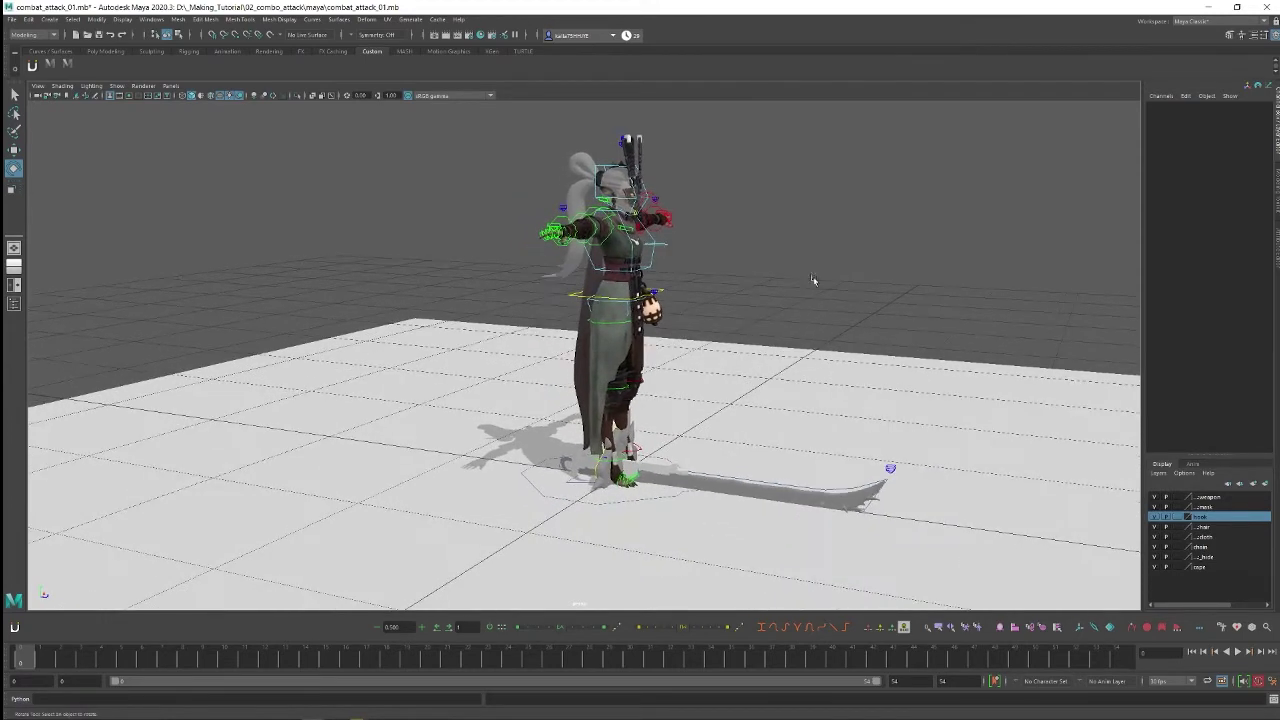
pyautogui.click(1155, 527)
pyautogui.keyDown('alt'); pyautogui.moveTo(946, 446); pyautogui.dragTo(828, 341); pyautogui.keyUp('alt')
pyautogui.keyDown('alt'); pyautogui.moveTo(828, 341); pyautogui.dragTo(808, 350, button='right'); pyautogui.keyUp('alt')
pyautogui.keyDown('alt'); pyautogui.moveTo(808, 350); pyautogui.dragTo(824, 336, button='middle'); pyautogui.keyUp('alt')
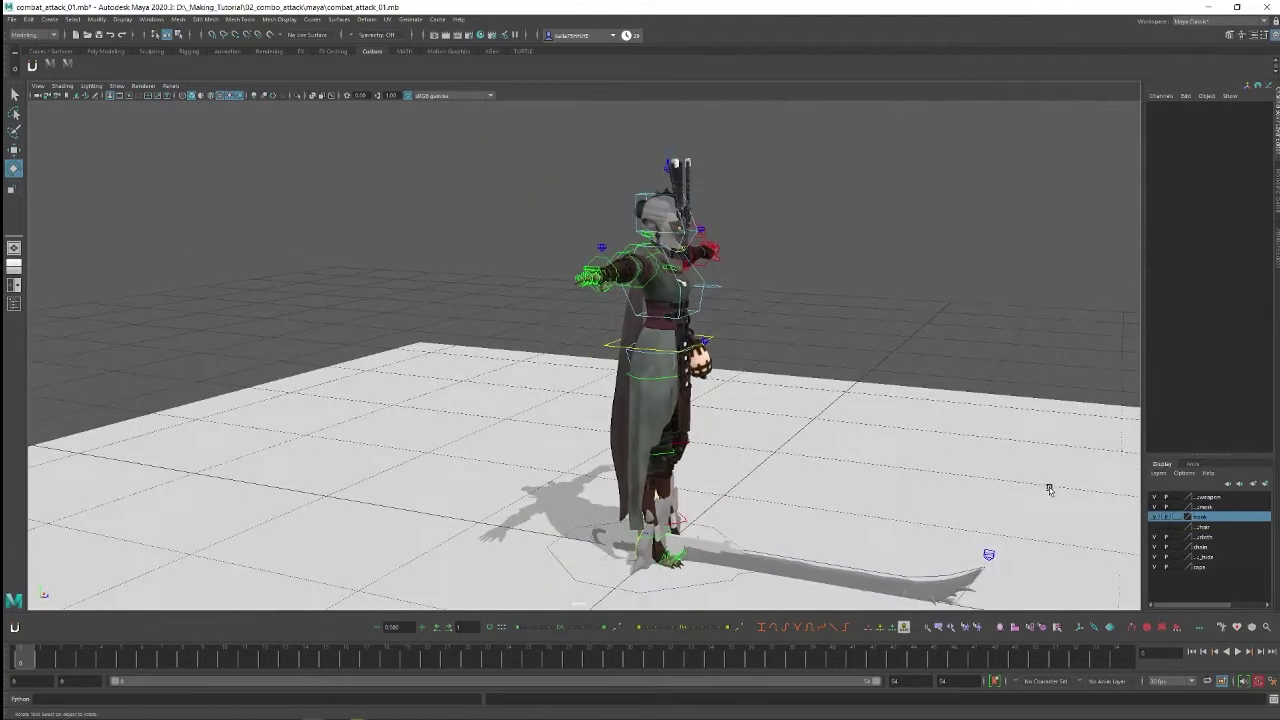
pyautogui.click(1155, 538)
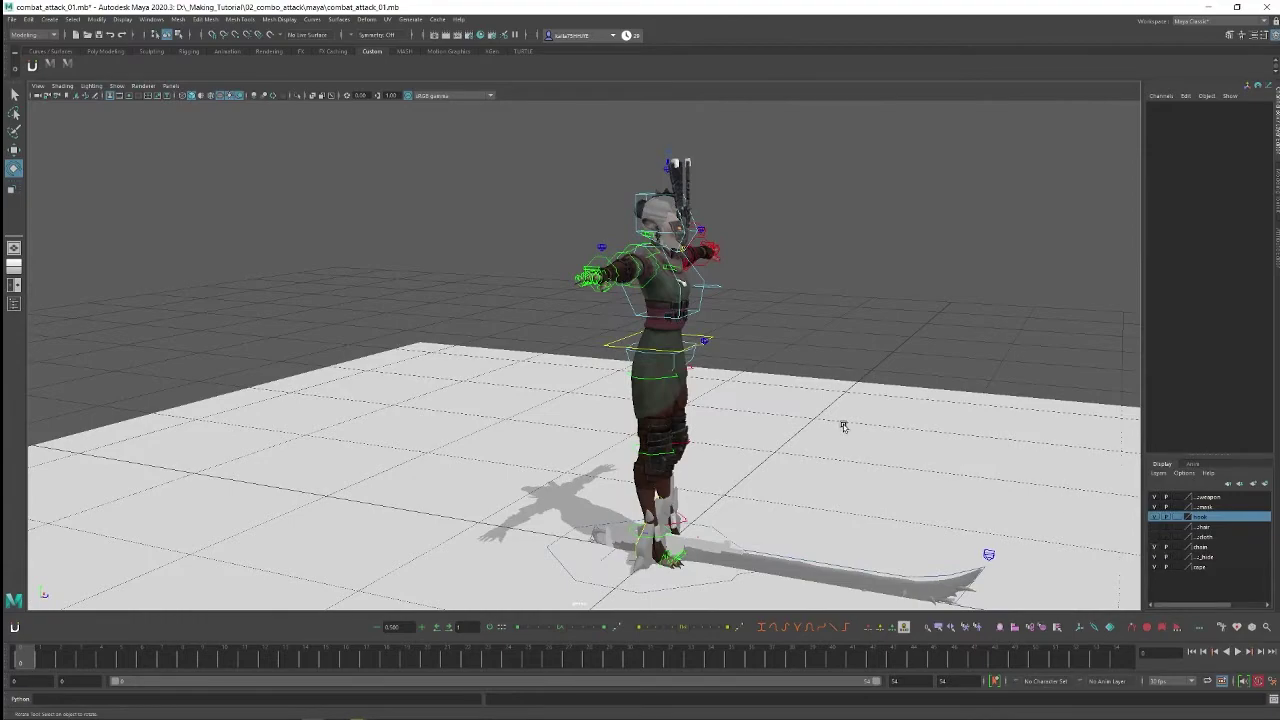
pyautogui.keyDown('alt'); pyautogui.moveTo(843, 423); pyautogui.dragTo(652, 385); pyautogui.keyUp('alt')
pyautogui.click(638, 408)
pyautogui.click(823, 350)
pyautogui.hotkey('ctrl', 'z')
pyautogui.click(679, 274)
# Select the dress mesh in the combat_attack_24 scene and examine how it covers the crouching body
pyautogui.keyDown('alt'); pyautogui.moveTo(679, 274); pyautogui.dragTo(767, 338); pyautogui.keyUp('alt')
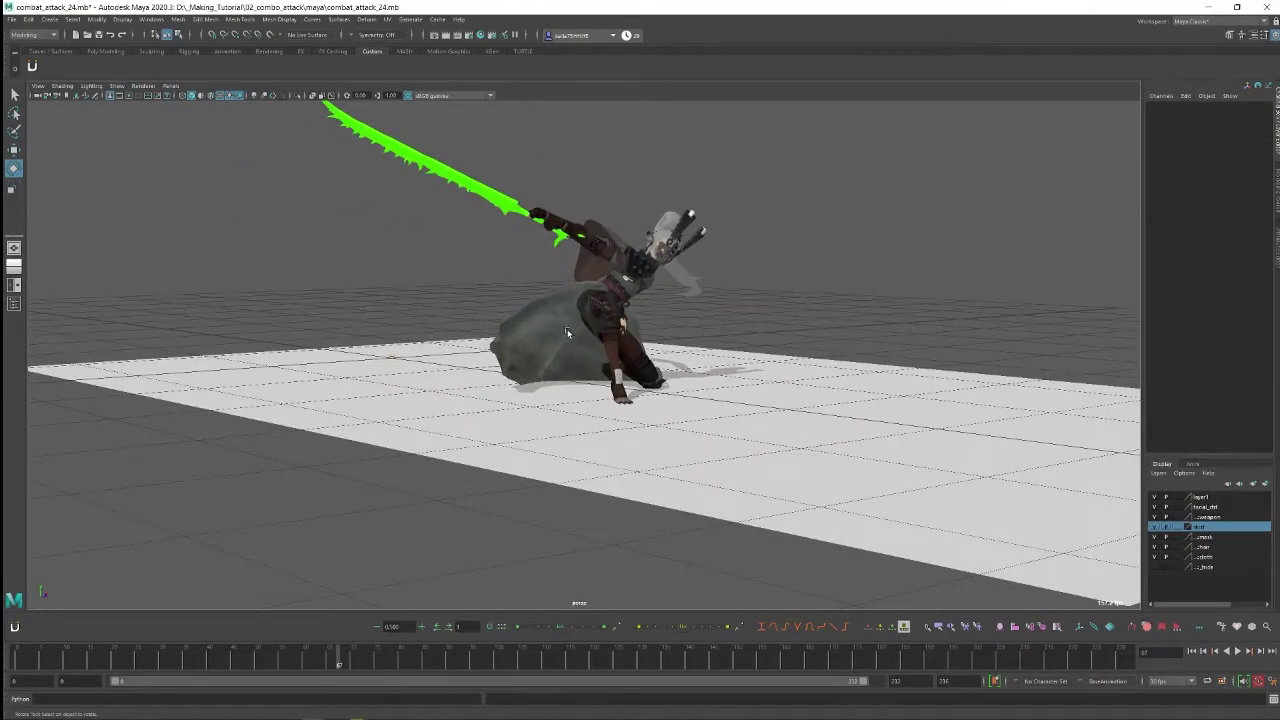
pyautogui.click(566, 332)
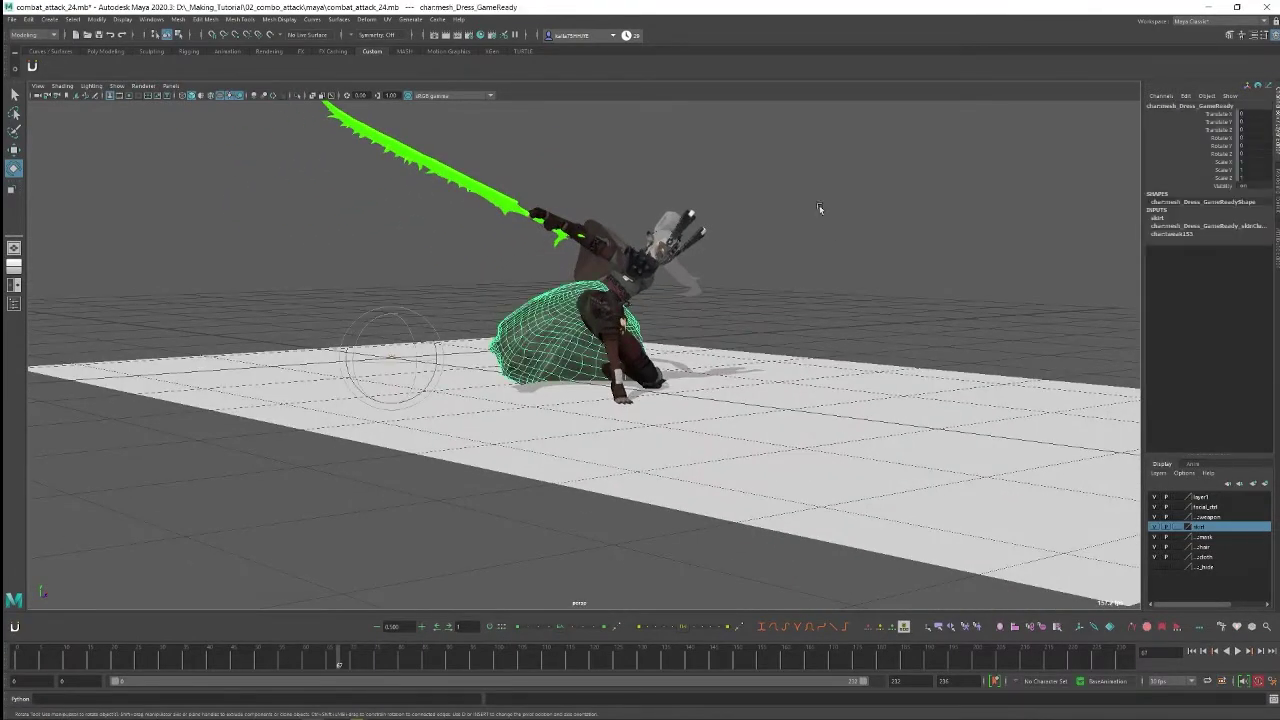
pyautogui.keyDown('alt'); pyautogui.moveTo(737, 227); pyautogui.dragTo(556, 347); pyautogui.keyUp('alt')
pyautogui.keyDown('alt'); pyautogui.moveTo(763, 272); pyautogui.dragTo(774, 303, button='right'); pyautogui.keyUp('alt')
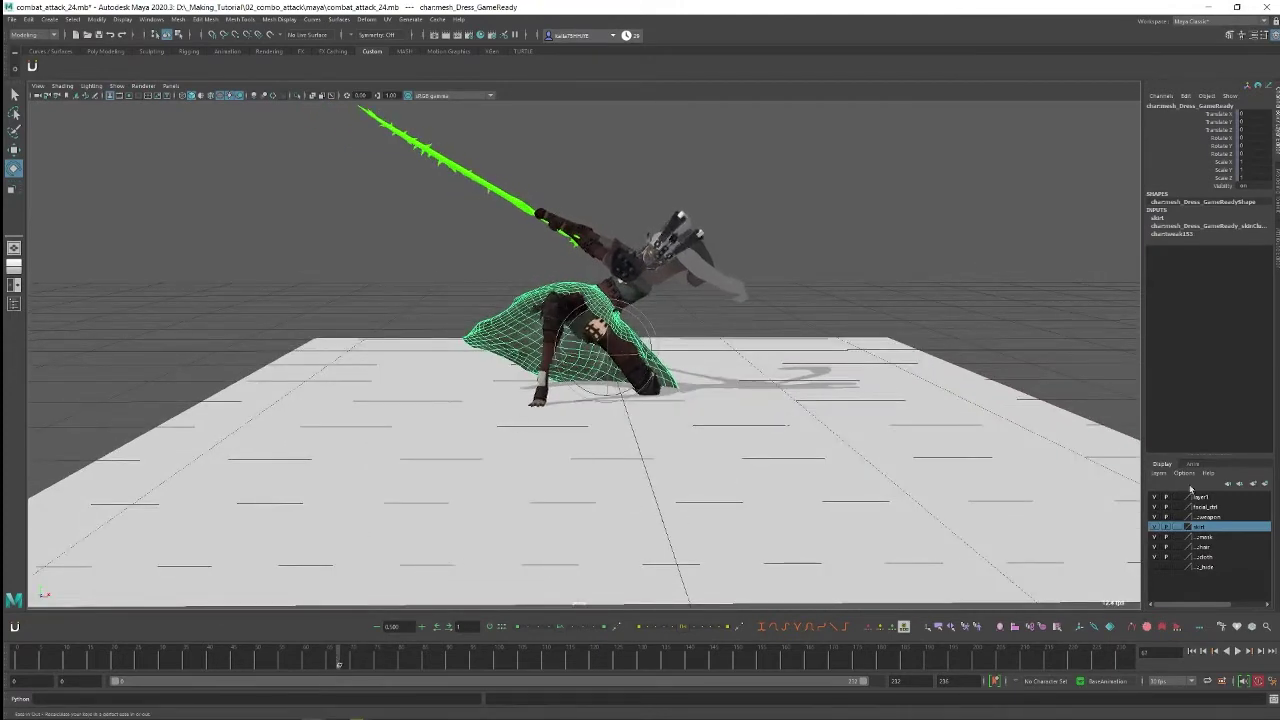
pyautogui.keyDown('alt'); pyautogui.moveTo(866, 427); pyautogui.dragTo(1114, 506); pyautogui.keyUp('alt')
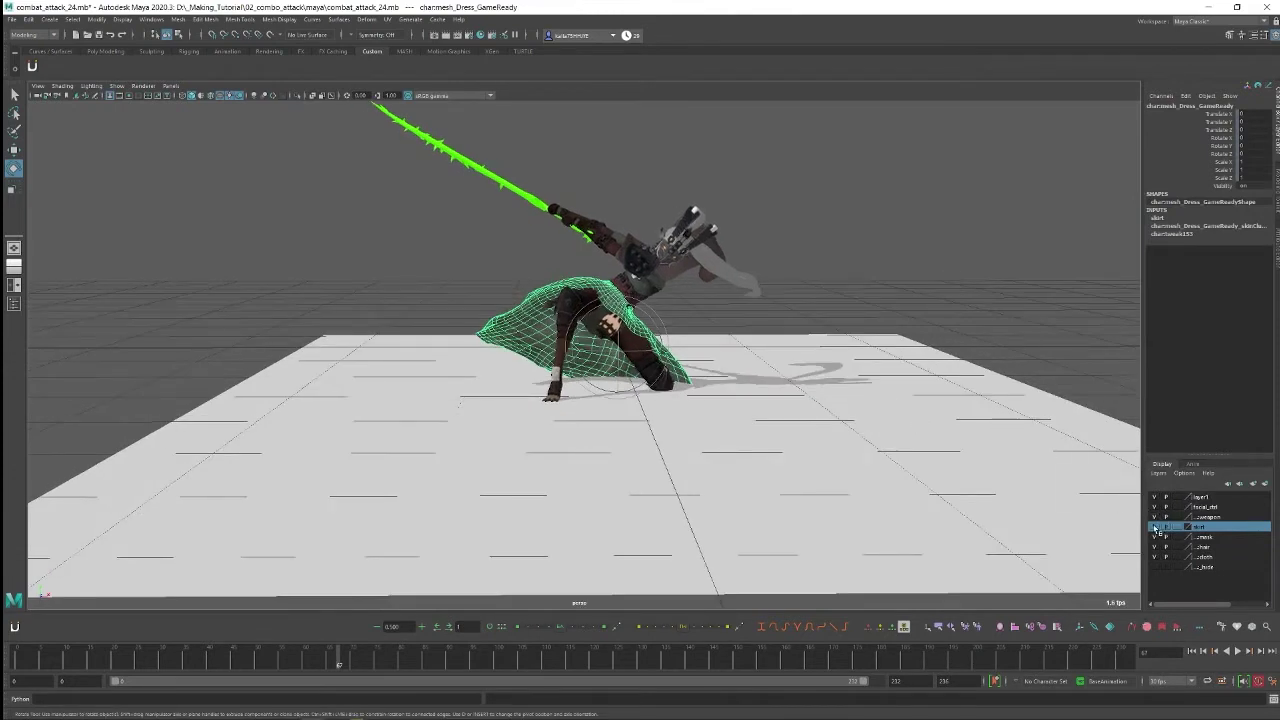
# Hide the skirt, mask, hair and cloth display layers in the combat_attack_24 scene and clear the selection
pyautogui.click(1156, 527)
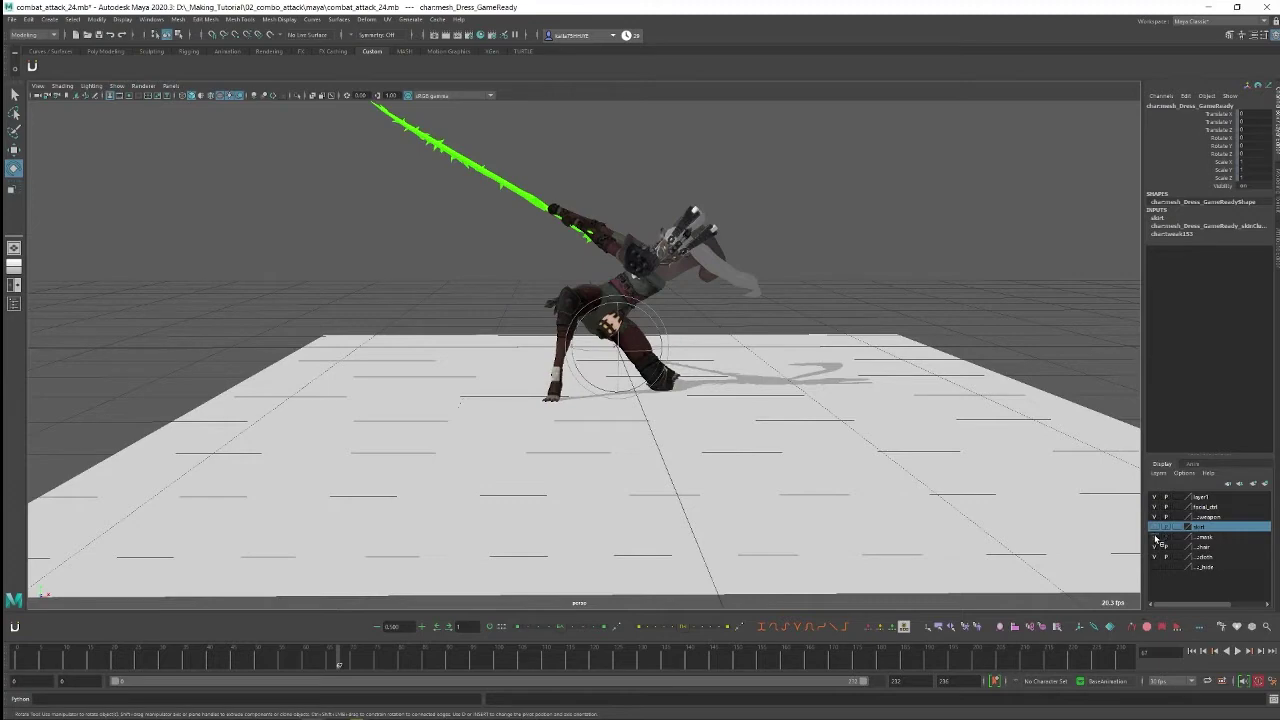
pyautogui.click(1155, 537)
pyautogui.click(1155, 547)
pyautogui.keyDown('alt'); pyautogui.moveTo(829, 457); pyautogui.dragTo(1094, 509); pyautogui.keyUp('alt')
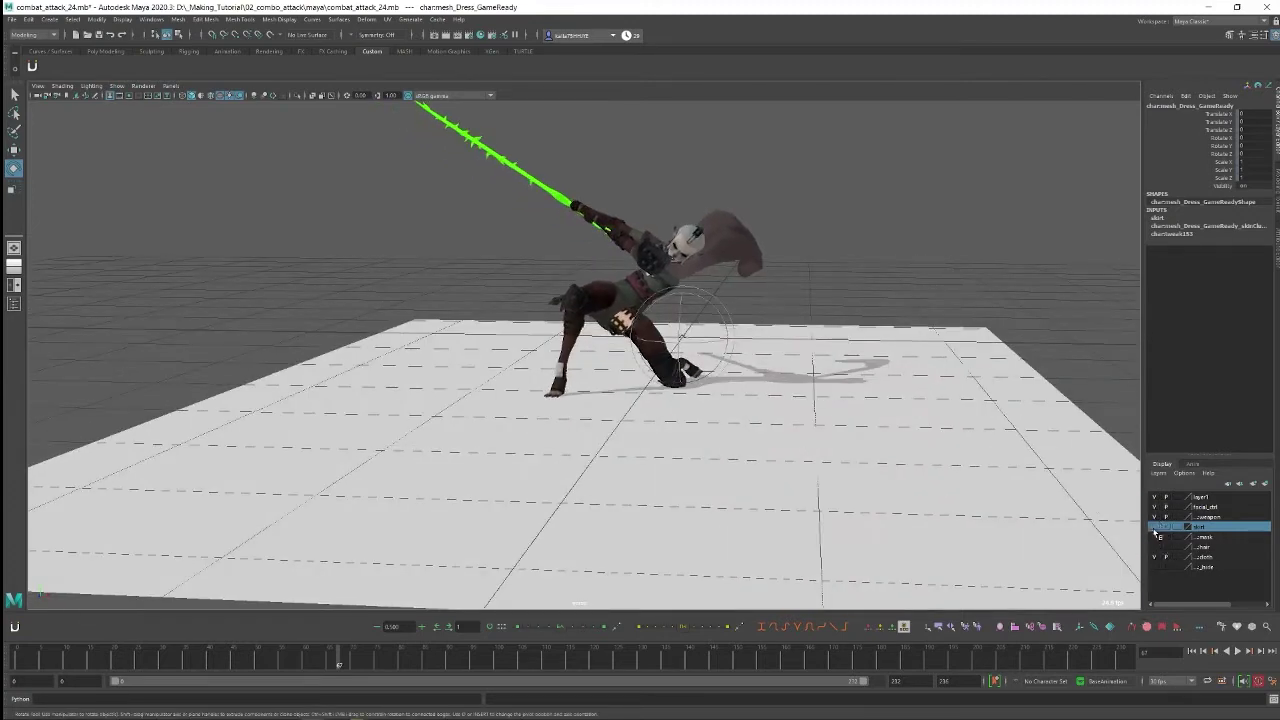
pyautogui.click(1155, 558)
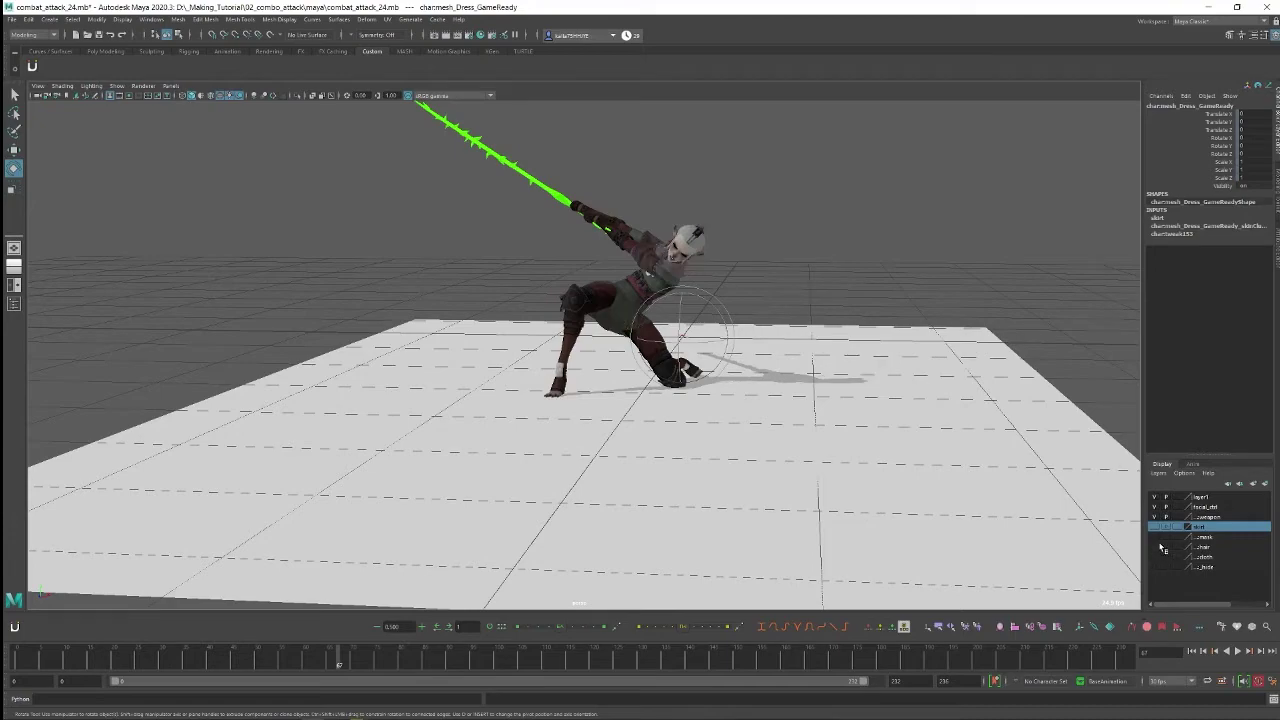
pyautogui.keyDown('alt'); pyautogui.moveTo(831, 417); pyautogui.dragTo(853, 370); pyautogui.keyUp('alt')
pyautogui.click(900, 300)
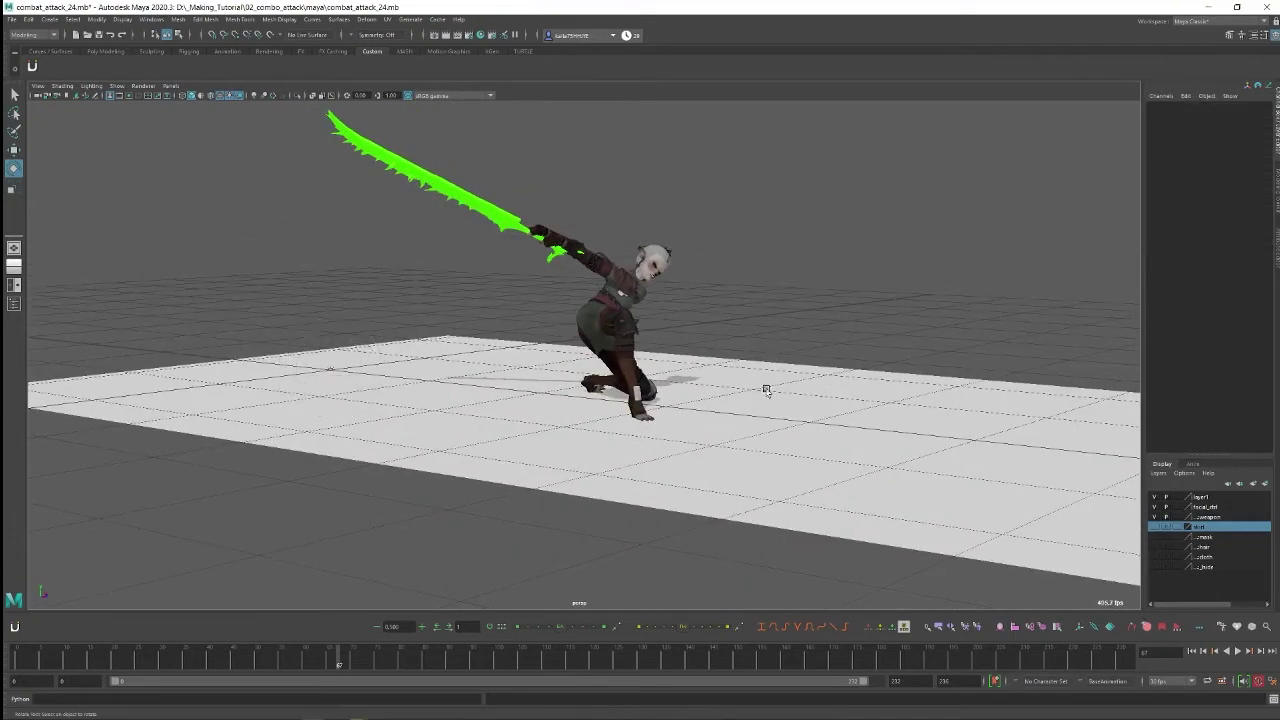
# Play and scrub the sword attack animation to examine the uncovered body poses from several view angles
pyautogui.keyDown('alt'); pyautogui.moveTo(737, 386); pyautogui.dragTo(520, 380); pyautogui.keyUp('alt')
pyautogui.moveTo(118, 657); pyautogui.dragTo(434, 655)
pyautogui.keyDown('alt'); pyautogui.moveTo(746, 372); pyautogui.dragTo(889, 431); pyautogui.keyUp('alt')
pyautogui.hotkey('alt', 'v')
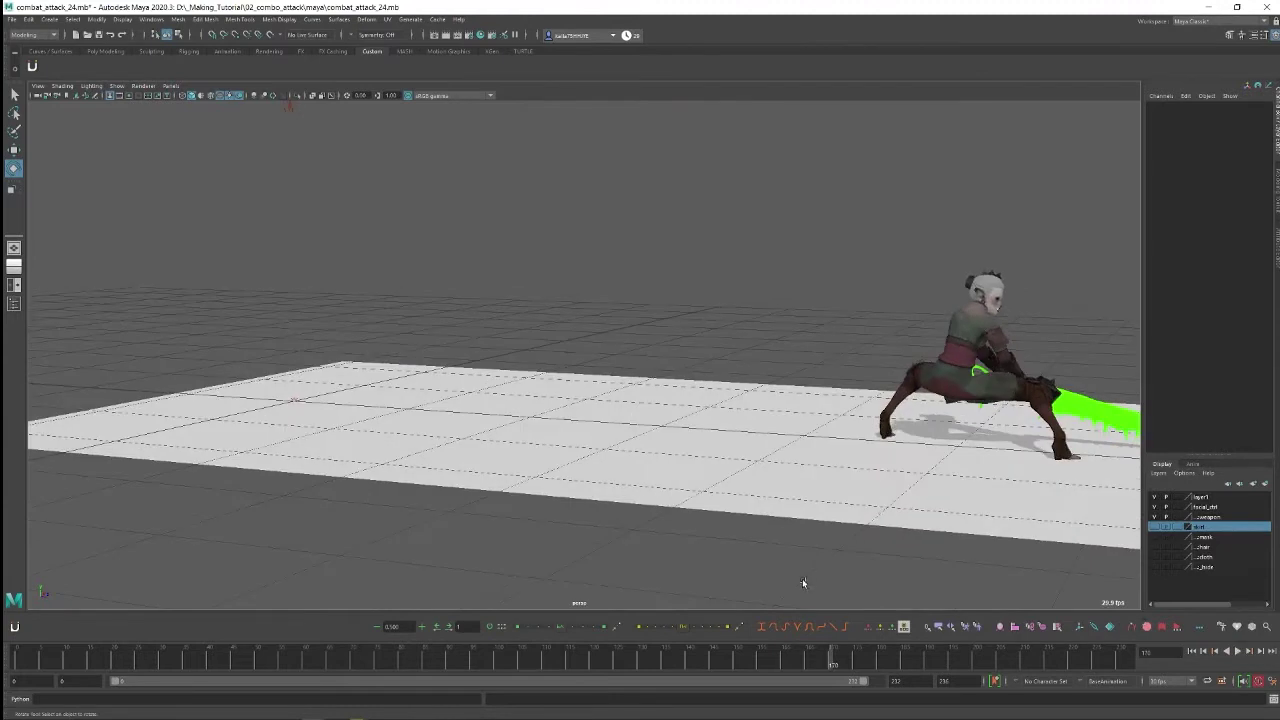
pyautogui.click(600, 656)
pyautogui.moveTo(597, 655)
pyautogui.mouseDown()
pyautogui.moveTo(688, 655)
pyautogui.moveTo(253, 632)
pyautogui.moveTo(268, 643)
pyautogui.mouseUp()
pyautogui.keyDown('alt'); pyautogui.moveTo(714, 454); pyautogui.dragTo(717, 381); pyautogui.keyUp('alt')
pyautogui.keyDown('alt'); pyautogui.moveTo(717, 381); pyautogui.dragTo(649, 361, button='middle'); pyautogui.keyUp('alt')
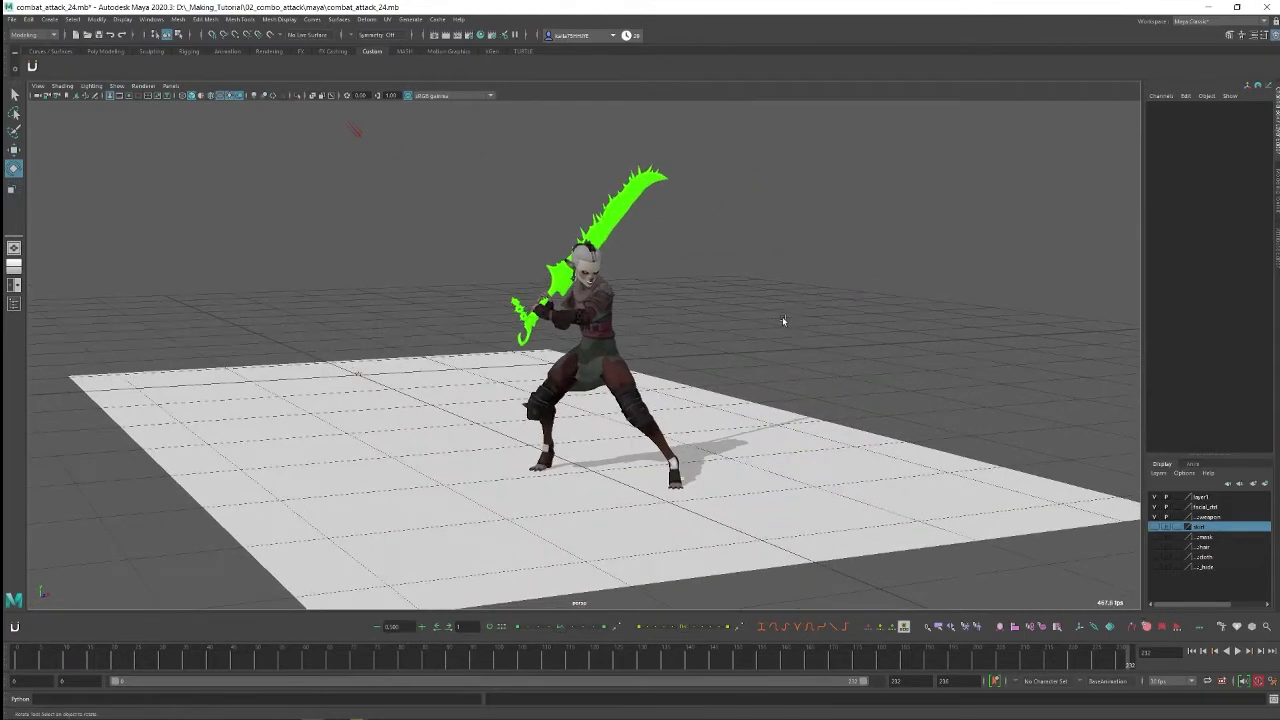
# Return to the start of the timeline and scrub the first frames to examine the opening sword stance
pyautogui.moveTo(36, 660); pyautogui.dragTo(22, 658)
pyautogui.keyDown('alt'); pyautogui.moveTo(667, 300); pyautogui.dragTo(692, 315, button='middle'); pyautogui.keyUp('alt')
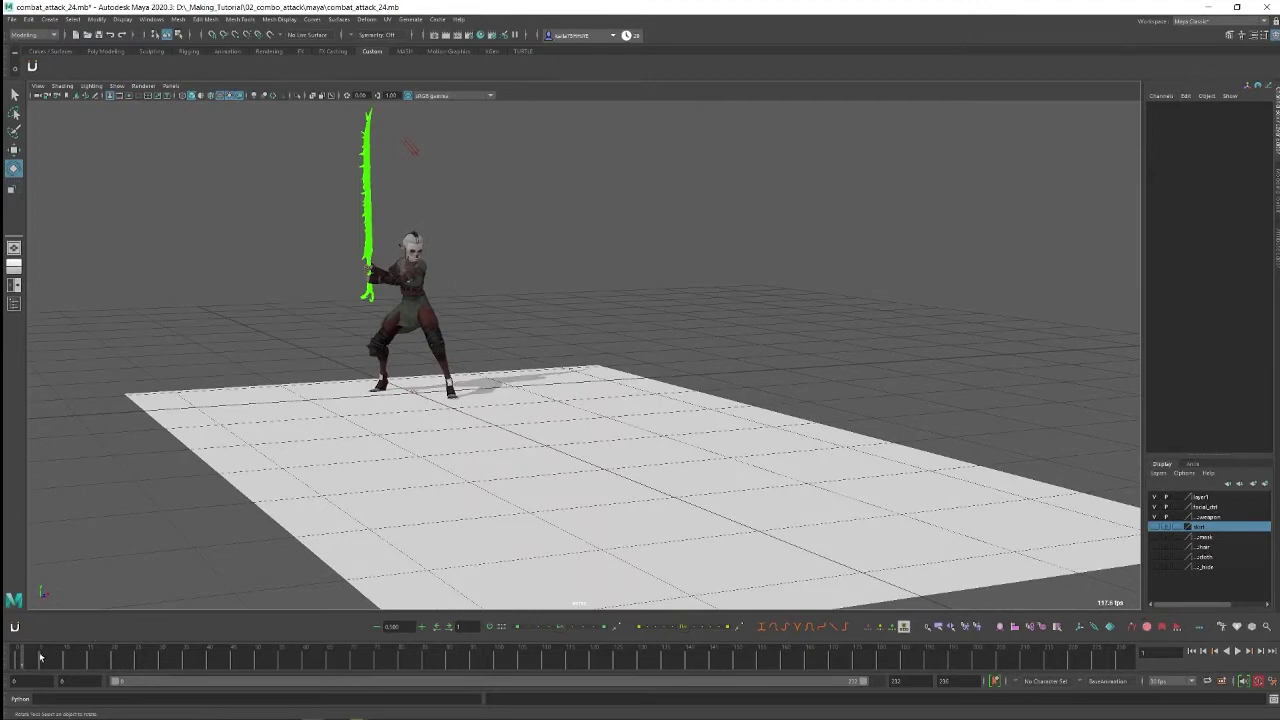
pyautogui.moveTo(36, 657); pyautogui.dragTo(50, 660)
pyautogui.keyDown('alt'); pyautogui.moveTo(586, 350); pyautogui.dragTo(599, 345, button='middle'); pyautogui.keyUp('alt')
pyautogui.keyDown('alt'); pyautogui.moveTo(598, 345); pyautogui.dragTo(625, 358); pyautogui.keyUp('alt')
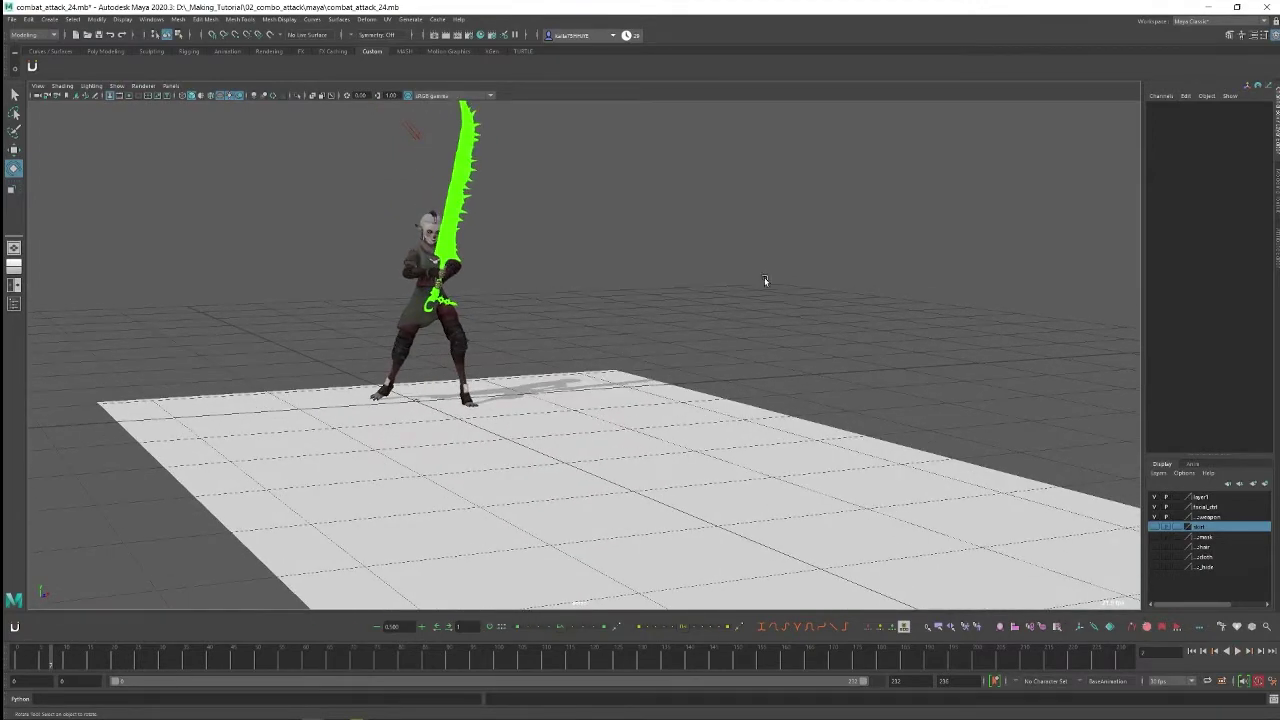
# Move to frame 73 and frame the crouching attack pose in the front view
pyautogui.moveTo(352, 657); pyautogui.dragTo(367, 657)
pyautogui.press('space')
pyautogui.press('space')
pyautogui.scroll(-2, 799, 478)
pyautogui.keyDown('alt'); pyautogui.moveTo(799, 478); pyautogui.dragTo(683, 271, button='middle'); pyautogui.keyUp('alt')
pyautogui.press('space')
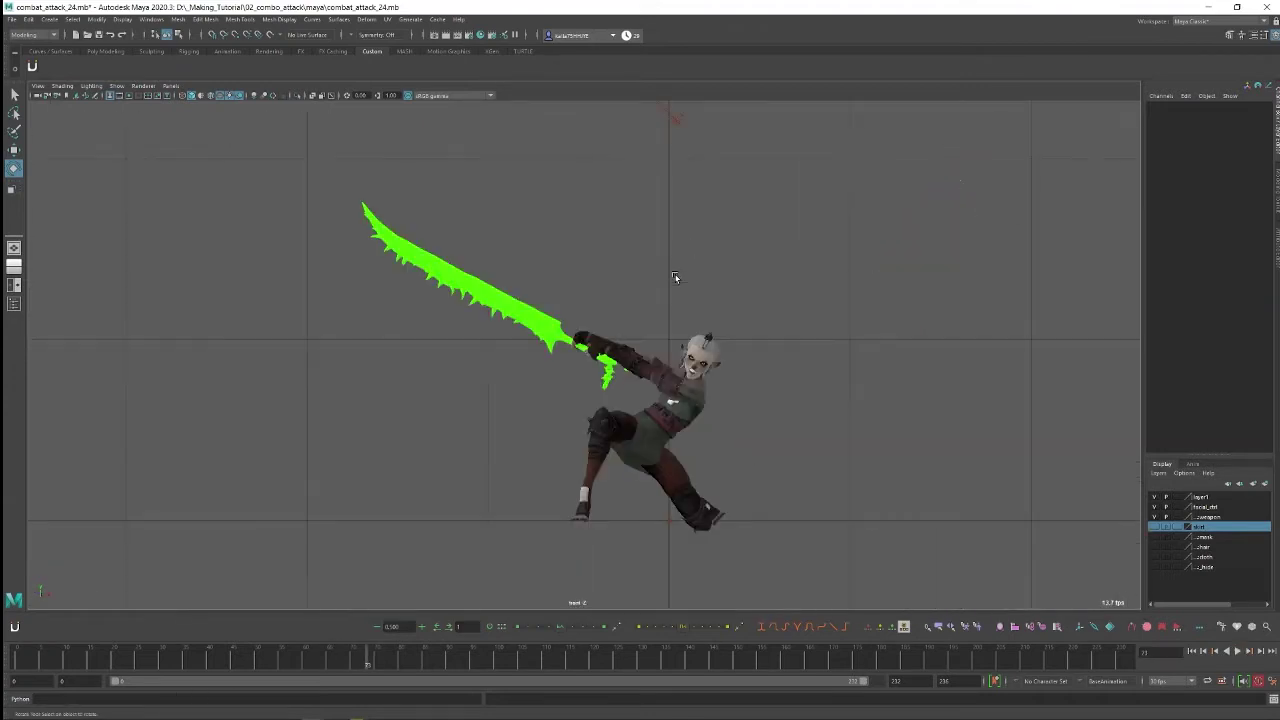
# Examine the crouching pose in the left side view and return to the front view centred on the character
pyautogui.press('space')
pyautogui.press('space')
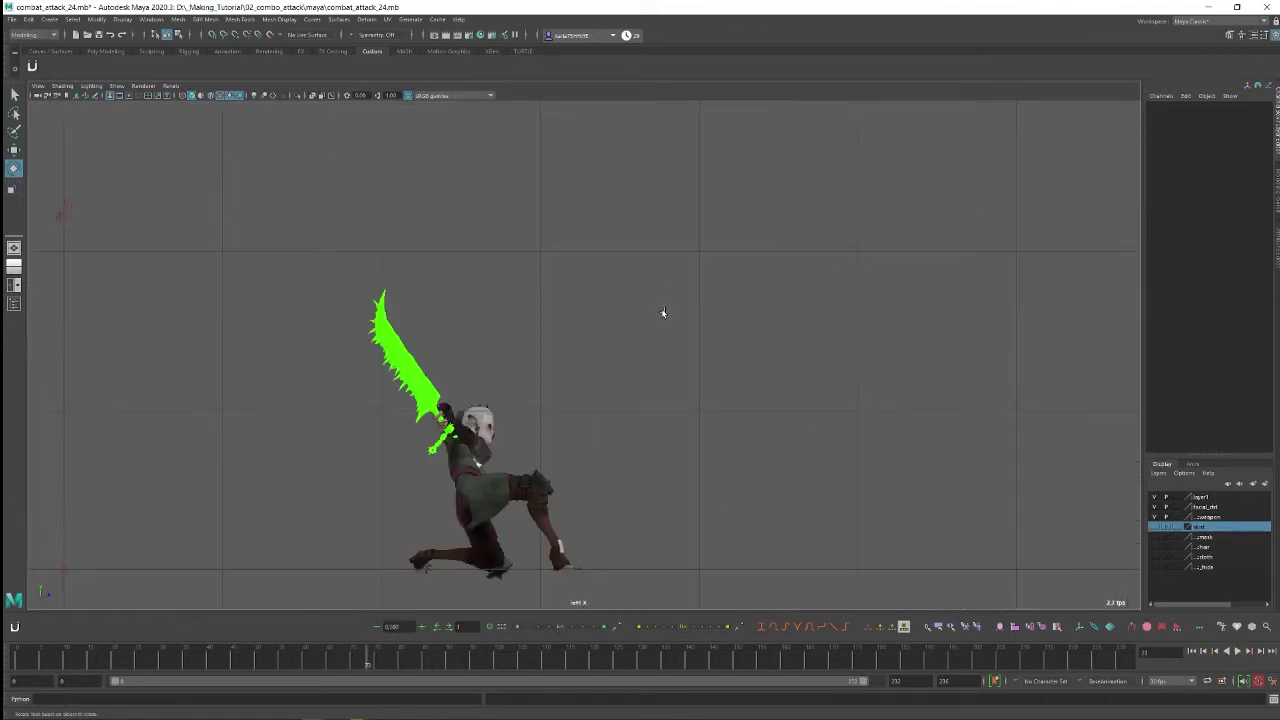
pyautogui.press('space')
pyautogui.scroll(-2, 662, 312)
pyautogui.keyDown('alt'); pyautogui.moveTo(824, 198); pyautogui.dragTo(731, 410, button='middle'); pyautogui.keyUp('alt')
pyautogui.press('space')
pyautogui.press('space')
pyautogui.press('space')
pyautogui.press('space')
pyautogui.keyDown('alt'); pyautogui.moveTo(784, 430); pyautogui.dragTo(726, 371, button='middle'); pyautogui.keyUp('alt')
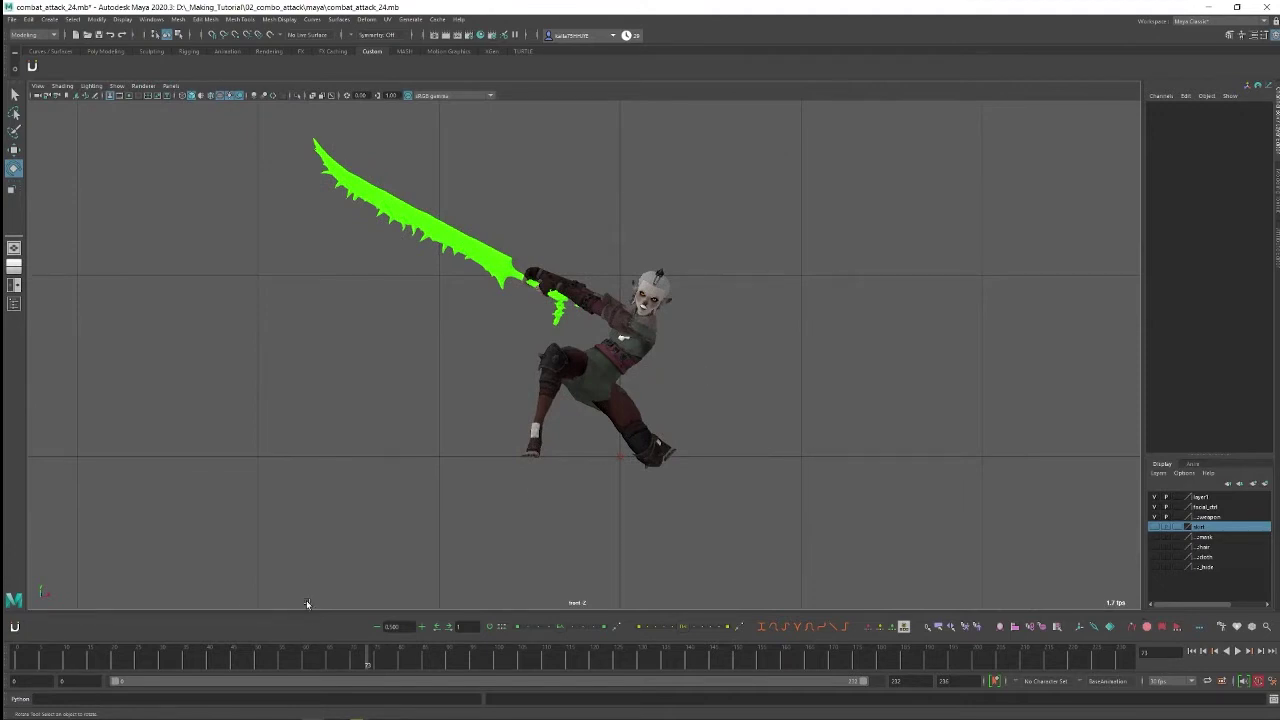
# Move to frame 67 and examine the crouching sword pose in the left side view
pyautogui.moveTo(366, 662)
pyautogui.mouseDown()
pyautogui.moveTo(308, 662)
pyautogui.moveTo(339, 662)
pyautogui.mouseUp()
pyautogui.moveTo(843, 427)
pyautogui.keyDown('alt'); pyautogui.mouseDown(button='middle')
pyautogui.moveTo(818, 423)
pyautogui.moveTo(843, 428)
pyautogui.mouseUp(button='middle'); pyautogui.keyUp('alt')
pyautogui.press('space')
pyautogui.press('space')
pyautogui.scroll(-2, 828, 421)
pyautogui.keyDown('alt'); pyautogui.moveTo(843, 428); pyautogui.dragTo(808, 382); pyautogui.keyUp('alt')
pyautogui.press('space')
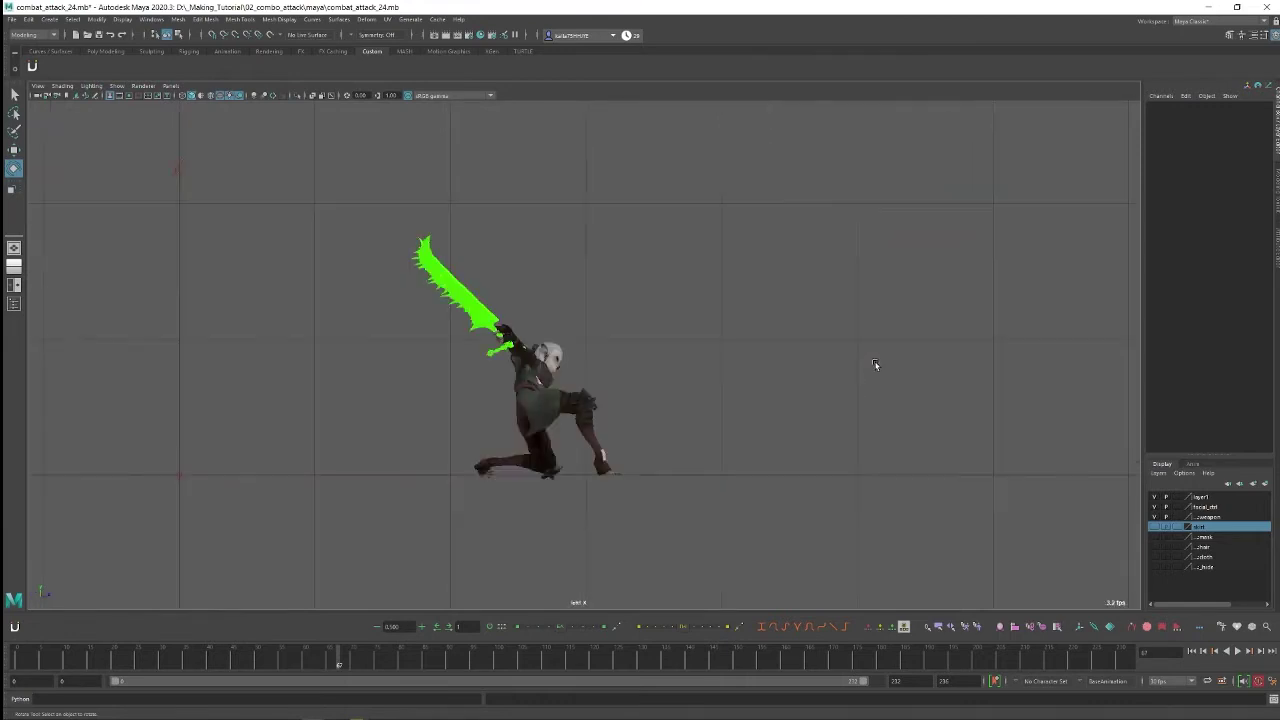
# Compare the frame 67 pose from both sides and return to the front view
pyautogui.press('space')
pyautogui.press('space')
pyautogui.press('space')
pyautogui.press('space')
pyautogui.press('space')
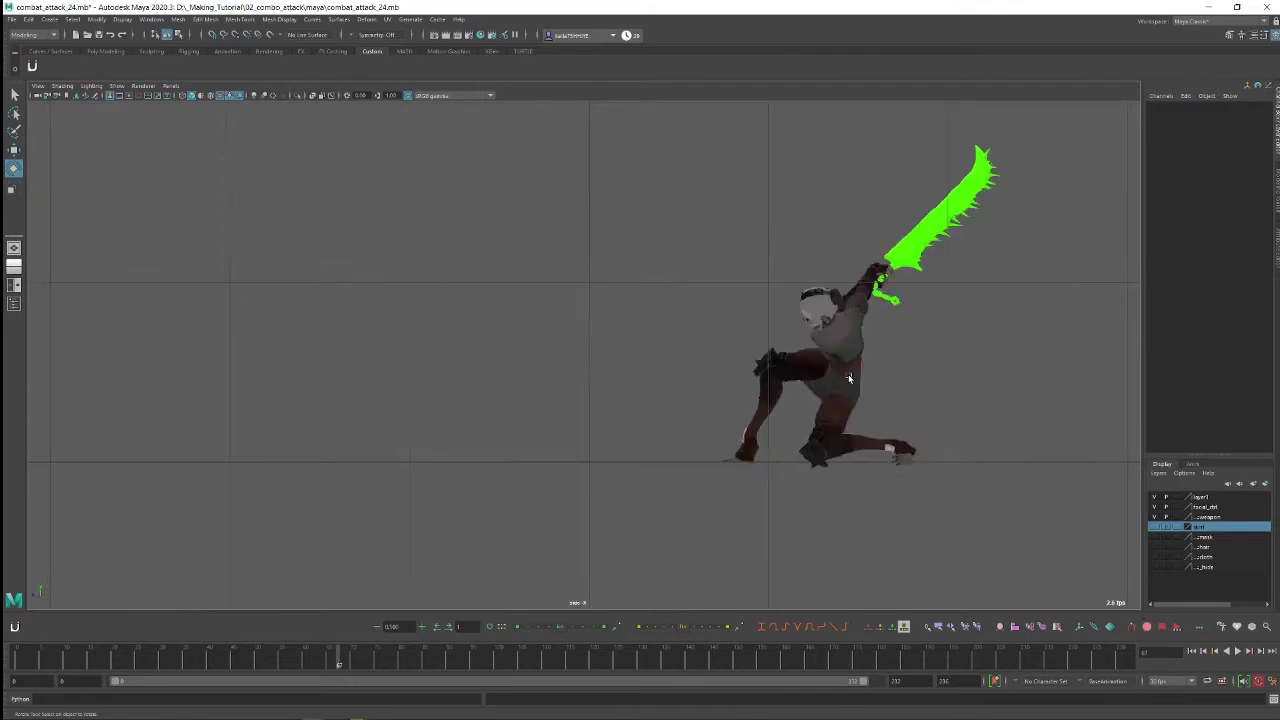
pyautogui.press('space')
pyautogui.press('space')
pyautogui.press('space')
pyautogui.press('space')
pyautogui.press('space')
pyautogui.press('space')
pyautogui.hotkey('alt', 'Home')
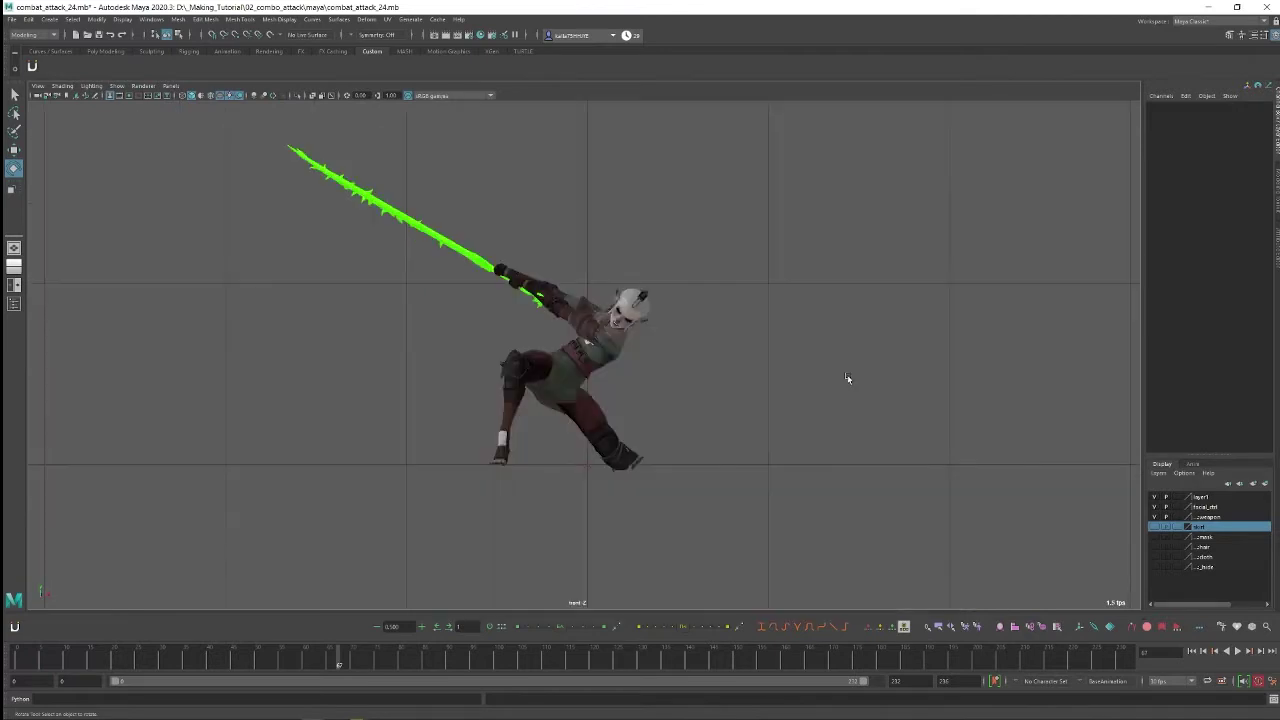
# Orbit around the crouching pose in perspective and recentre the front view on the character
pyautogui.press('space')
pyautogui.keyDown('alt'); pyautogui.moveTo(795, 389); pyautogui.dragTo(804, 391); pyautogui.keyUp('alt')
pyautogui.press('space')
pyautogui.press('space')
pyautogui.keyDown('alt'); pyautogui.moveTo(667, 372); pyautogui.dragTo(707, 350, button='middle'); pyautogui.keyUp('alt')
pyautogui.press('space')
pyautogui.hotkey('alt', 'Home')
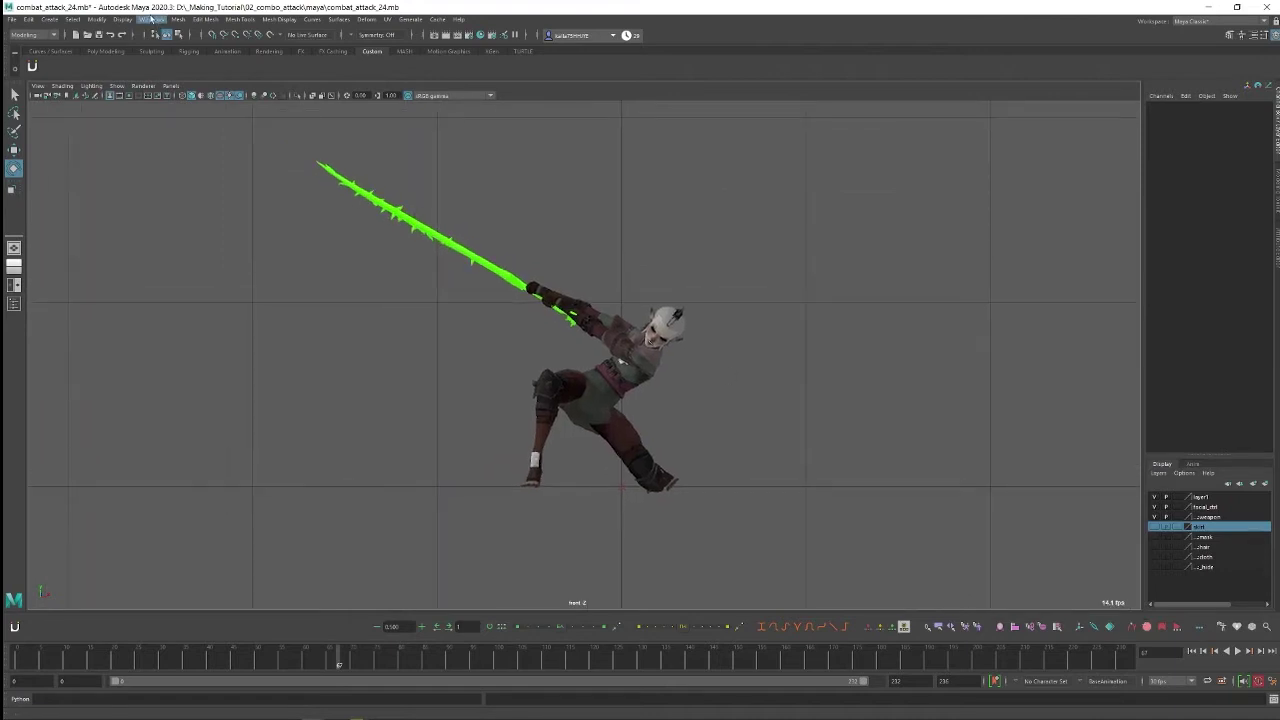
# Open the Hotkey Editor and list the hotkeys for Menu Items
pyautogui.click(151, 19)
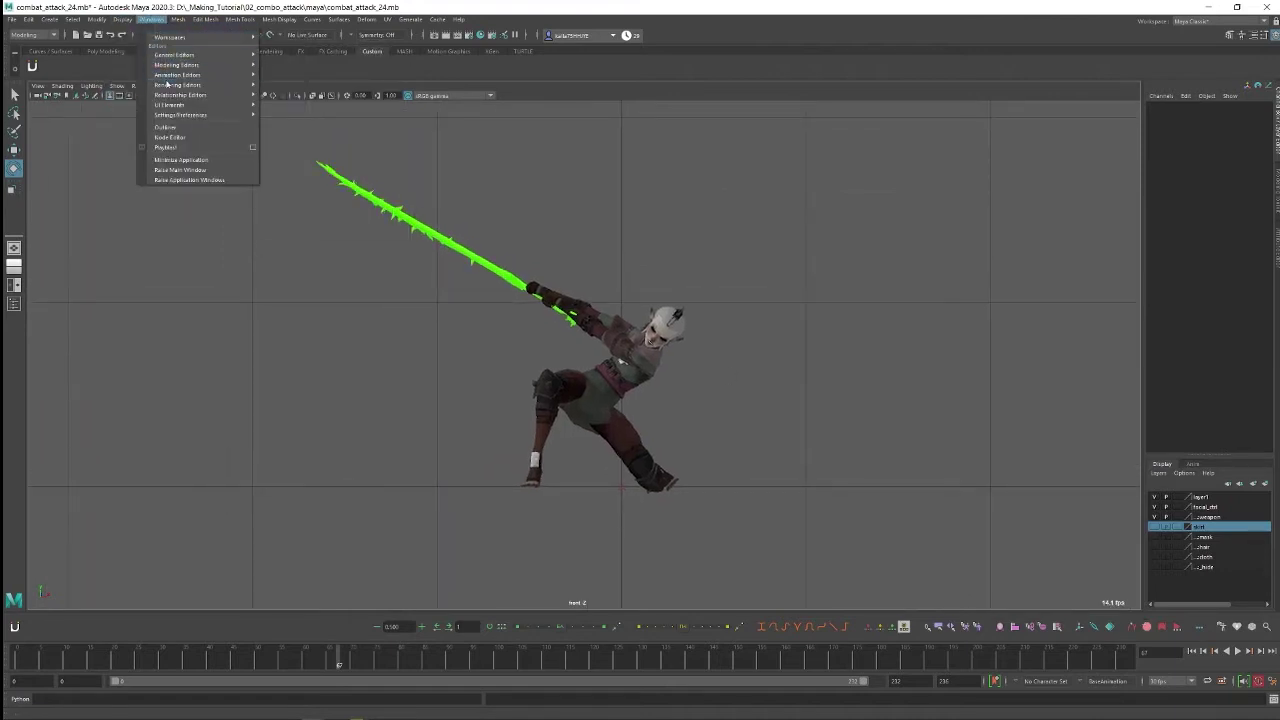
pyautogui.moveTo(180, 114)
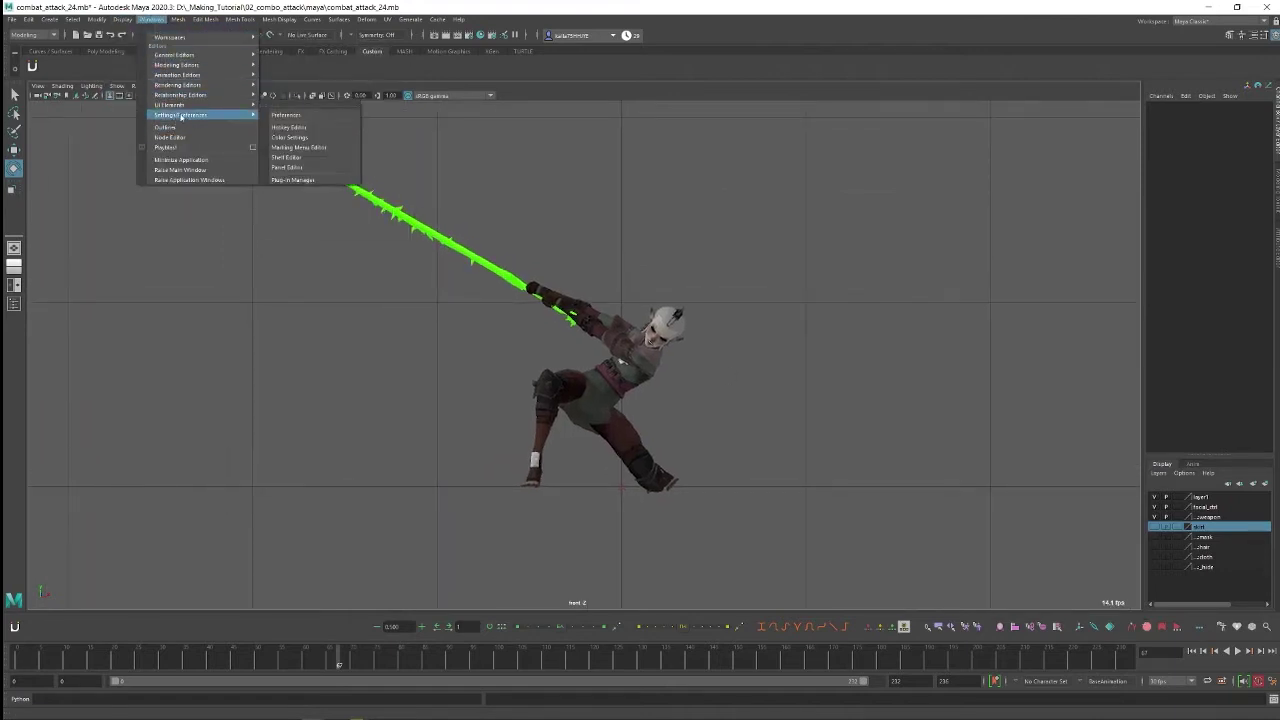
pyautogui.click(318, 127)
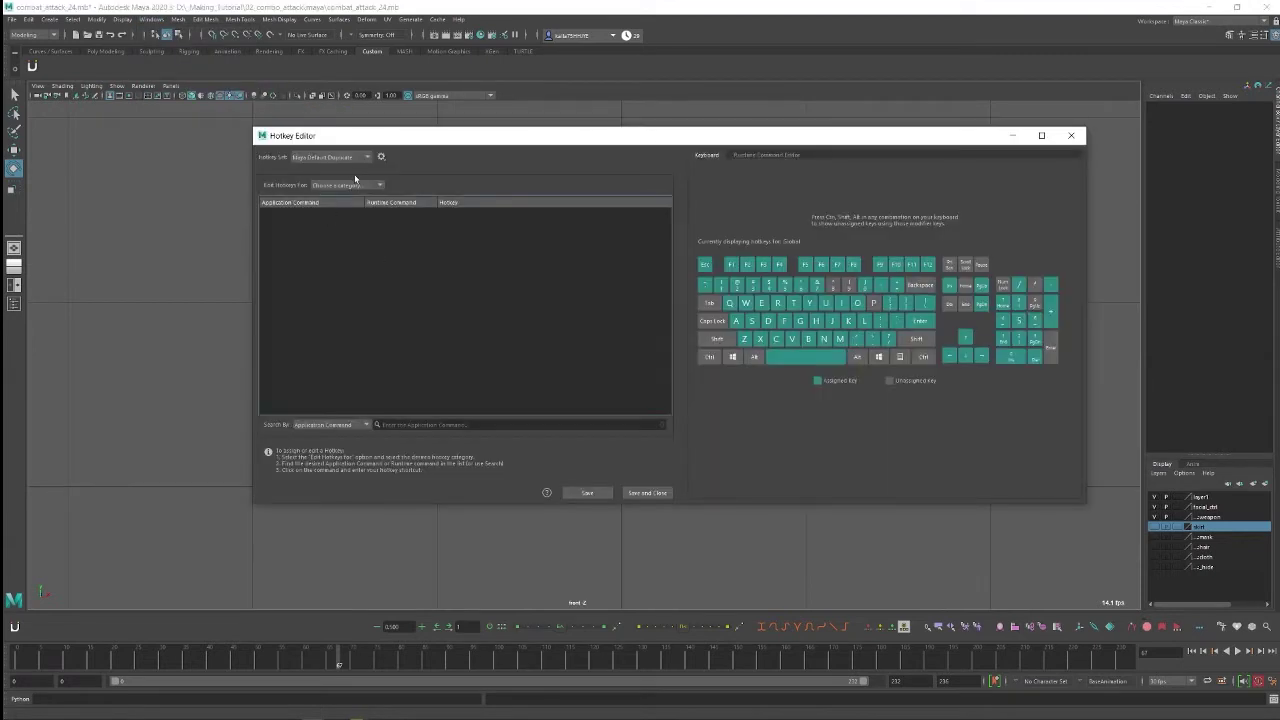
pyautogui.click(359, 189)
pyautogui.click(357, 202)
pyautogui.click(440, 260)
pyautogui.click(414, 426)
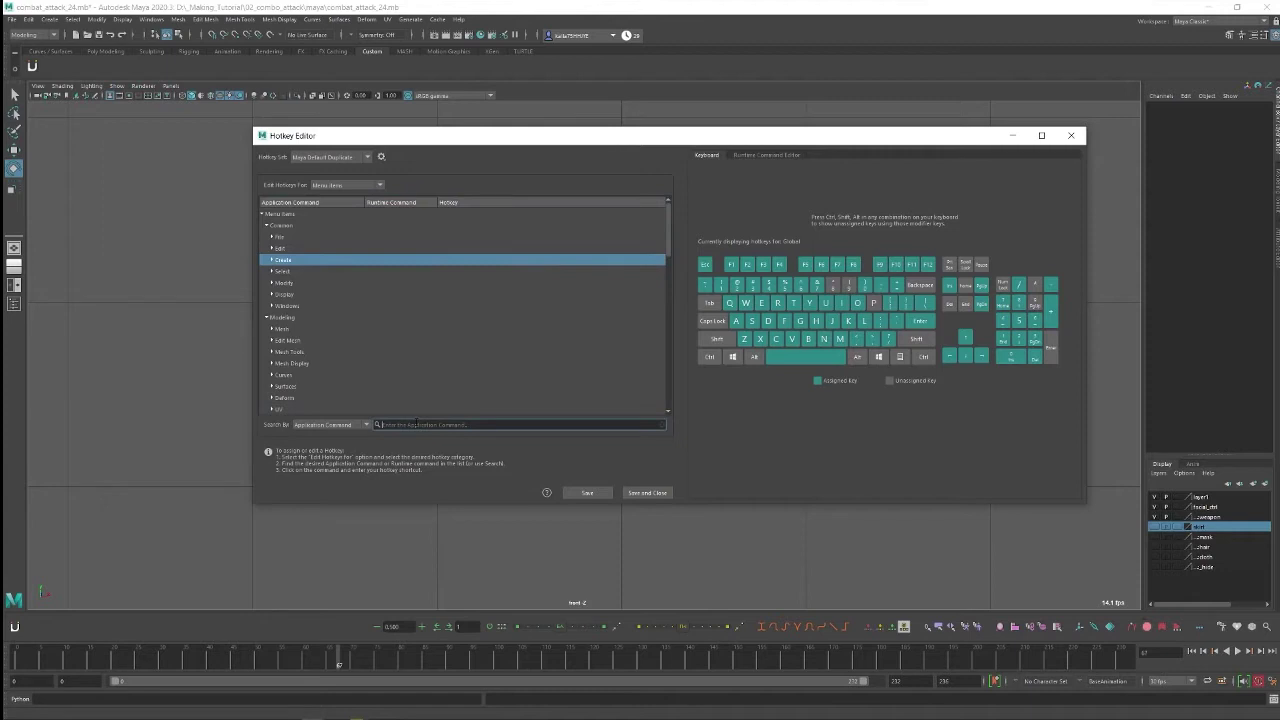
# Search the application commands for "front" and check the hotkey of View Front
pyautogui.write('came')
pyautogui.write('r')
pyautogui.press('BackSpace')
pyautogui.press('BackSpace')
pyautogui.press('BackSpace')
pyautogui.press('BackSpace')
pyautogui.press('BackSpace')
pyautogui.write('front')
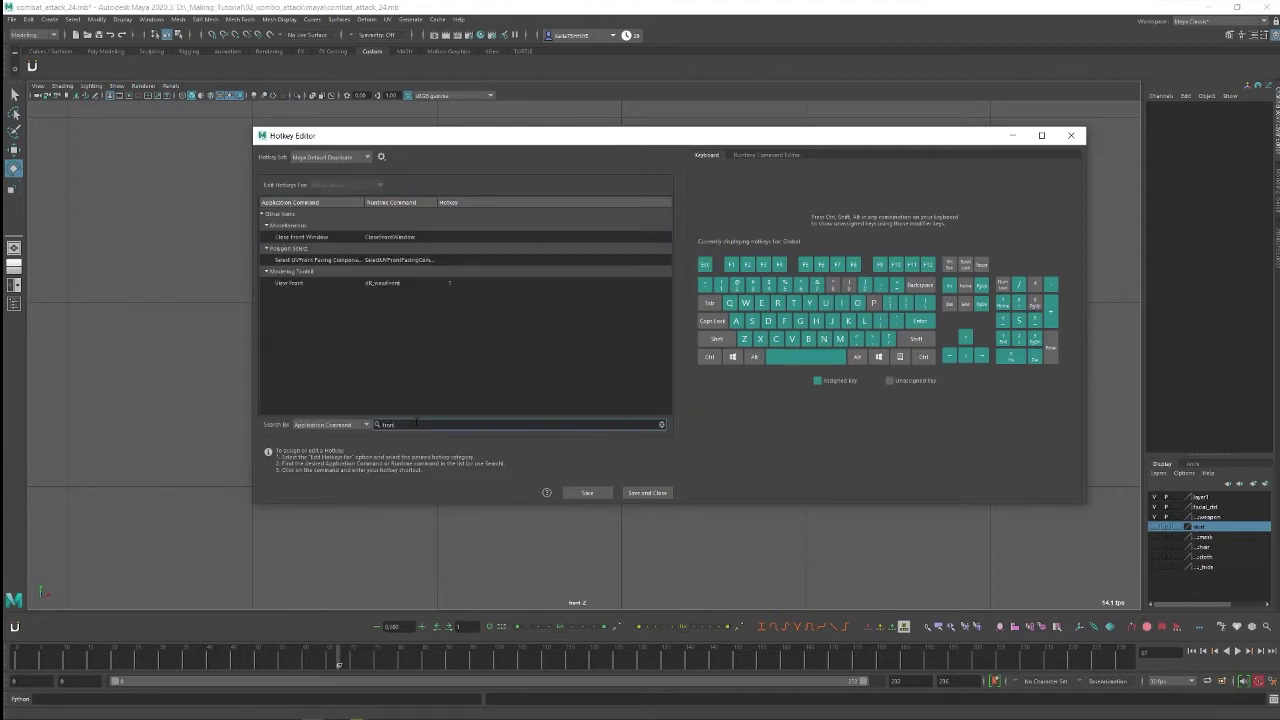
pyautogui.click(386, 284)
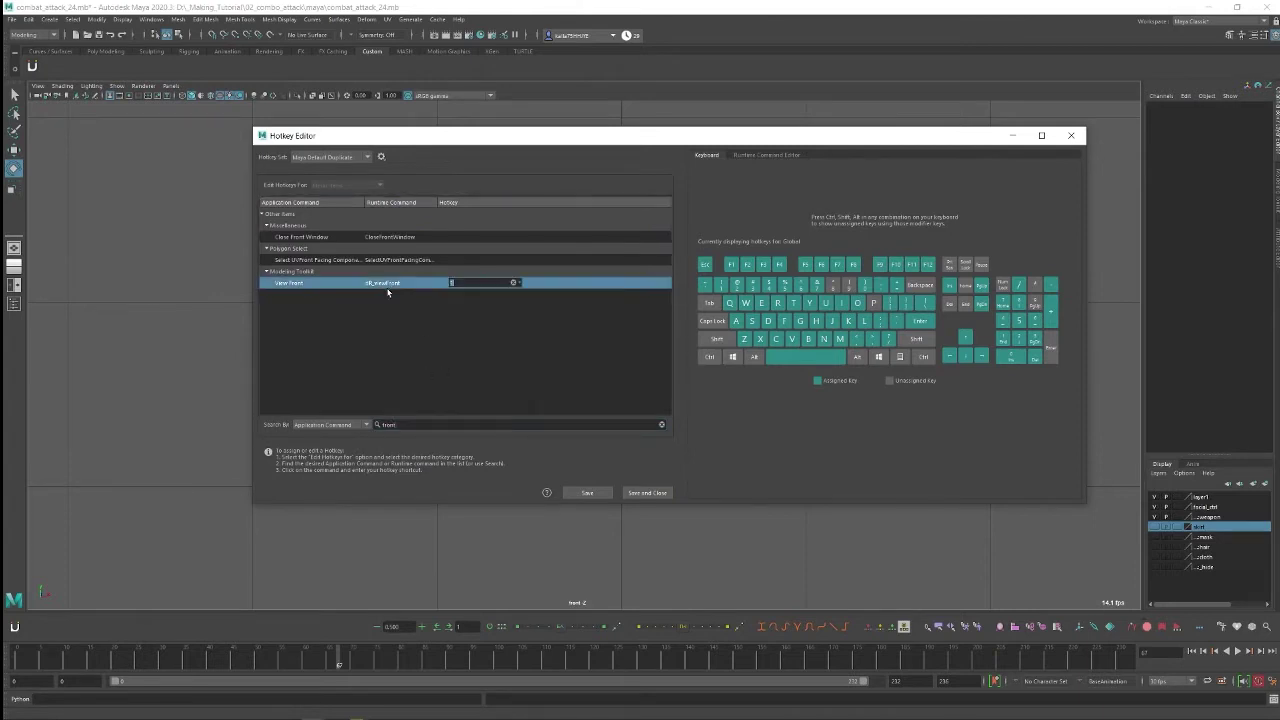
pyautogui.click(406, 317)
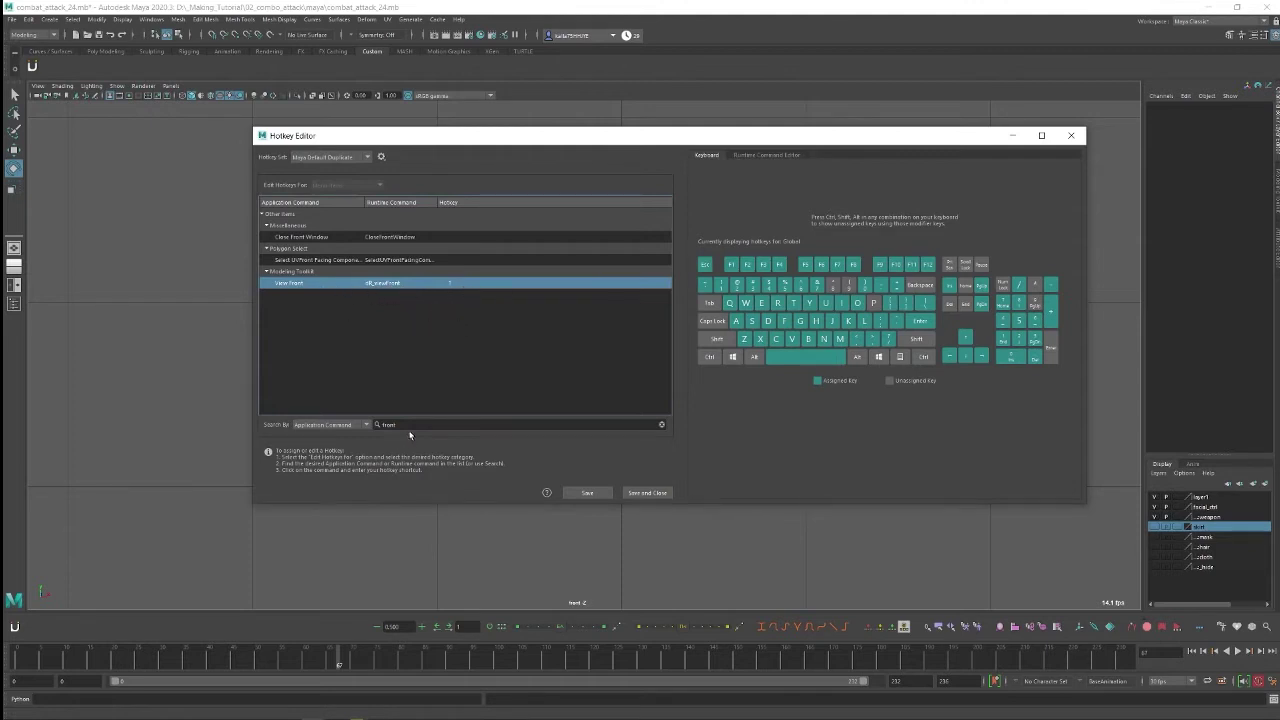
# Search the application commands for "left" and check the hotkey of View Left
pyautogui.moveTo(399, 425); pyautogui.dragTo(318, 411)
pyautogui.write('lef')
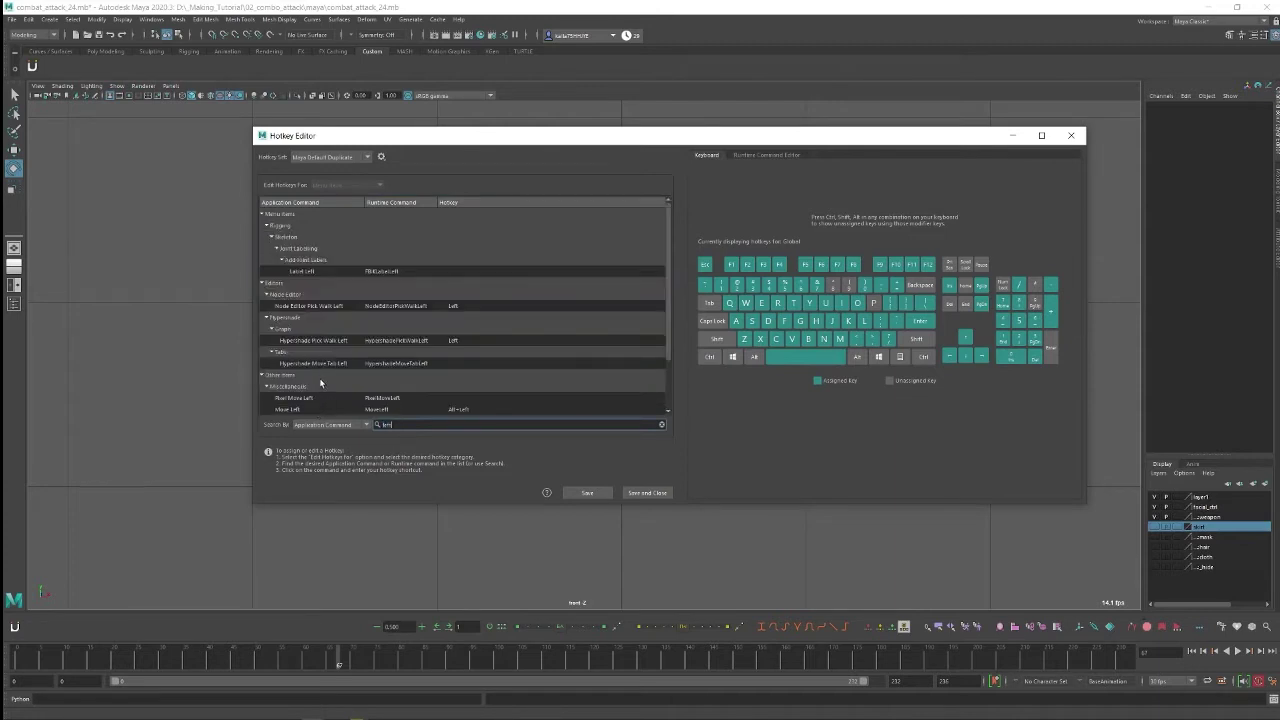
pyautogui.write('t')
pyautogui.click(450, 397)
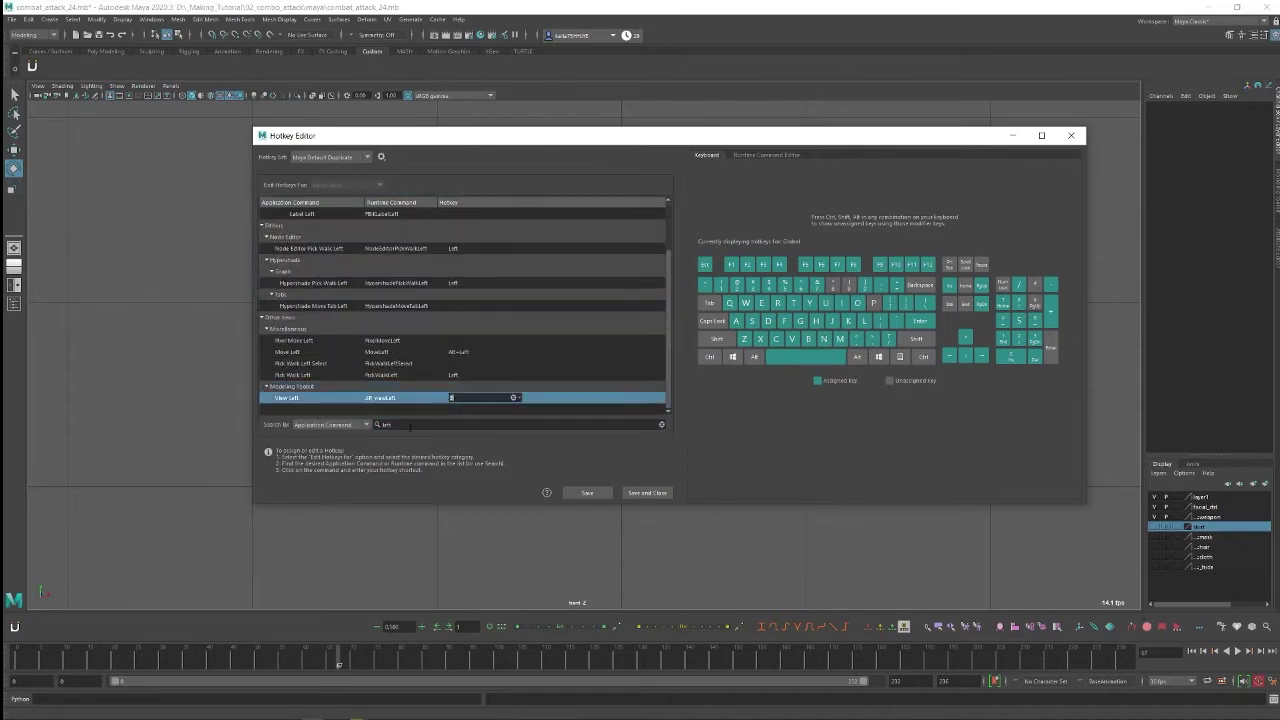
# Search the application commands for the right view and check the hotkey of View Right
pyautogui.doubleClick(405, 425)
pyautogui.write('ring')
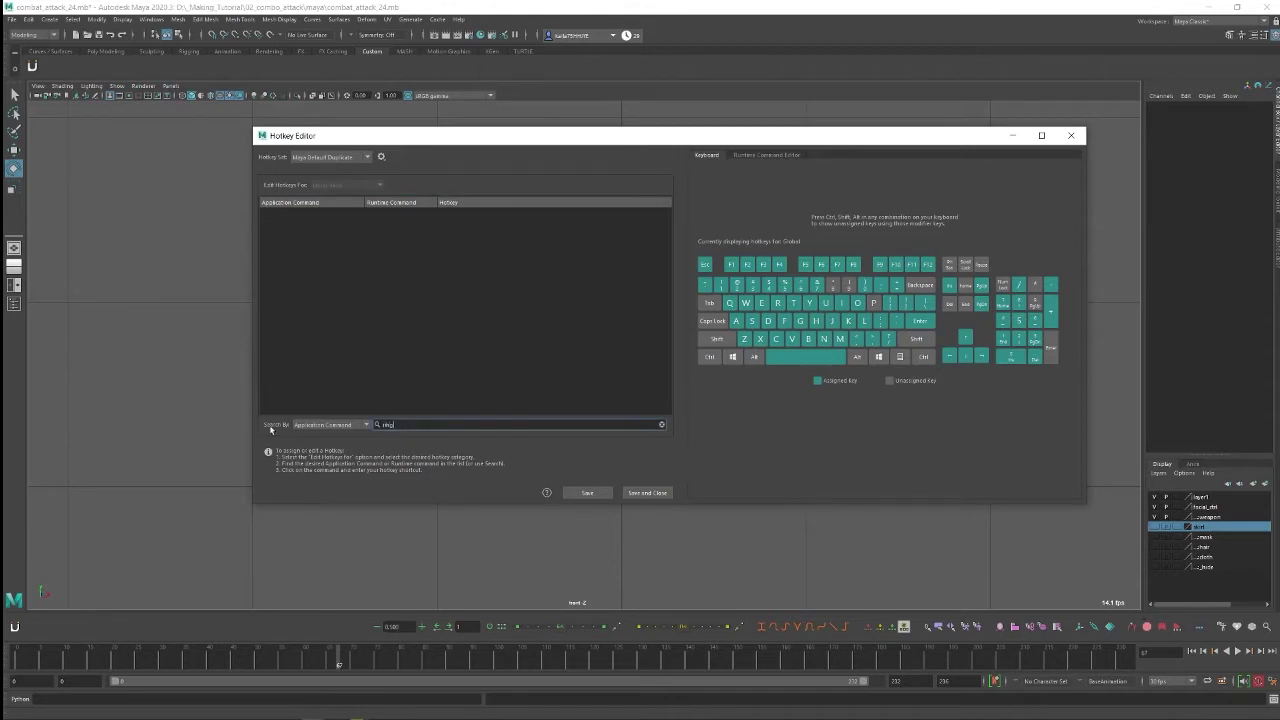
pyautogui.press('BackSpace')
pyautogui.press('BackSpace')
pyautogui.write('ght')
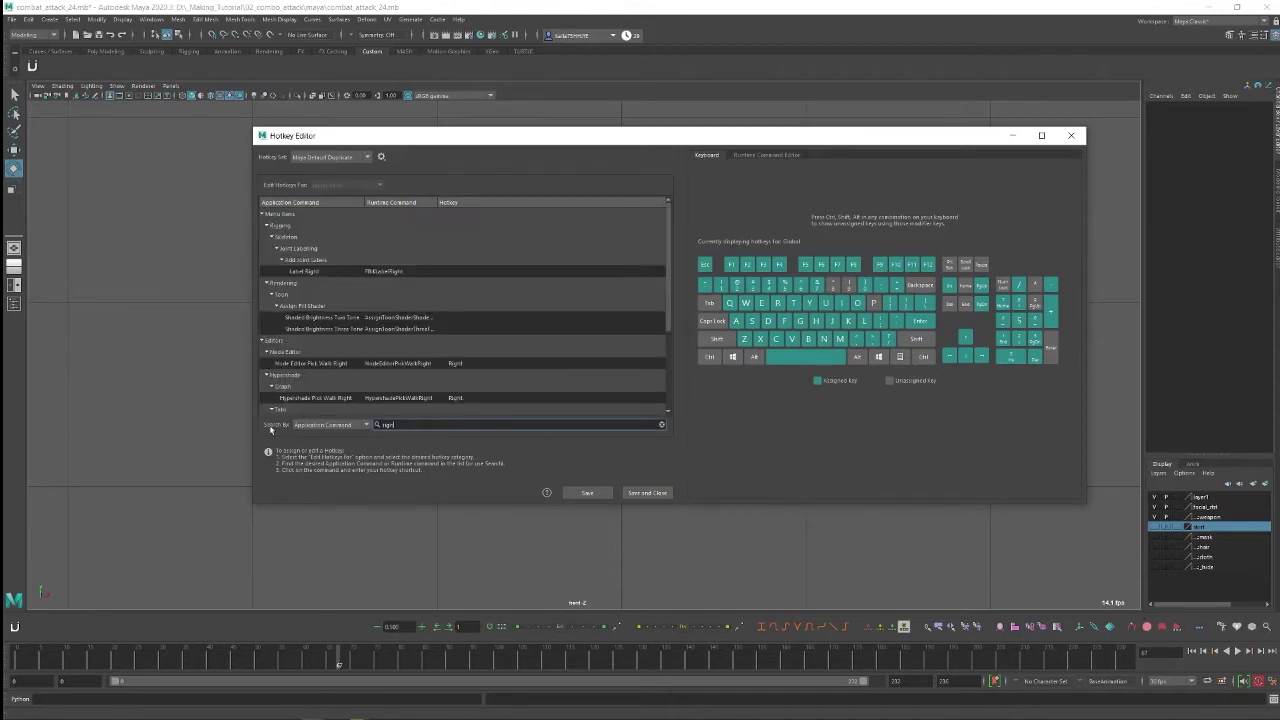
pyautogui.scroll(-3, 448, 352)
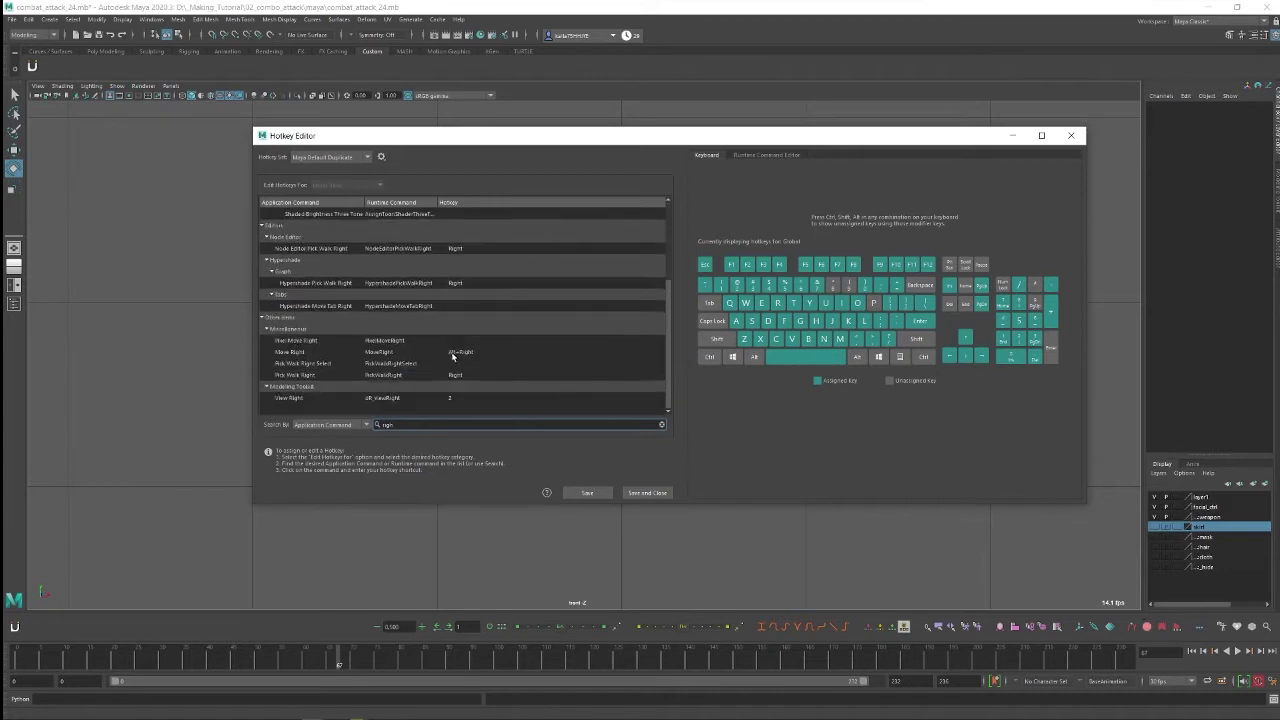
pyautogui.click(428, 397)
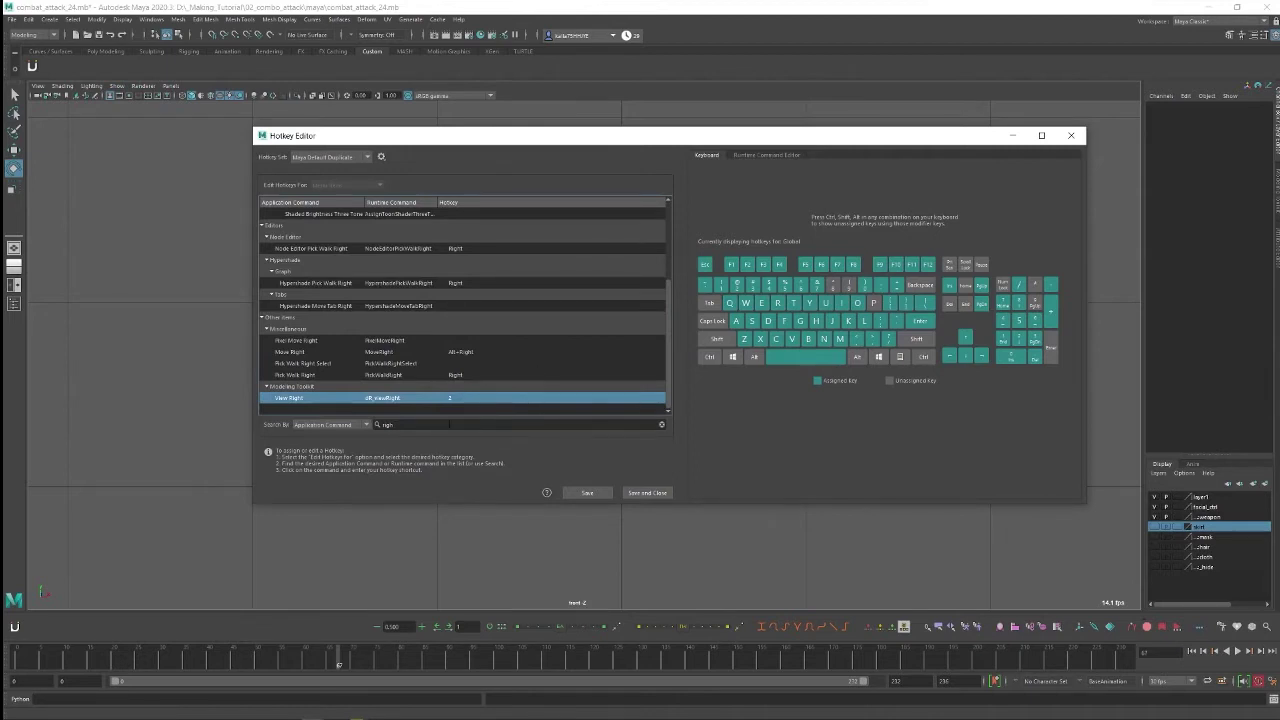
# Search the application commands for "per" and check the hotkey of View Persp under Modeling Toolkit
pyautogui.doubleClick(455, 425)
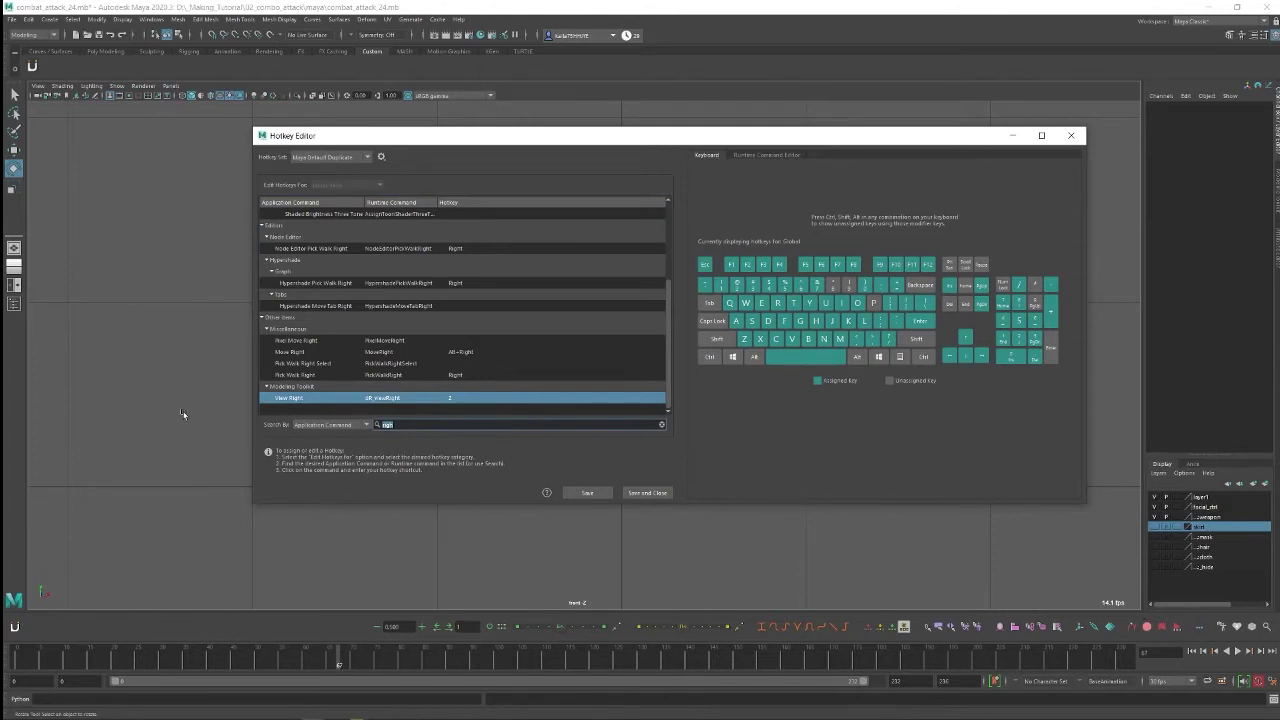
pyautogui.write('per')
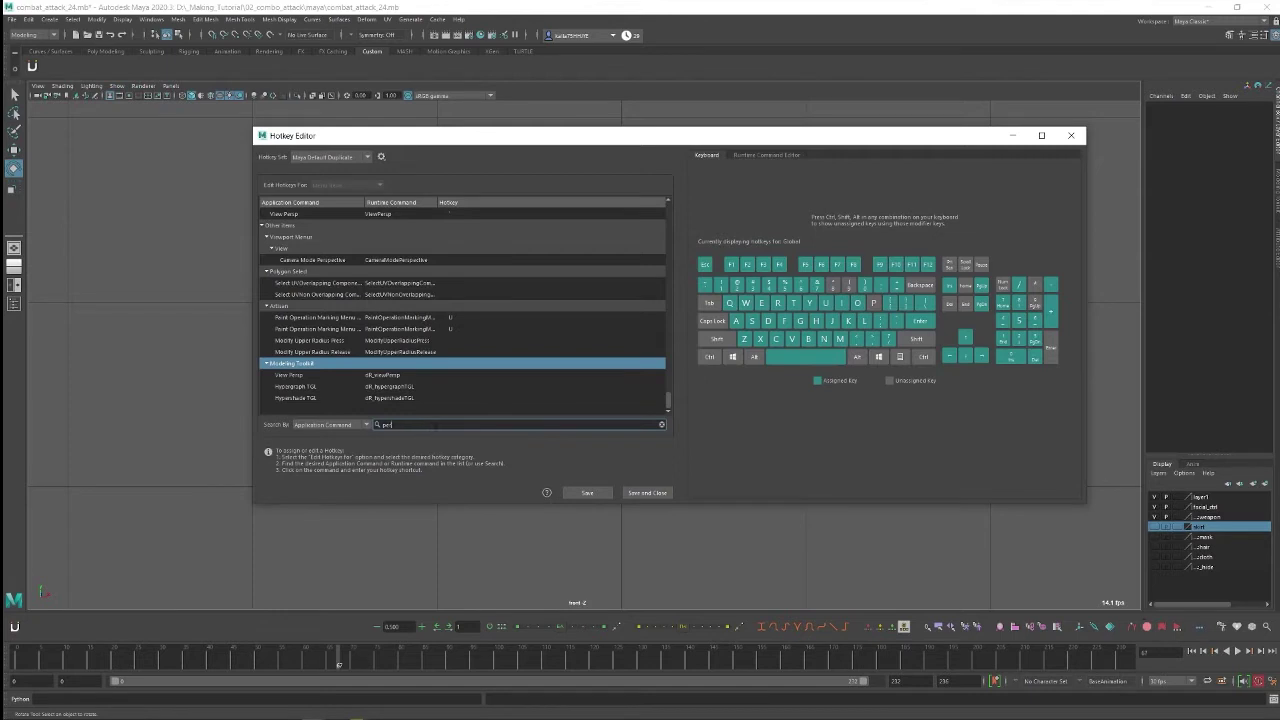
pyautogui.hotkey('ctrl', 'a')
pyautogui.click(404, 377)
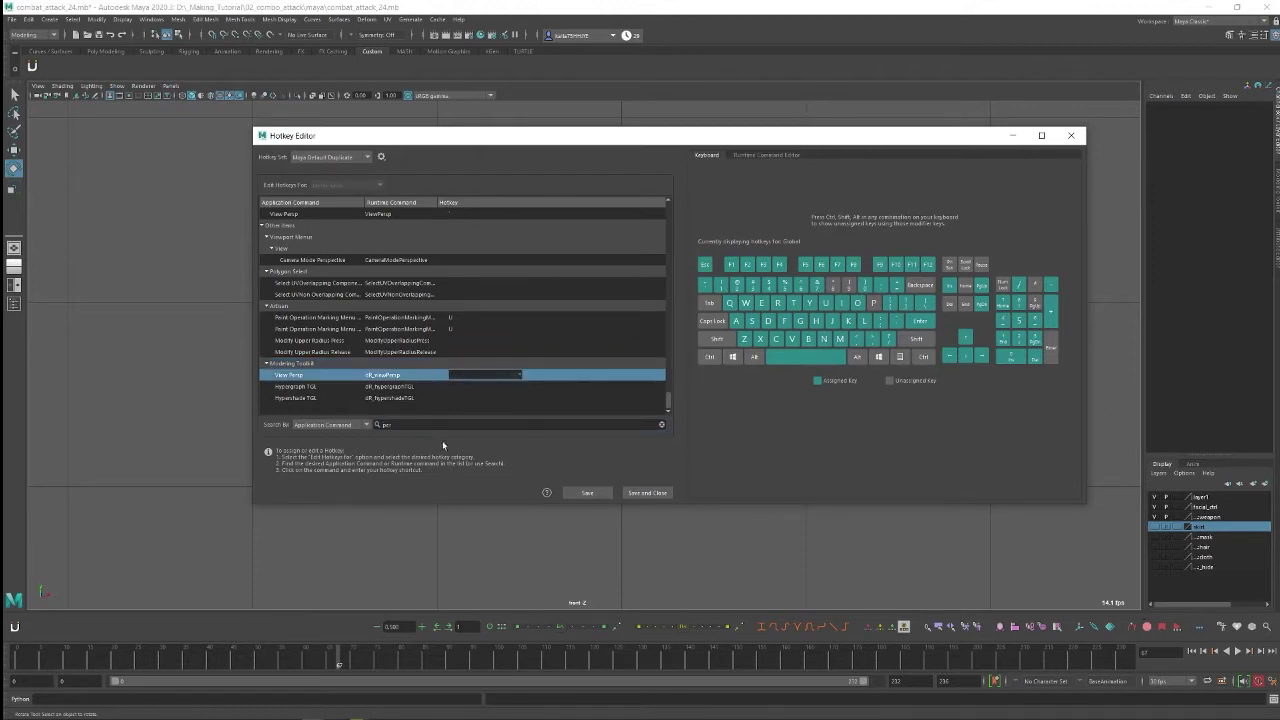
# Clear the command search, list the Custom Scripts hotkeys and check the one for View Persp
pyautogui.click(662, 424)
pyautogui.click(345, 185)
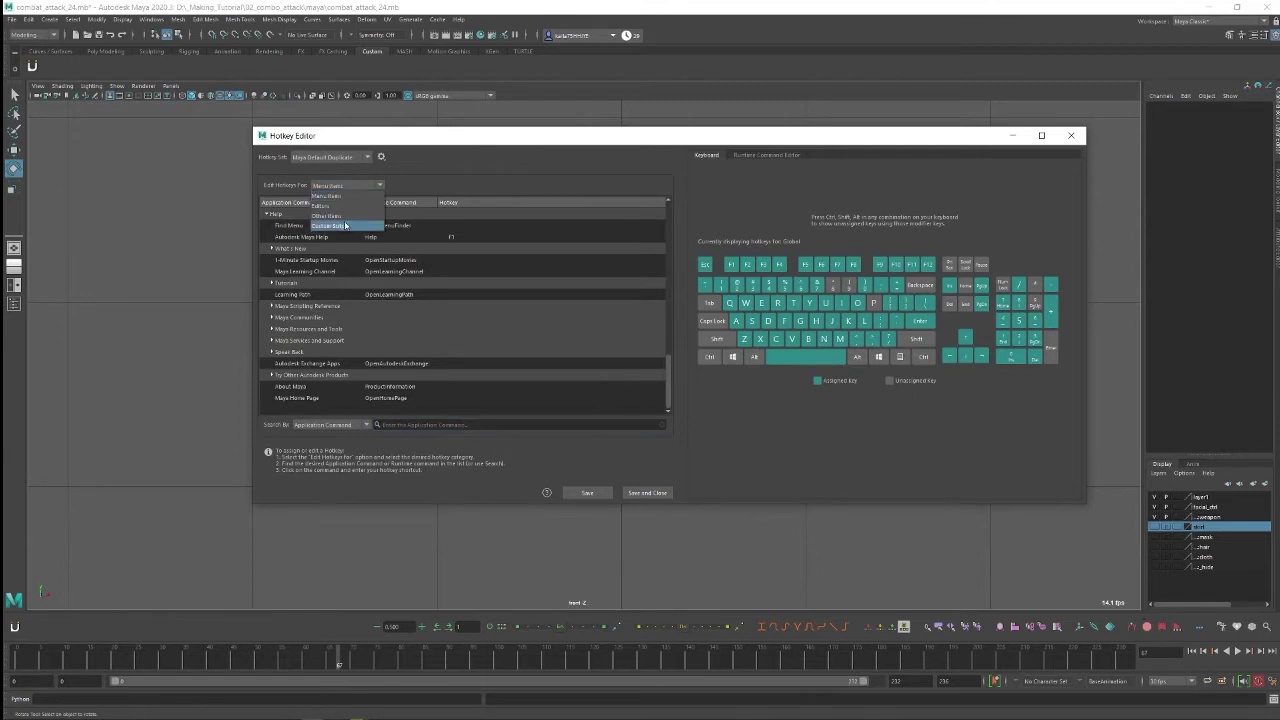
pyautogui.click(352, 227)
pyautogui.click(407, 237)
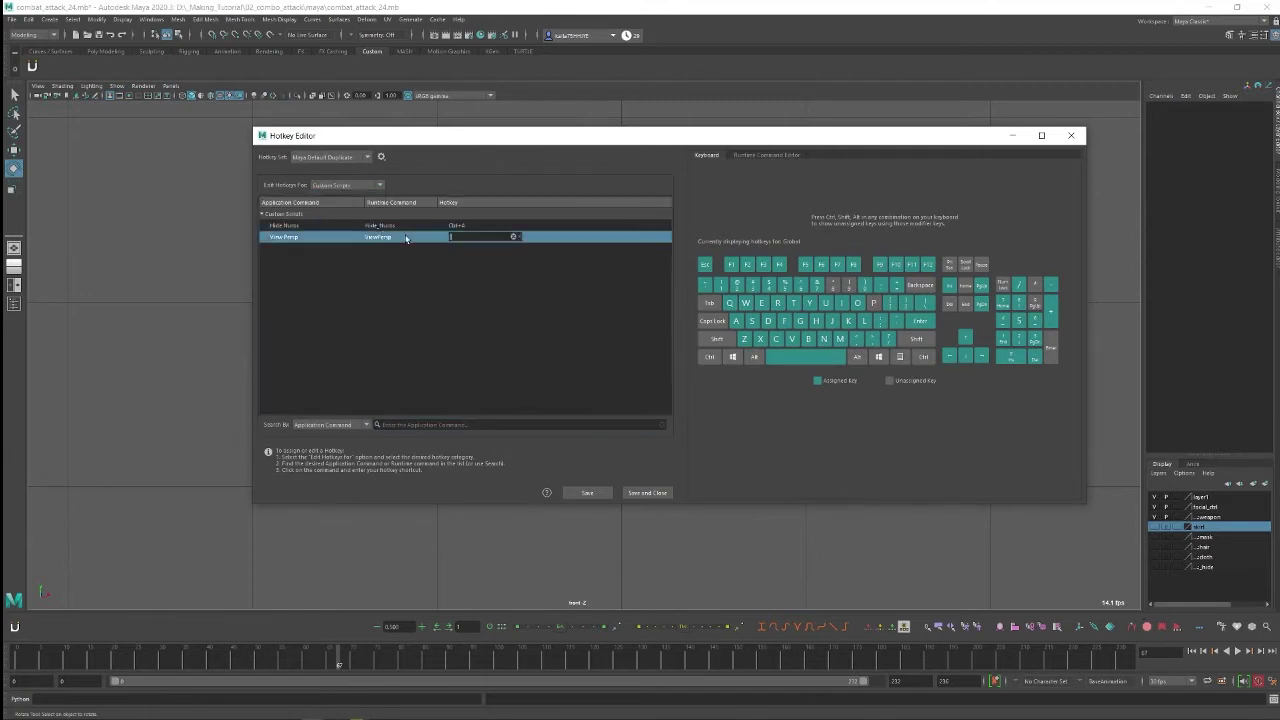
pyautogui.click(512, 282)
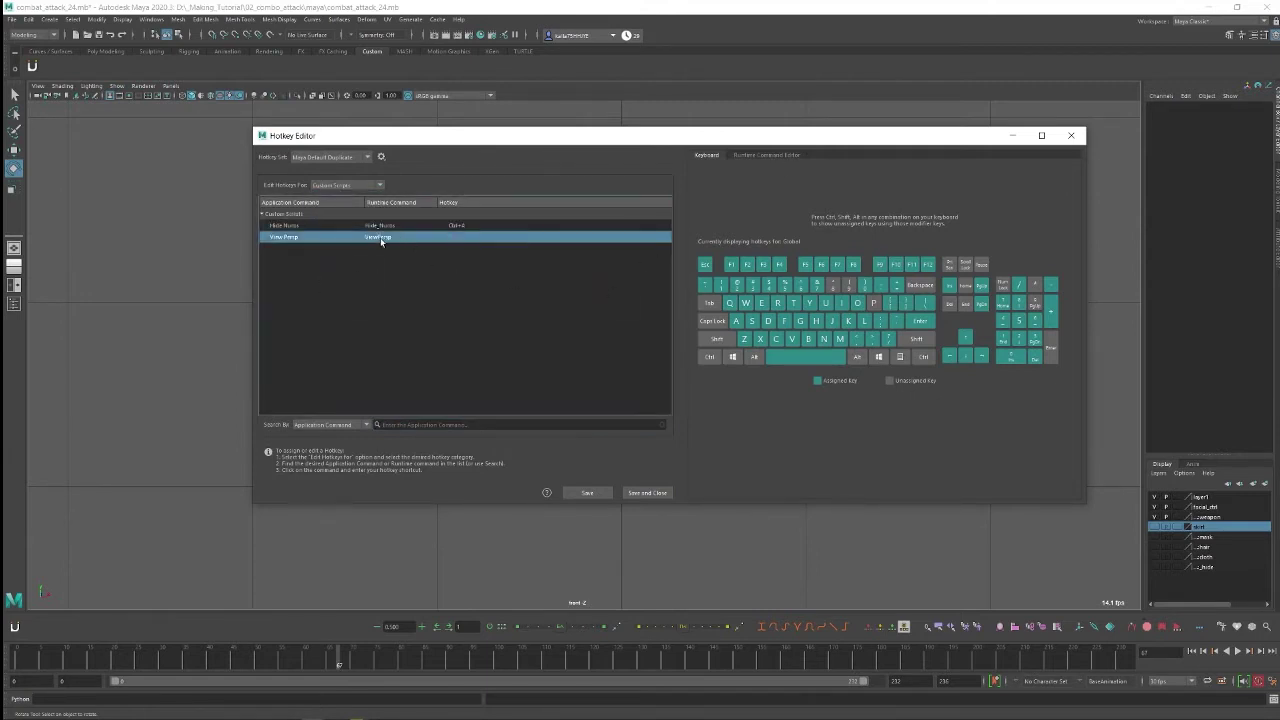
pyautogui.click(455, 239)
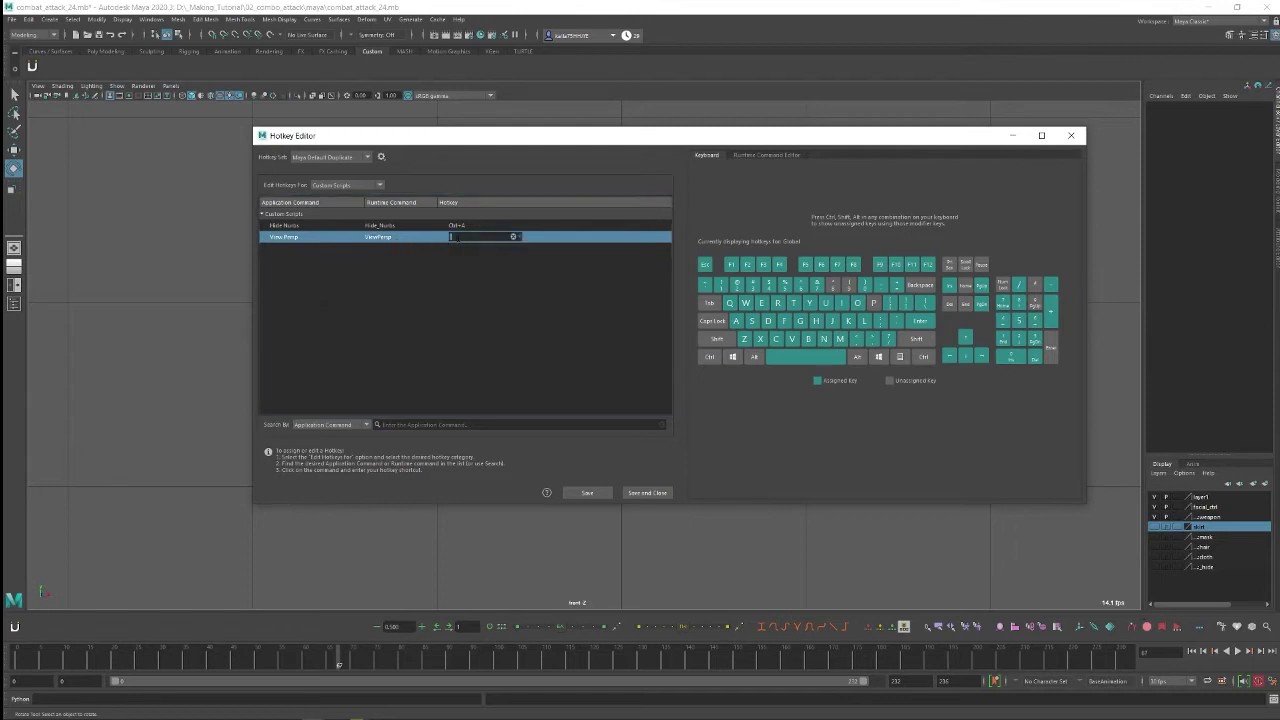
pyautogui.press('Escape')
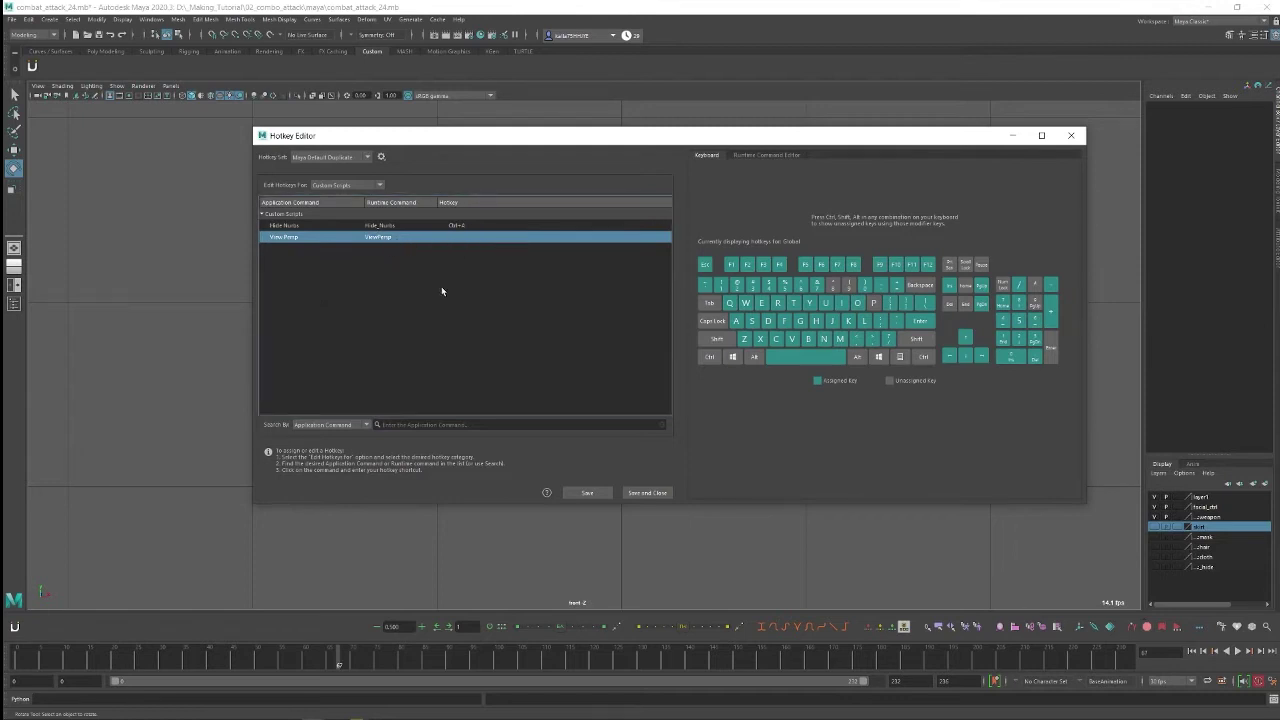
# Show the ViewPersp script in the Runtime Command Editor and select the whole line of code
pyautogui.click(766, 155)
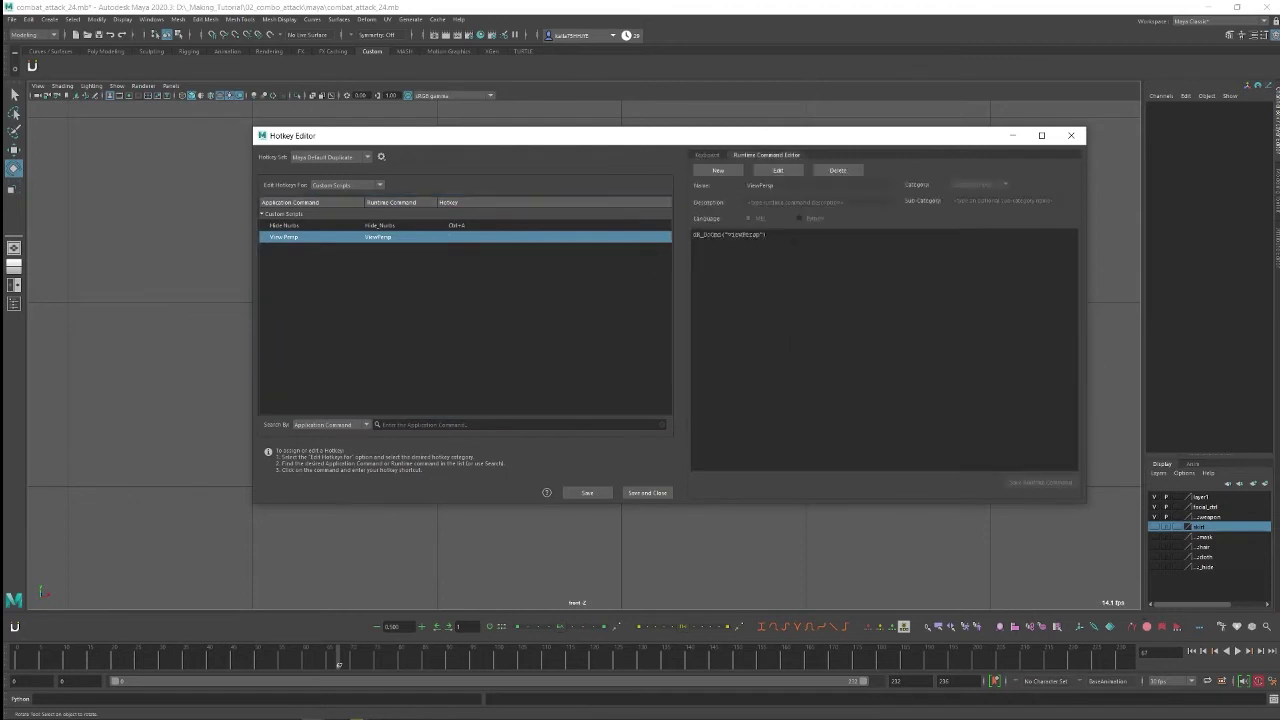
pyautogui.moveTo(768, 237); pyautogui.dragTo(611, 228)
pyautogui.click(806, 248)
pyautogui.moveTo(744, 234); pyautogui.dragTo(760, 234)
pyautogui.click(786, 245)
pyautogui.hotkey('ctrl', 'a')
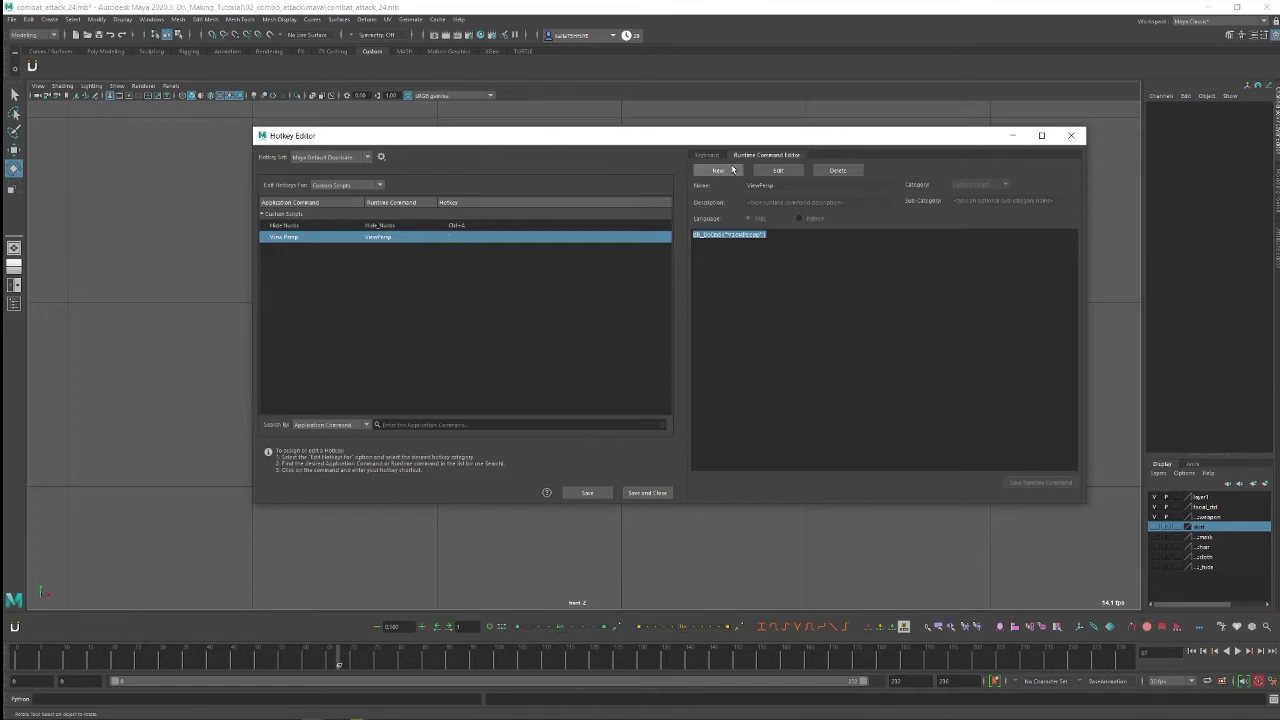
# Create and save a MEL runtime command named "pers" under Custom Scripts, using the perspective view script
pyautogui.click(718, 170)
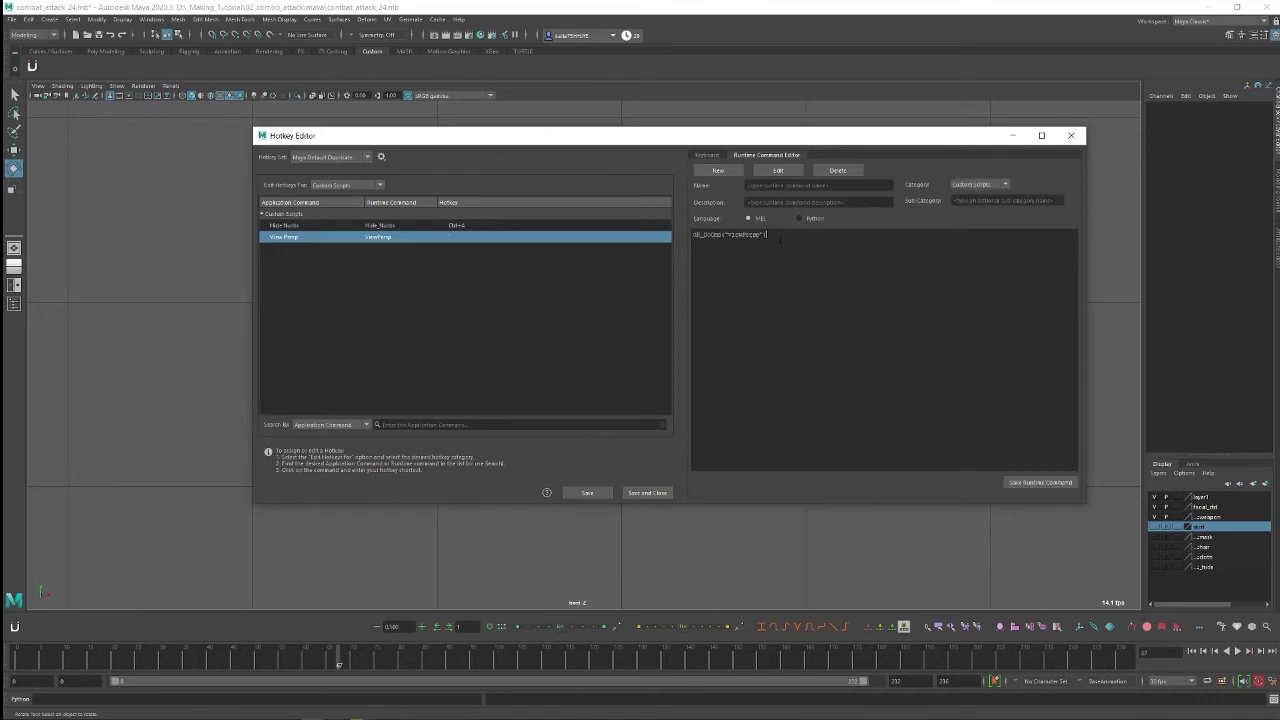
pyautogui.click(773, 186)
pyautogui.write('sel')
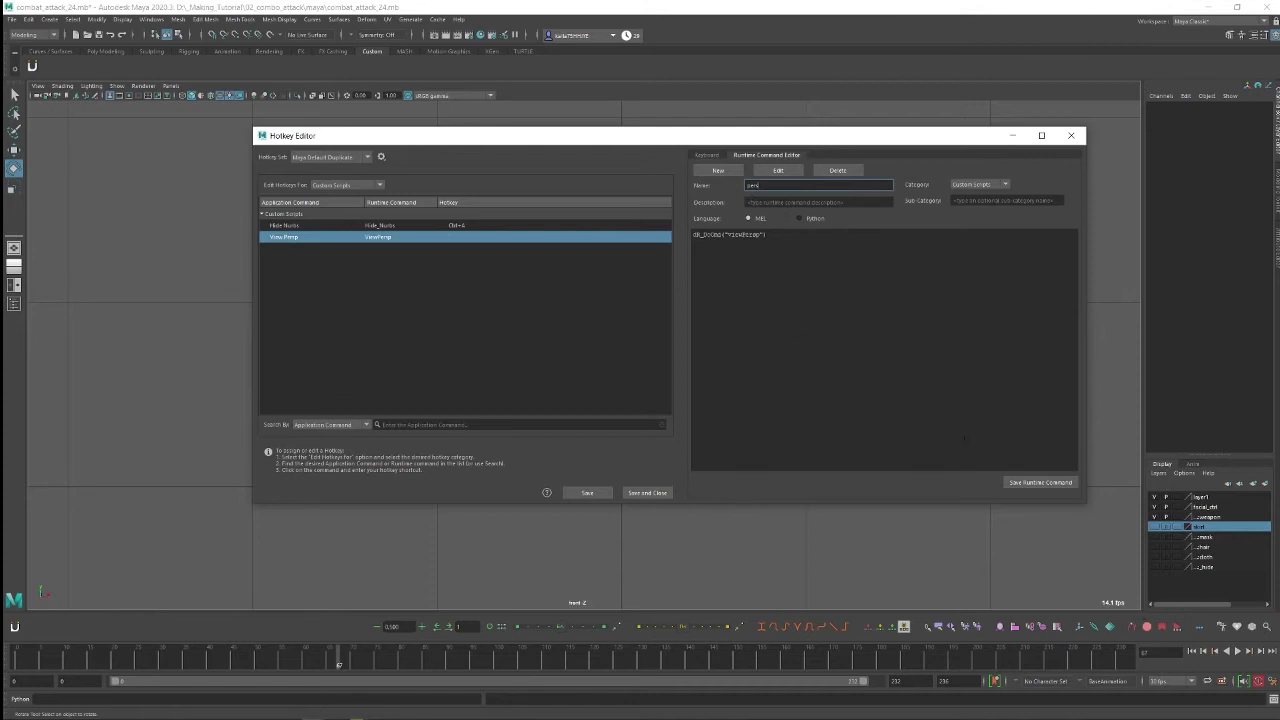
pyautogui.click(1070, 480)
pyautogui.click(643, 372)
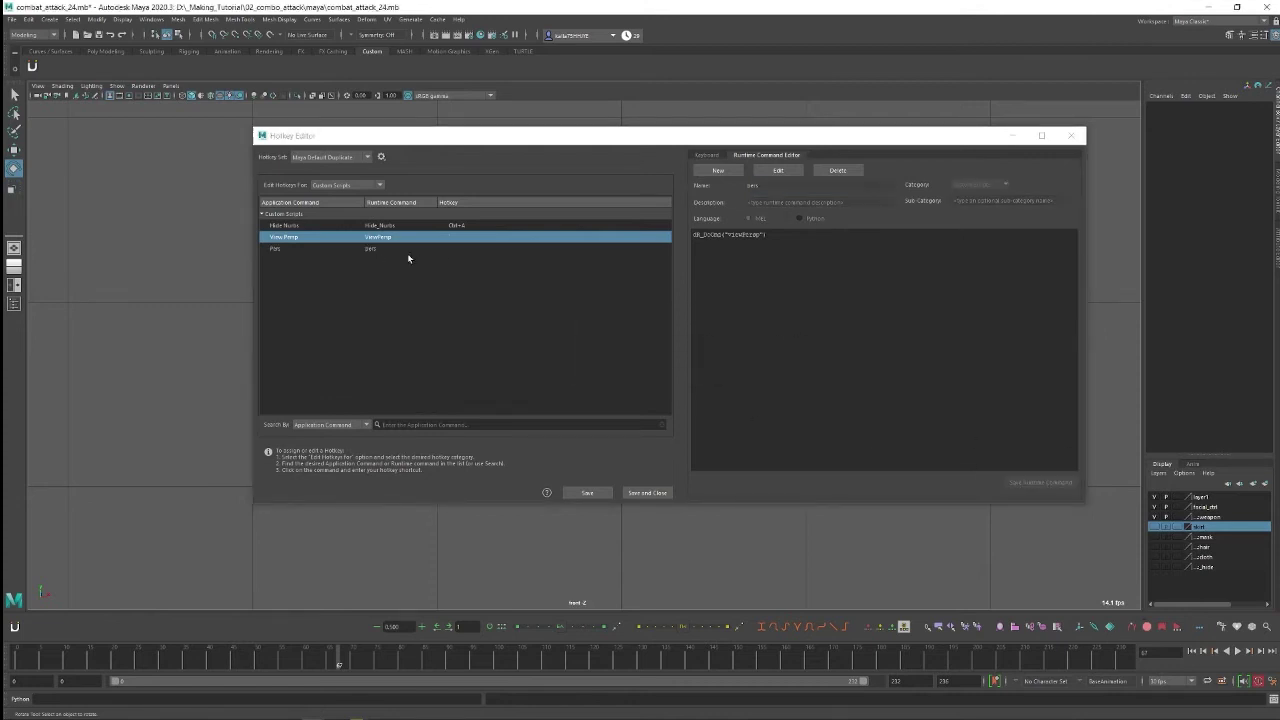
# Try to assign View Persp's hotkey to the new Pers command, clear the entry and close the Hotkey Editor
pyautogui.click(348, 248)
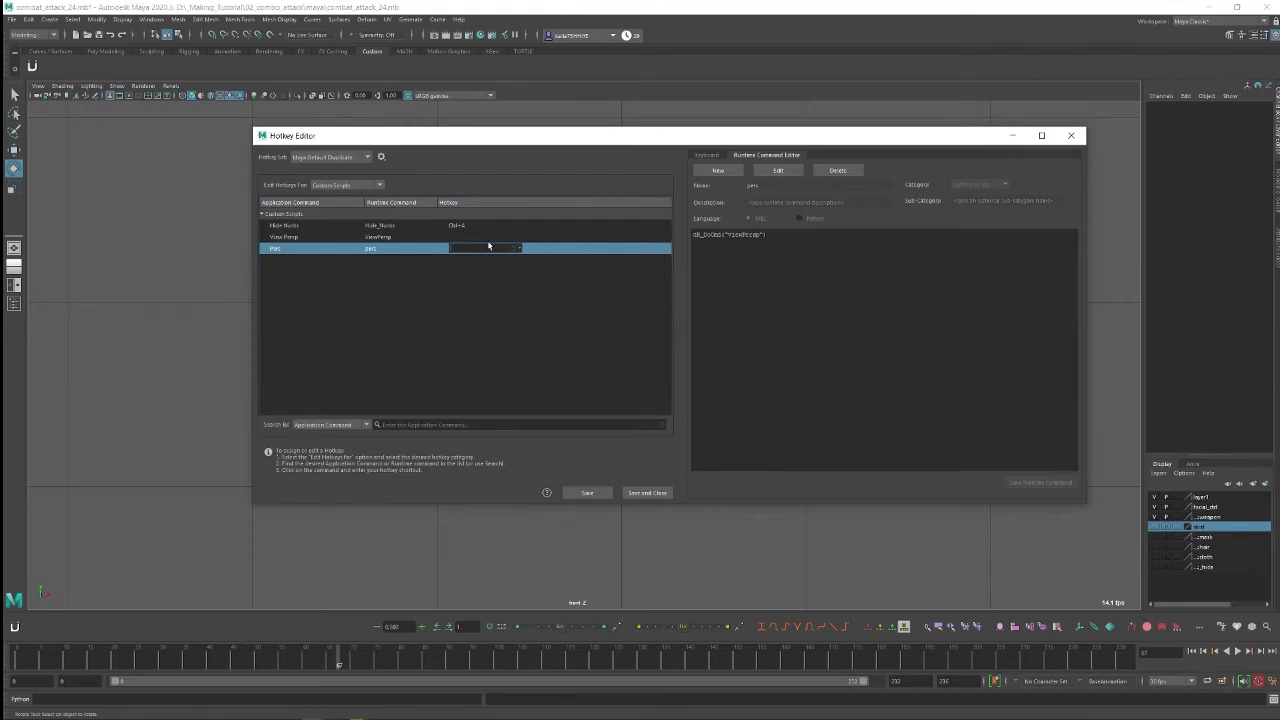
pyautogui.write('1')
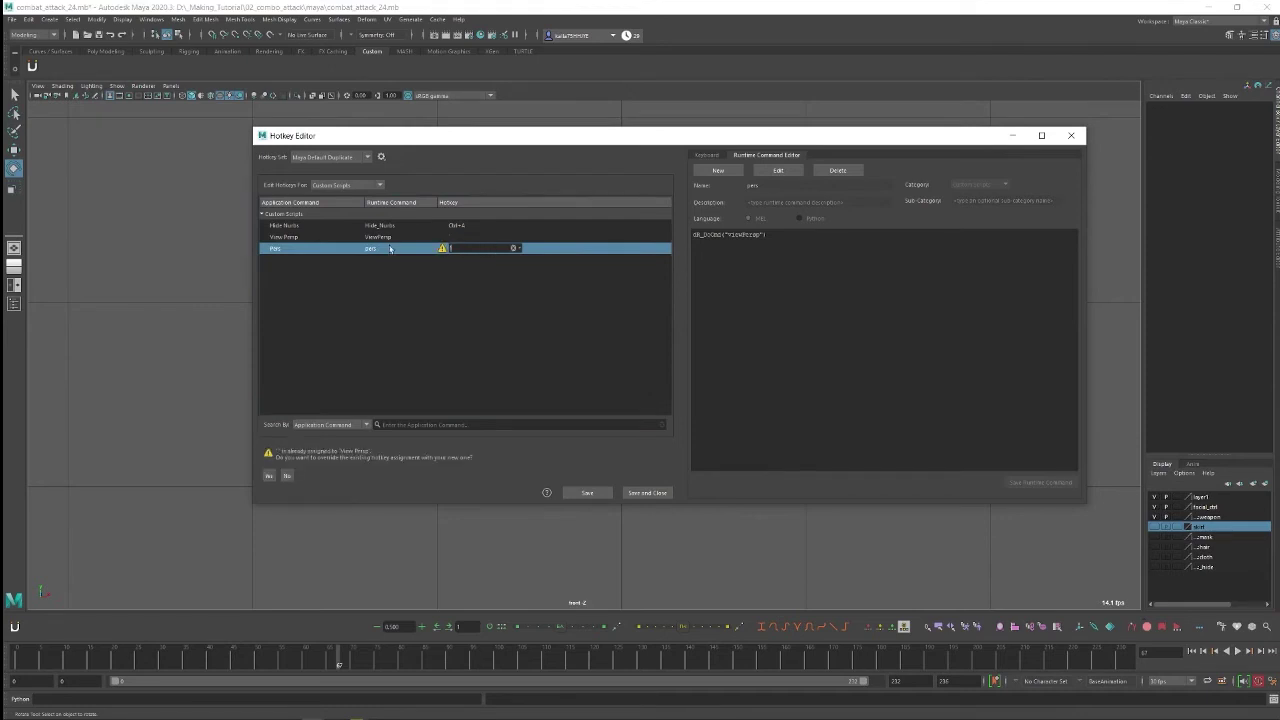
pyautogui.write('5')
pyautogui.click(513, 248)
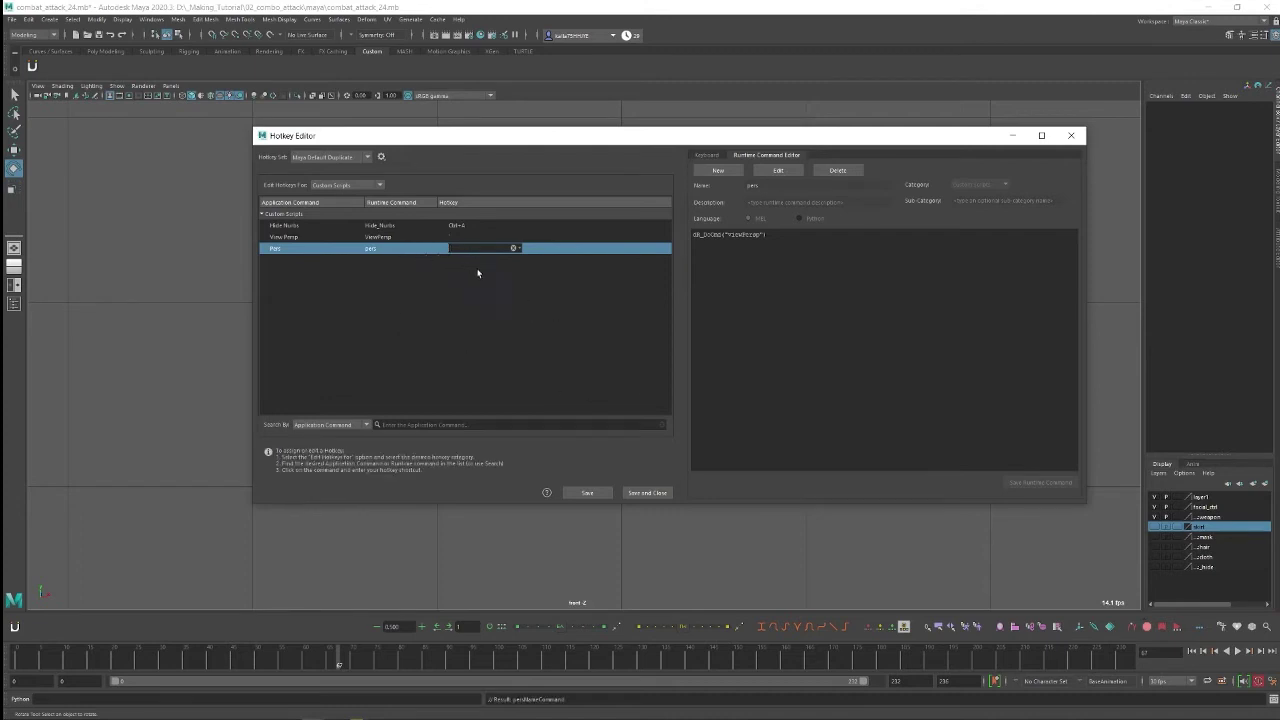
pyautogui.click(1072, 135)
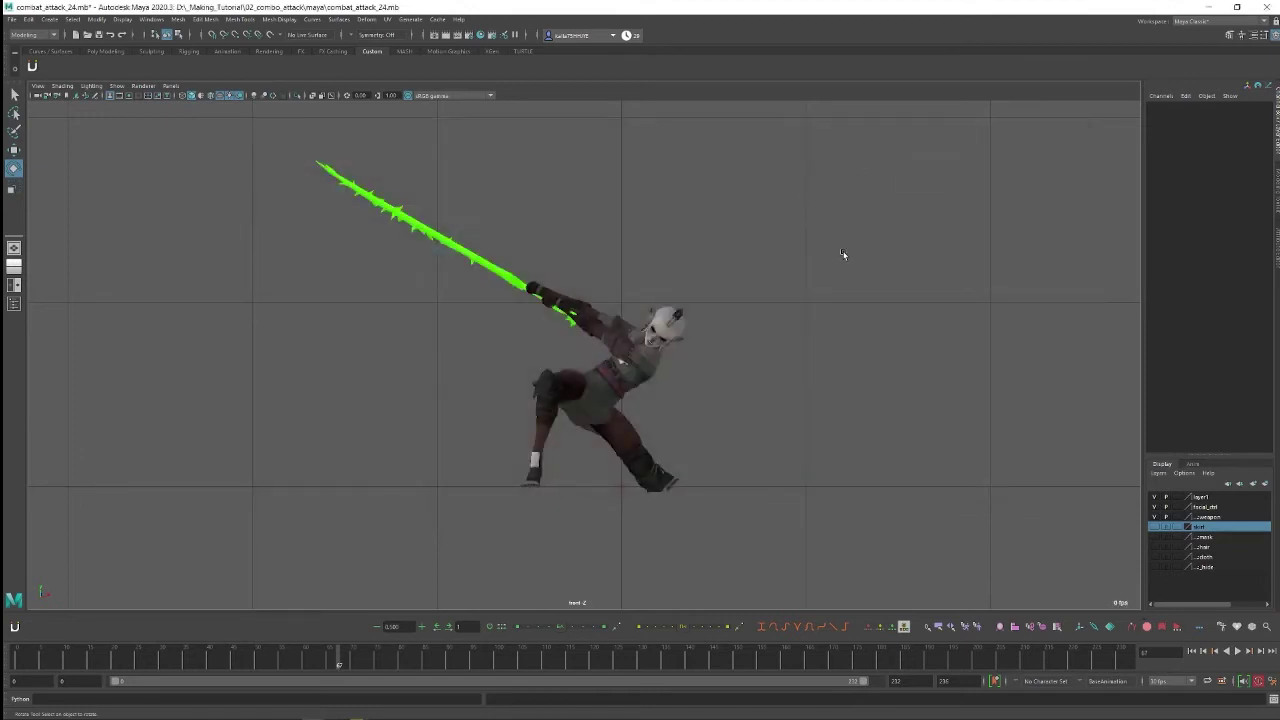
# Cycle through the orthographic views of the crouching pose with the view hotkeys, ending in the top view
pyautogui.press('2')
pyautogui.press('3')
pyautogui.press('4')
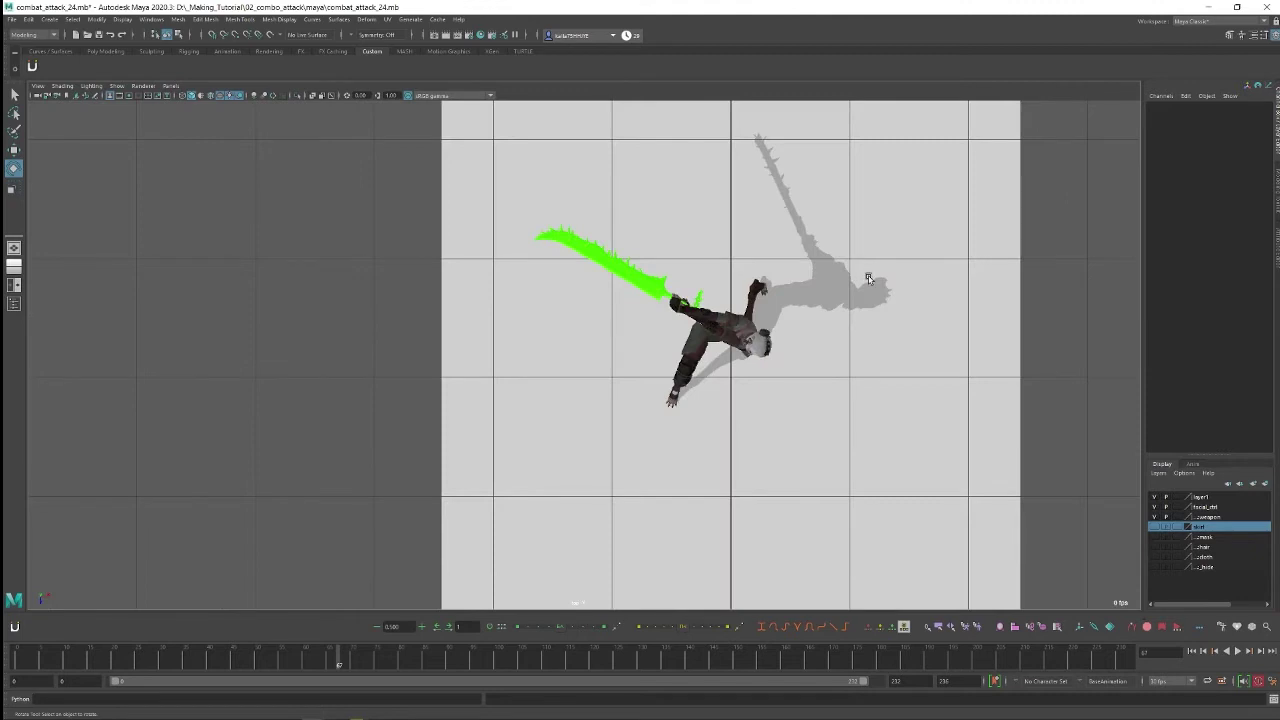
# Cycle repeatedly through the perspective and orthographic views of the crouching pose, finishing on the front view
pyautogui.press('5')
pyautogui.press('1')
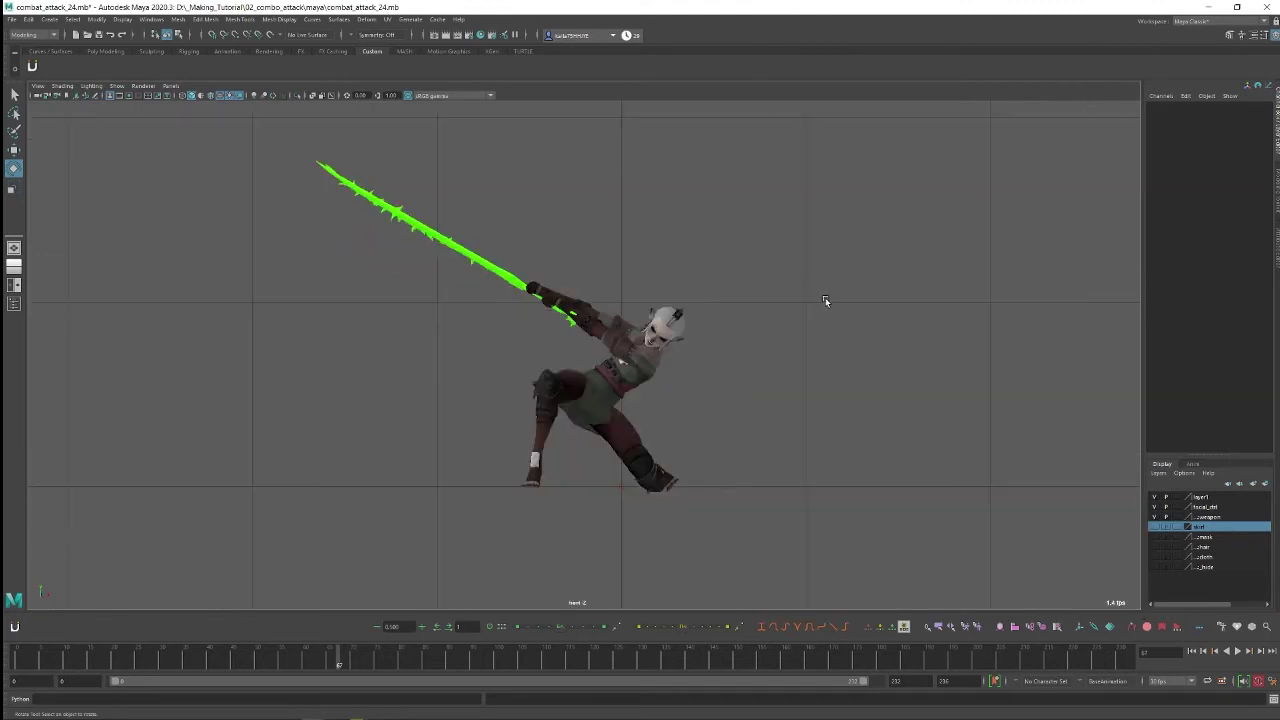
pyautogui.press('2')
pyautogui.press('3')
pyautogui.press('4')
pyautogui.press('1')
pyautogui.press('2')
pyautogui.press('3')
pyautogui.press('4')
pyautogui.press('1')
pyautogui.press('2')
pyautogui.press('1')
pyautogui.moveTo(767, 266)
pyautogui.keyDown('alt'); pyautogui.mouseDown(button='middle')
pyautogui.moveTo(737, 231)
pyautogui.moveTo(776, 263)
pyautogui.mouseUp(button='middle'); pyautogui.keyUp('alt')
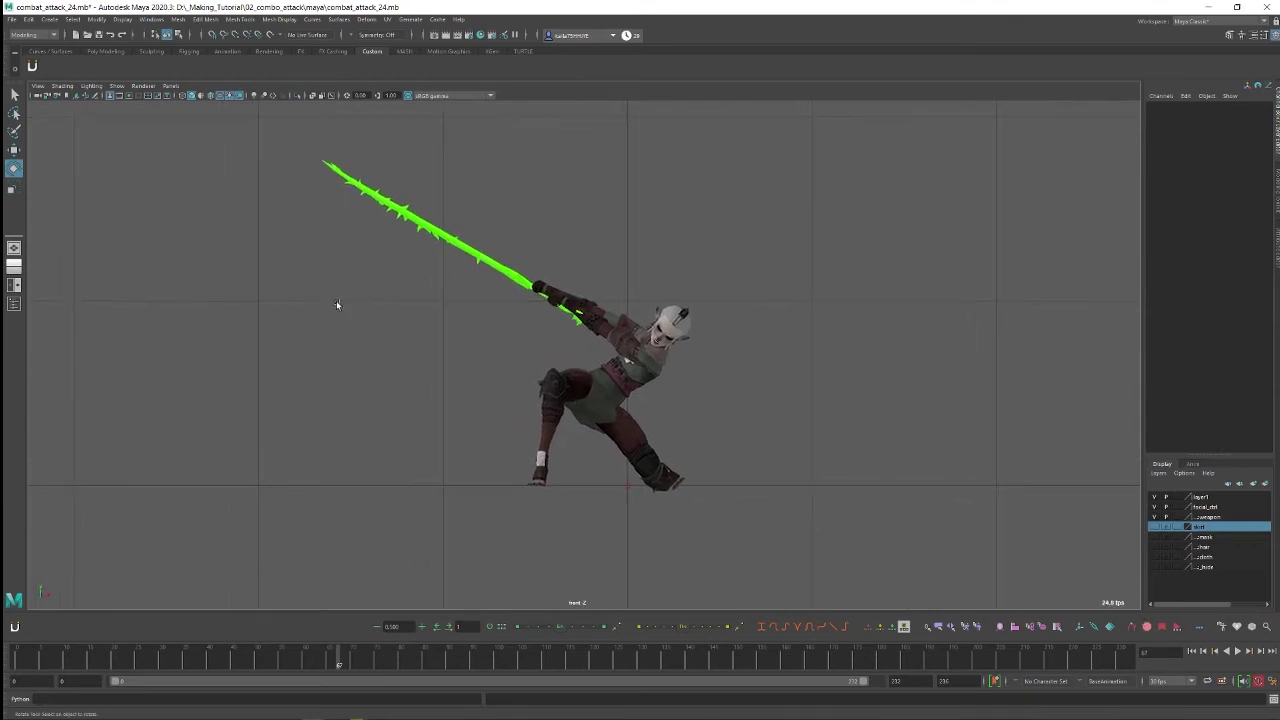
pyautogui.keyDown('alt'); pyautogui.moveTo(686, 200); pyautogui.dragTo(668, 200); pyautogui.keyUp('alt')
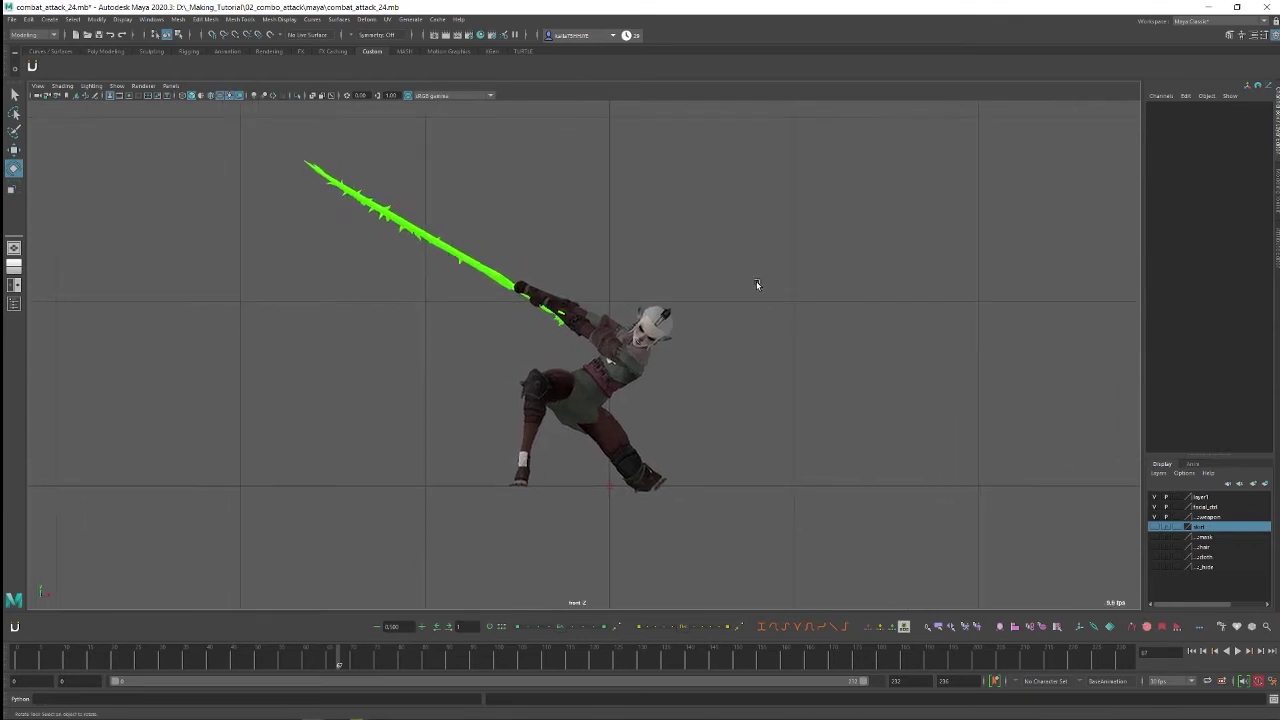
pyautogui.keyDown('alt'); pyautogui.moveTo(737, 283); pyautogui.dragTo(760, 277, button='middle'); pyautogui.keyUp('alt')
# Toggle the rig's control curves on in the front view and check the NURBS Curves entry among the viewport's display options
pyautogui.hotkey('alt', '1')
pyautogui.hotkey('alt', '1')
pyautogui.hotkey('ctrl', '1')
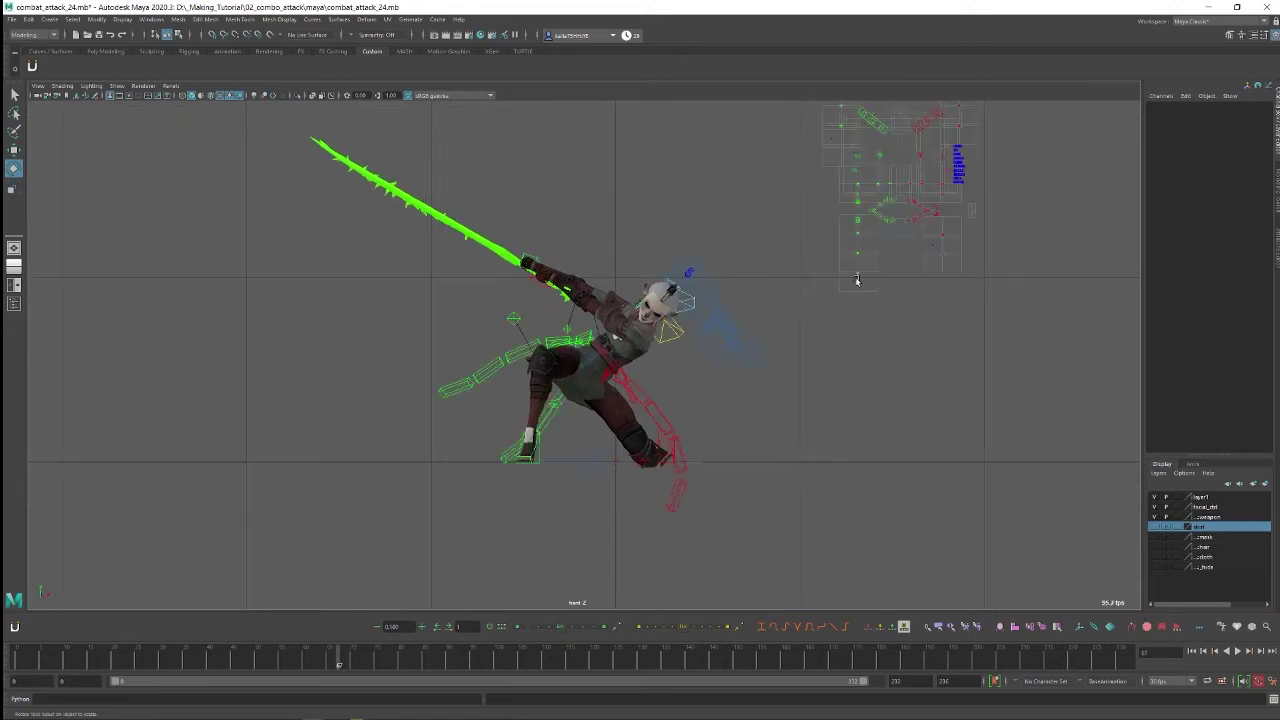
pyautogui.click(117, 86)
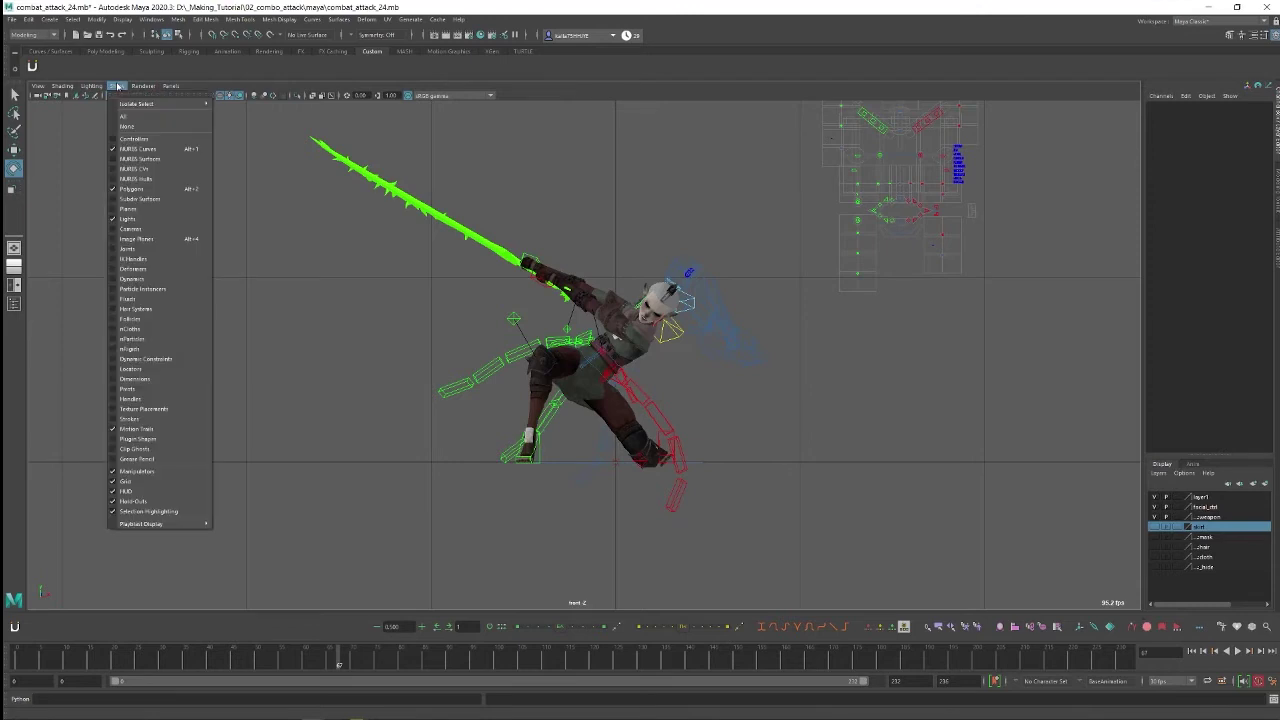
pyautogui.click(590, 218)
pyautogui.click(119, 87)
pyautogui.click(116, 13)
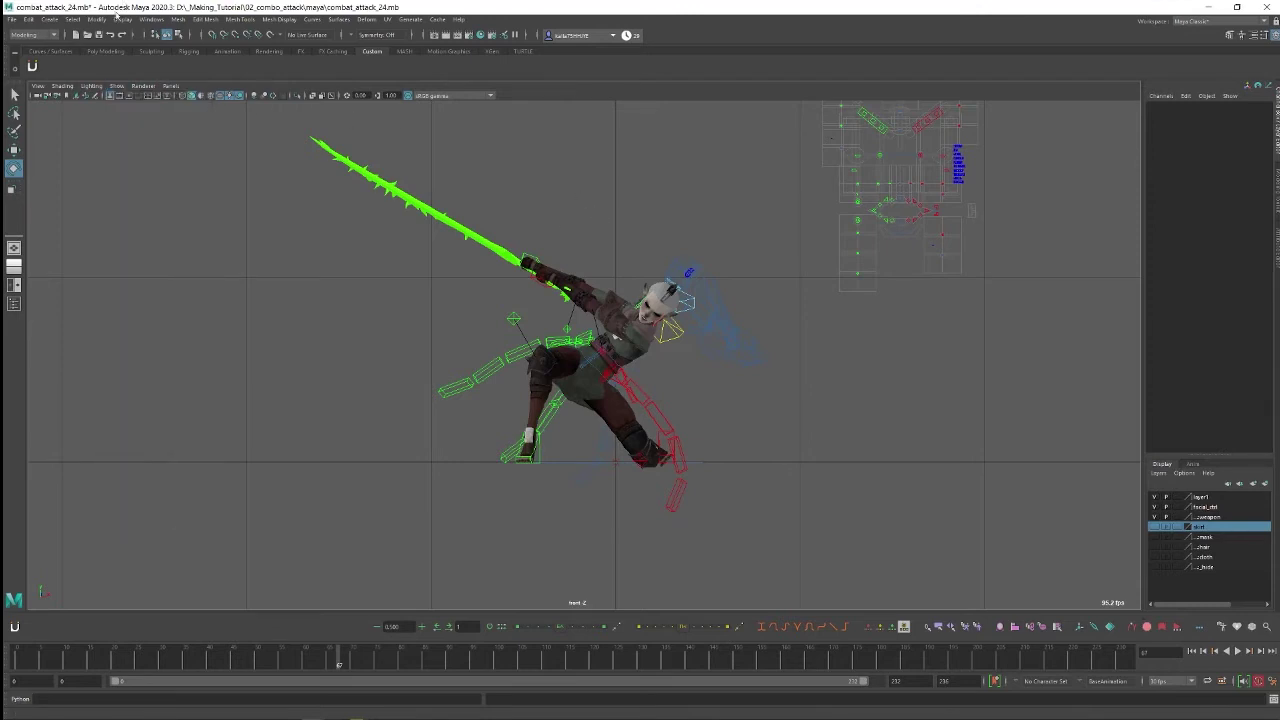
# Open the Hotkey Editor and list the commands in the Custom Scripts category
pyautogui.click(122, 19)
pyautogui.moveTo(151, 19)
pyautogui.moveTo(230, 115)
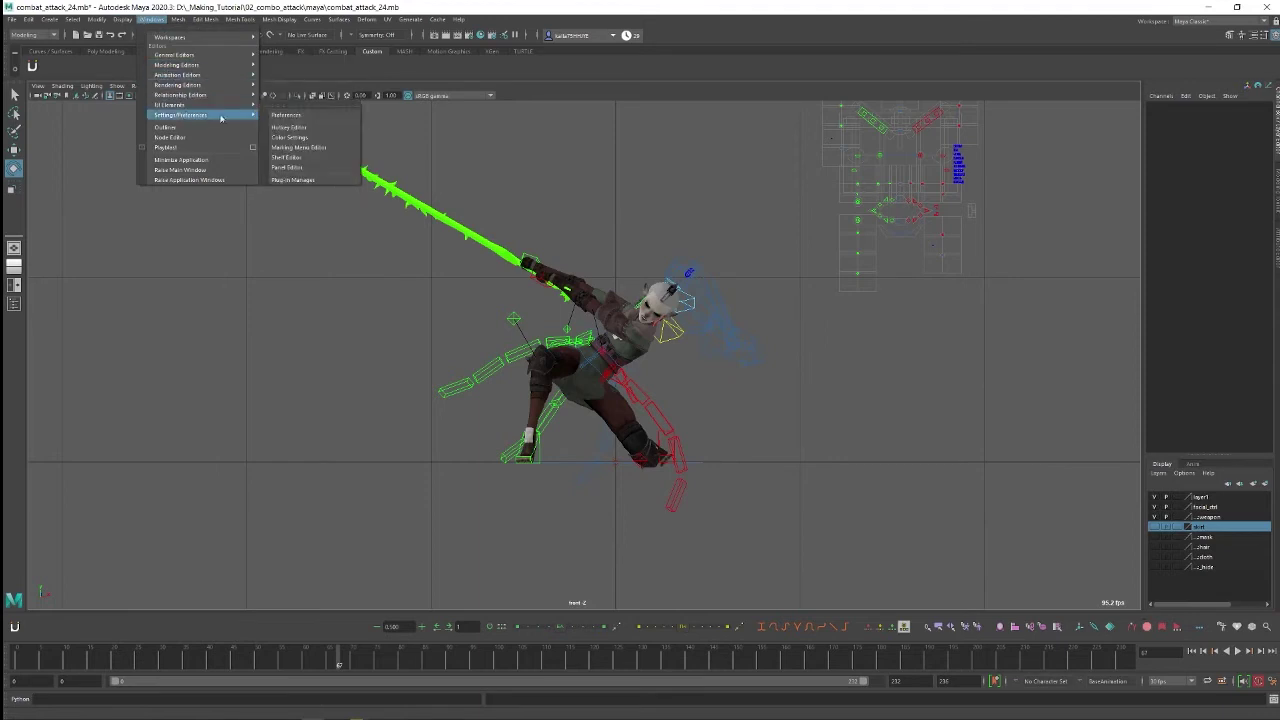
pyautogui.click(290, 127)
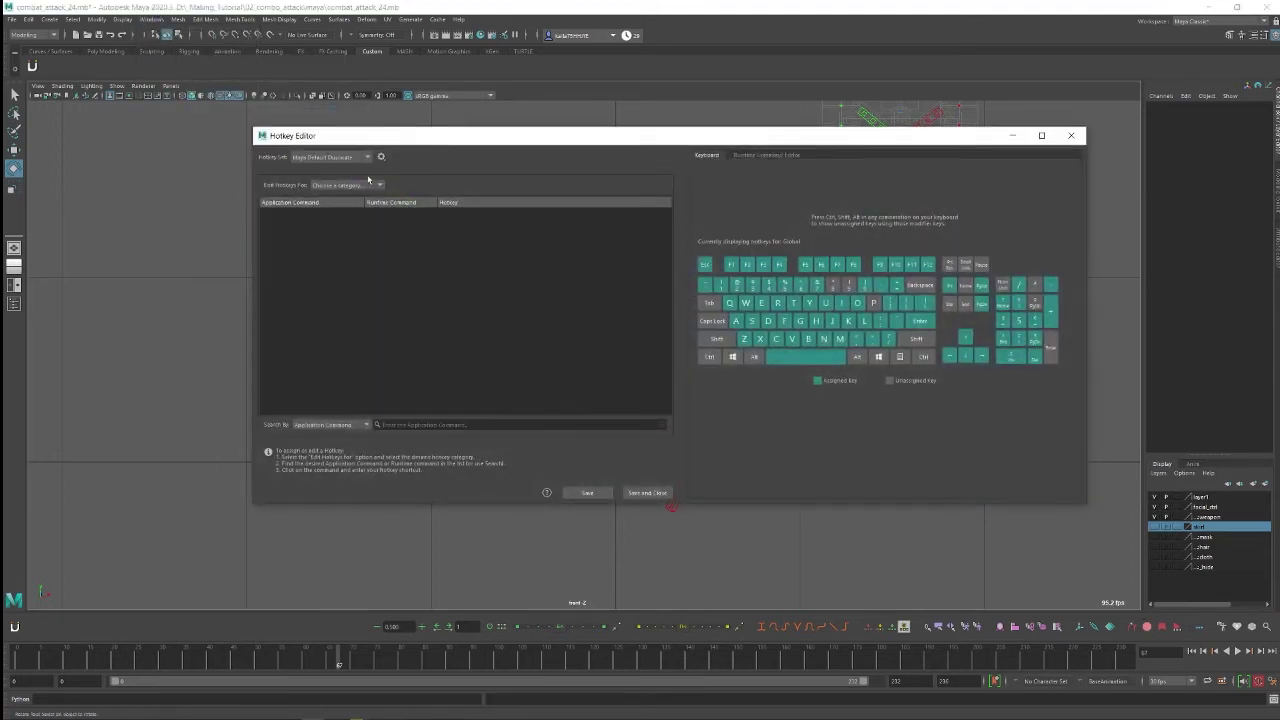
pyautogui.click(366, 186)
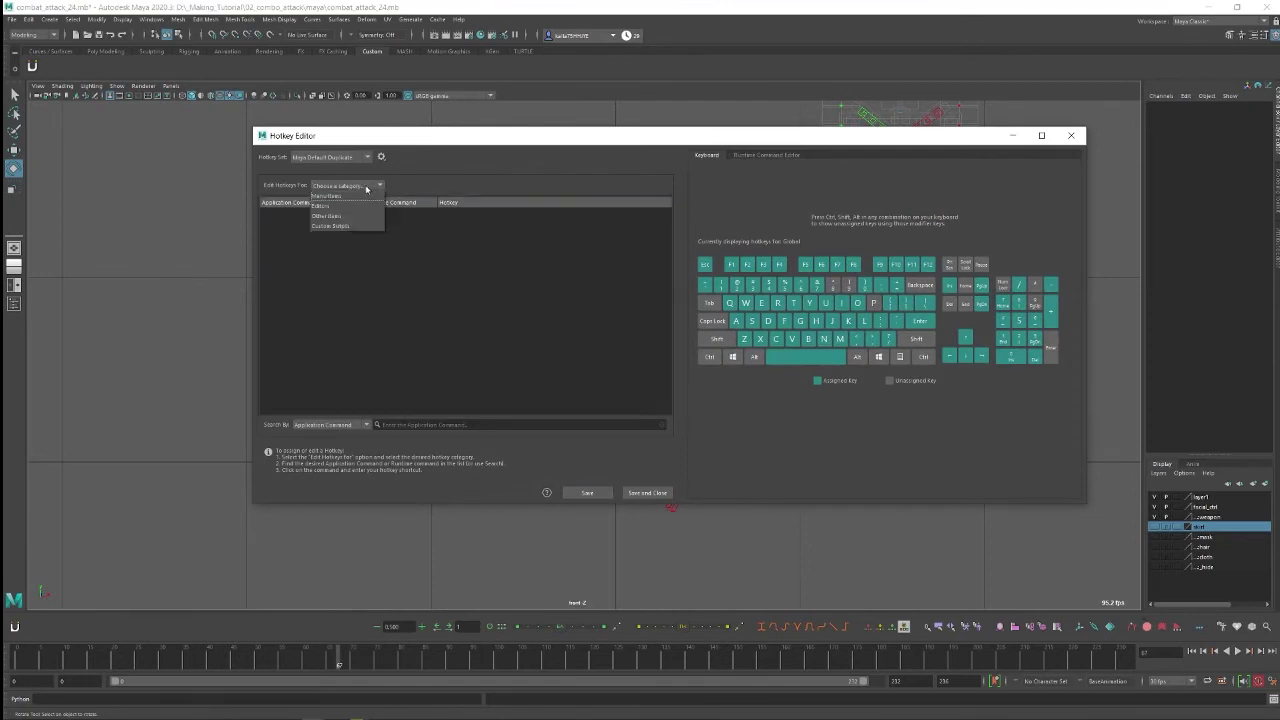
pyautogui.click(340, 226)
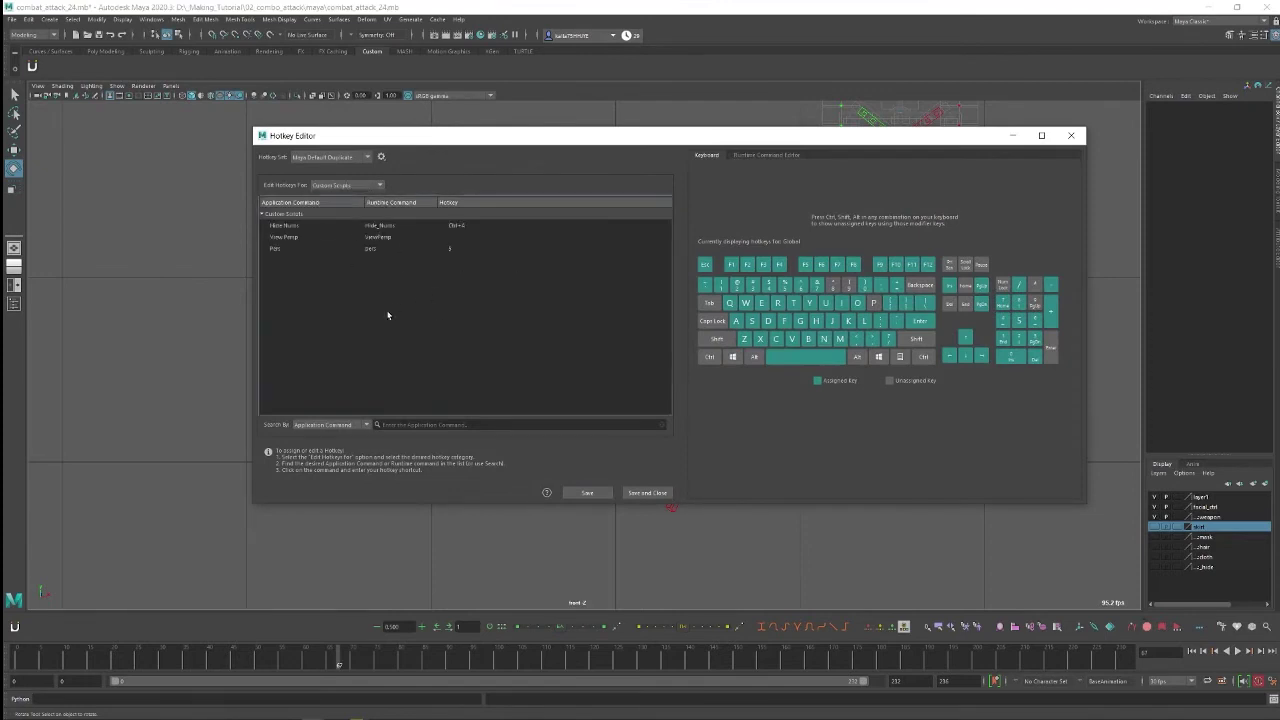
# Show the Hide Nurbs command's script in the Runtime Command Editor and highlight its entire code
pyautogui.click(329, 226)
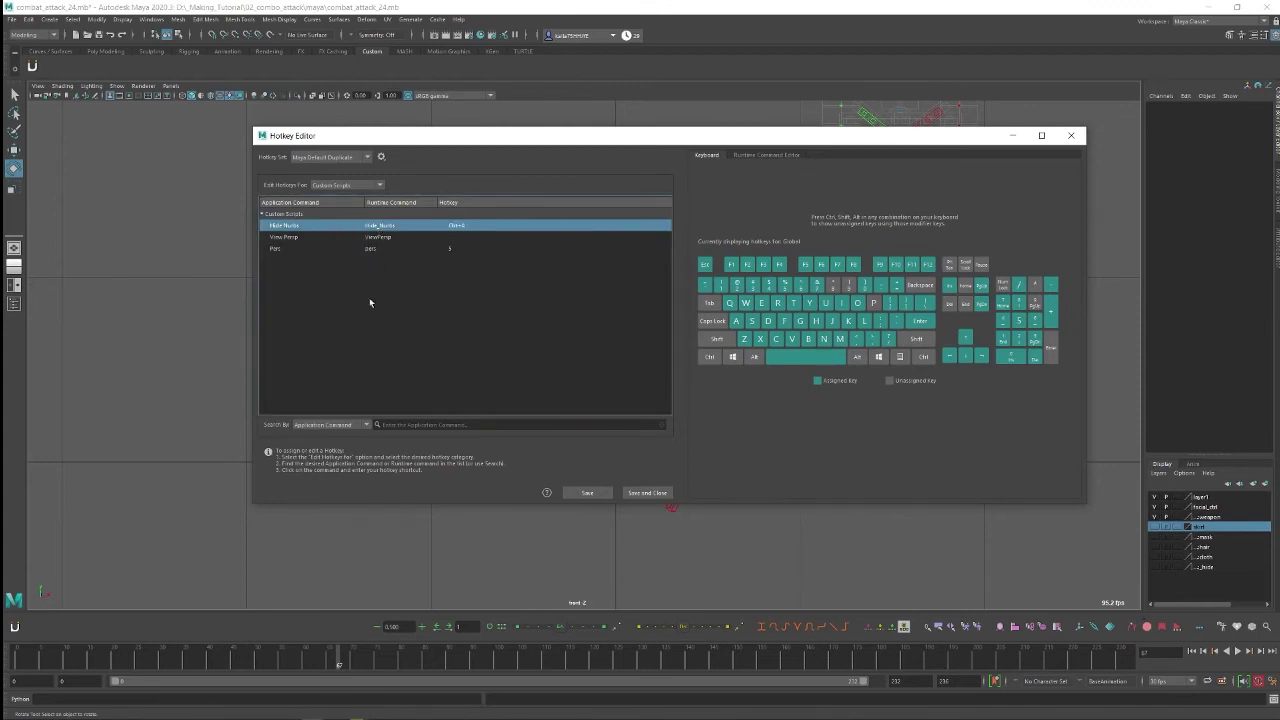
pyautogui.click(766, 155)
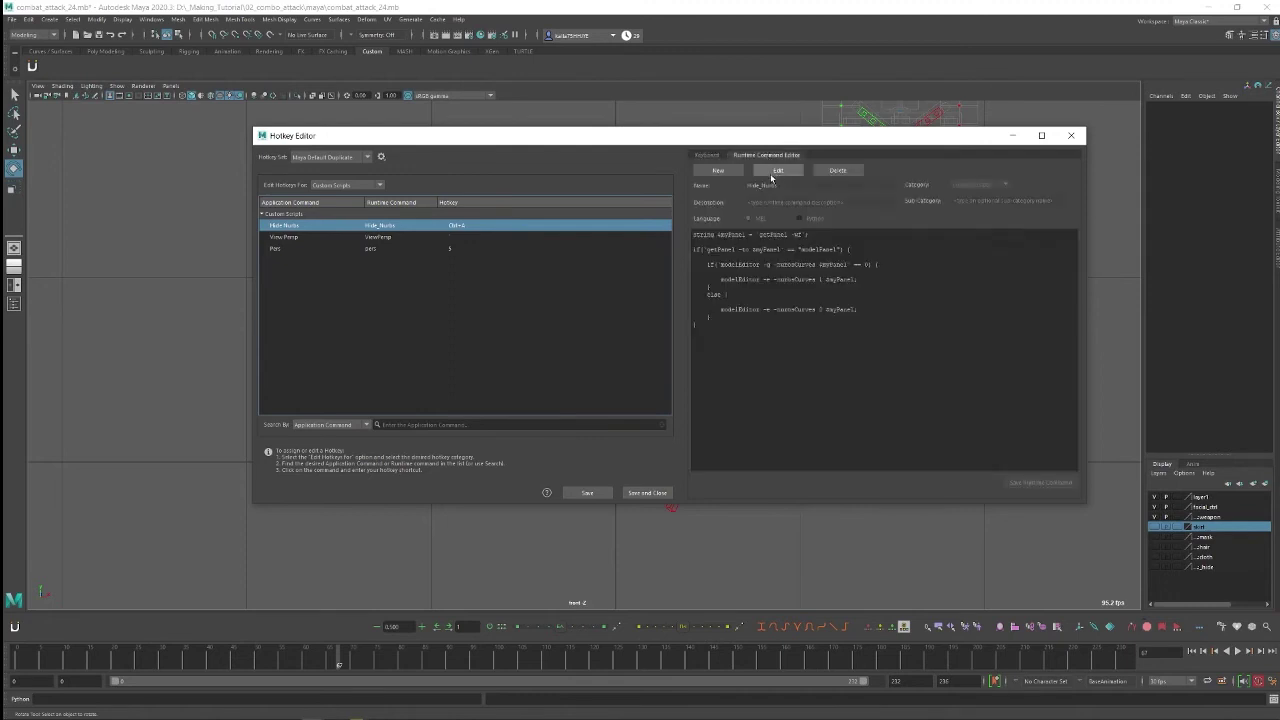
pyautogui.hotkey('ctrl', 'a')
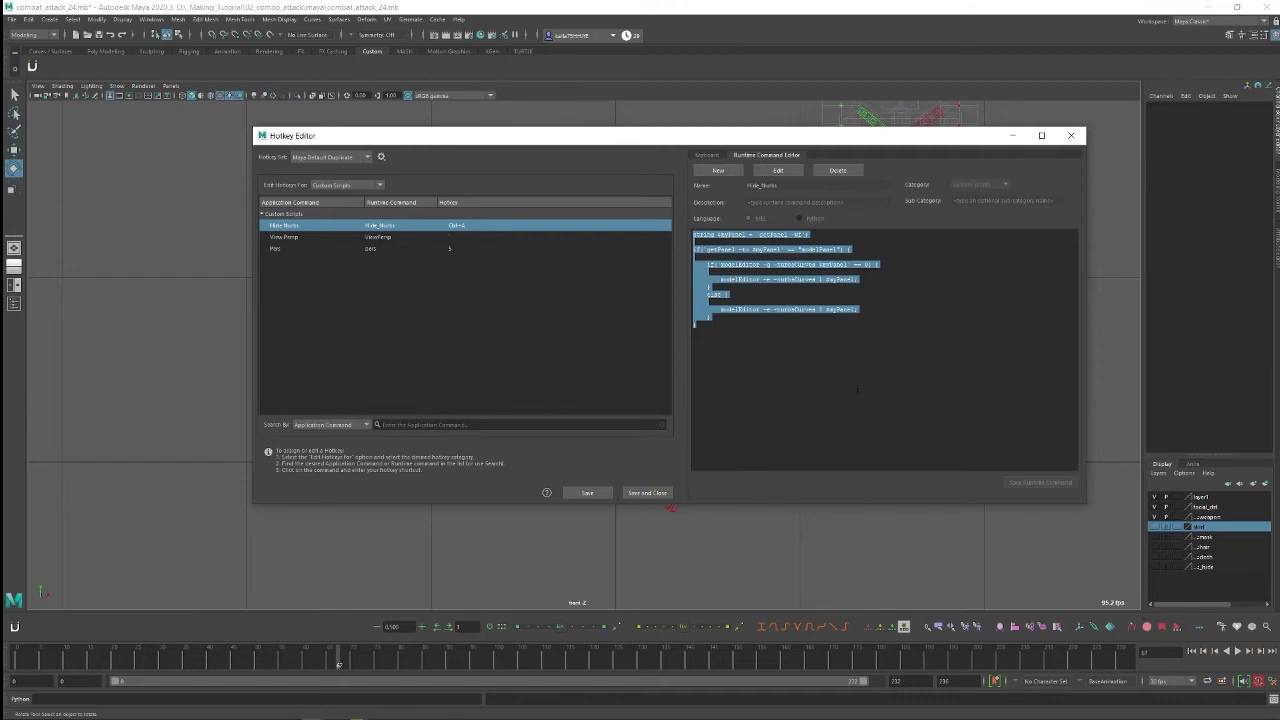
pyautogui.click(780, 375)
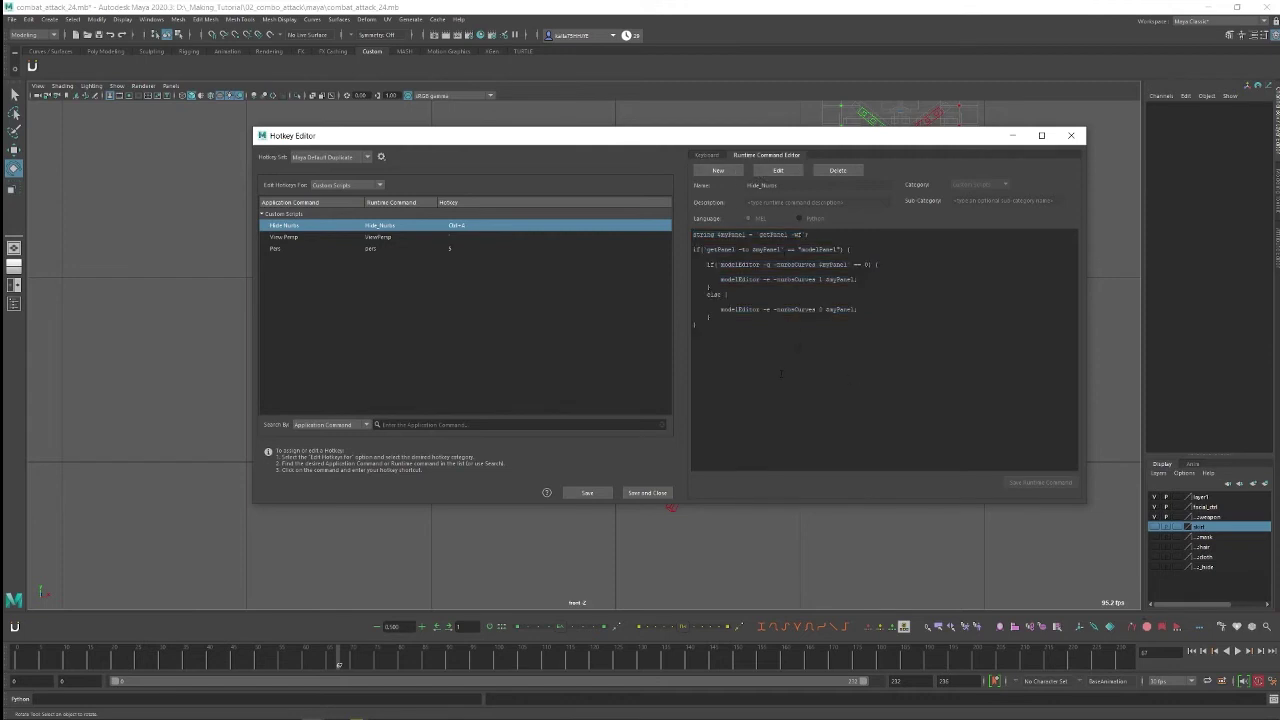
# Create and save a MEL runtime command named "toggle_ctrl" under Custom Scripts, using the script that toggles NURBS curves
pyautogui.click(718, 170)
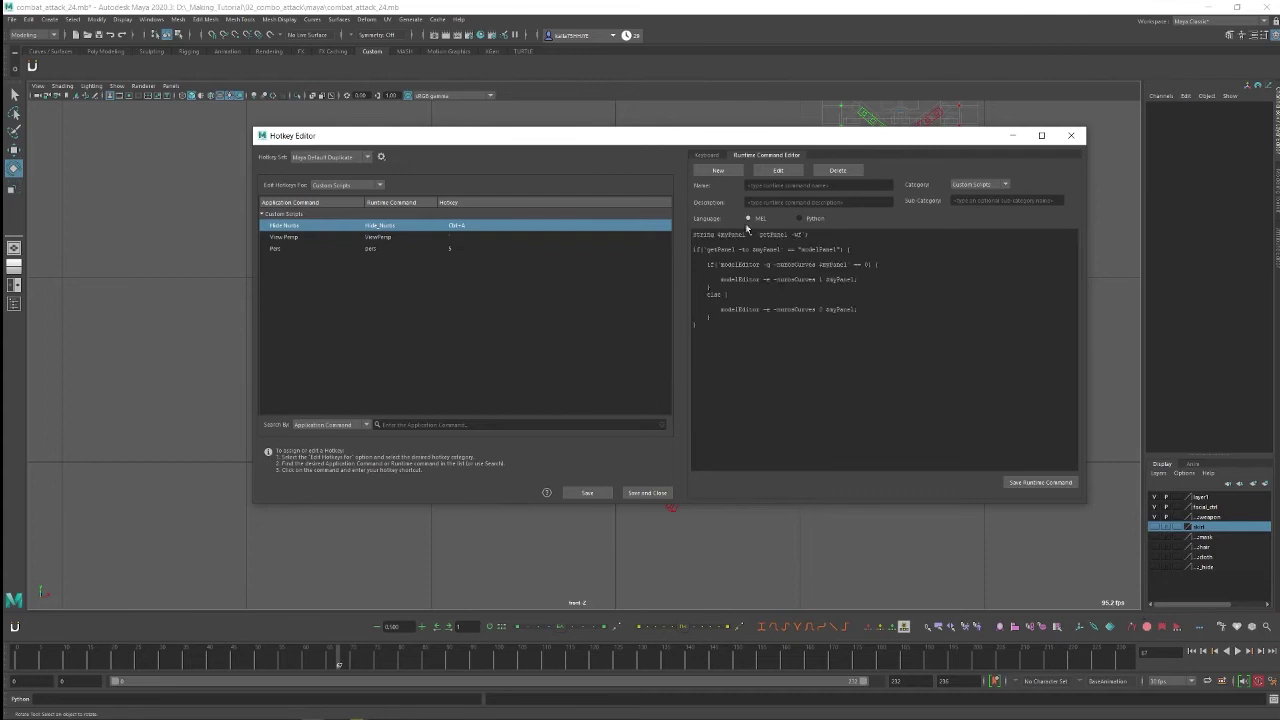
pyautogui.moveTo(812, 333); pyautogui.dragTo(693, 234)
pyautogui.click(818, 348)
pyautogui.moveTo(810, 335); pyautogui.dragTo(693, 234)
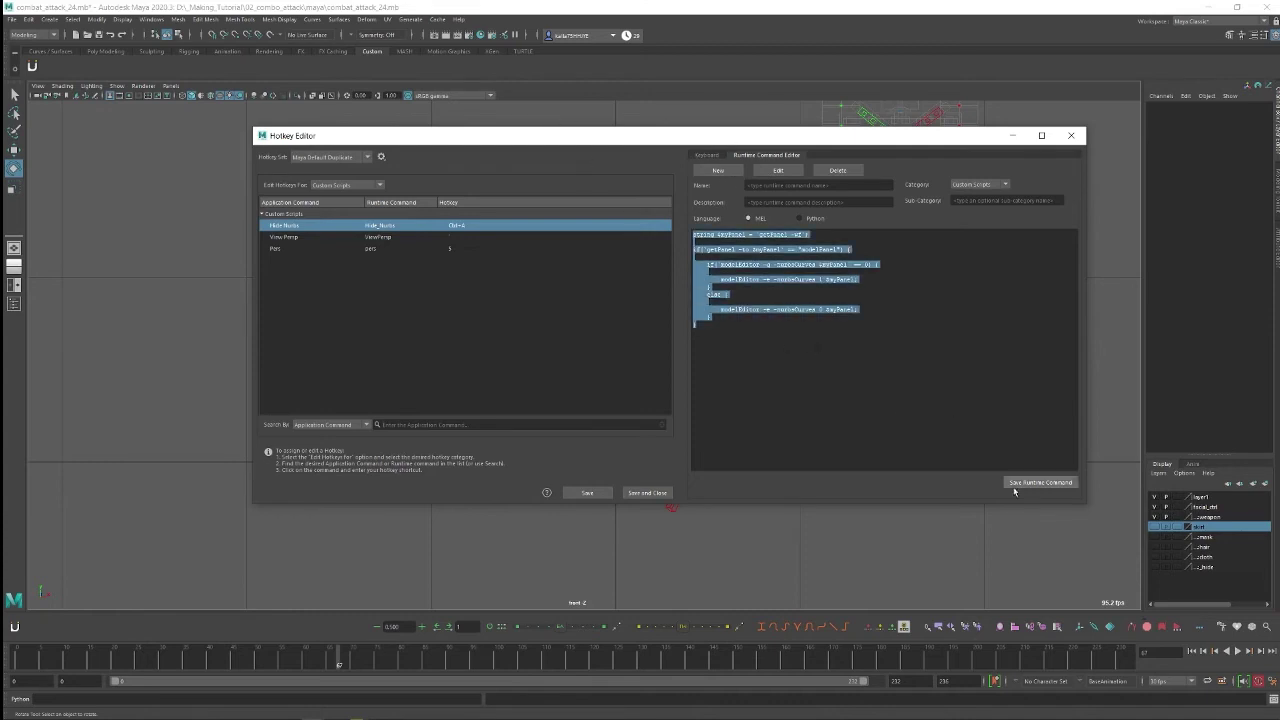
pyautogui.click(760, 185)
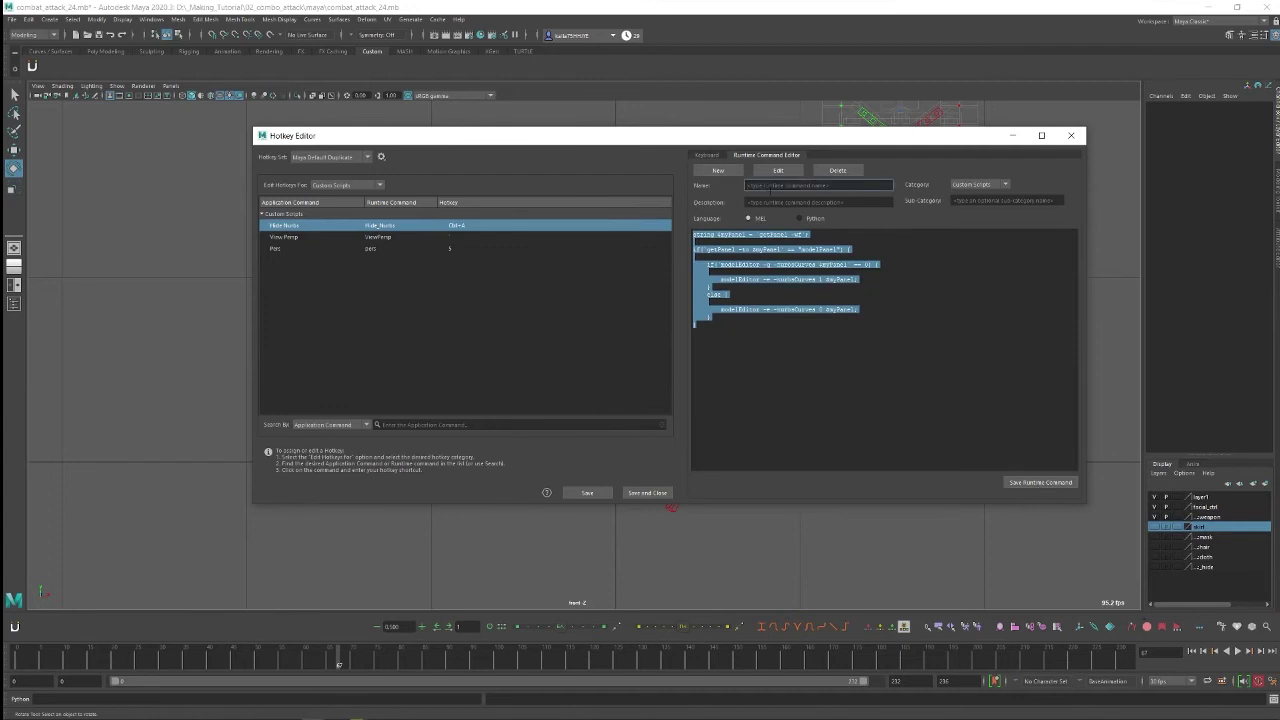
pyautogui.write('toggle_ctrl')
pyautogui.click(1040, 482)
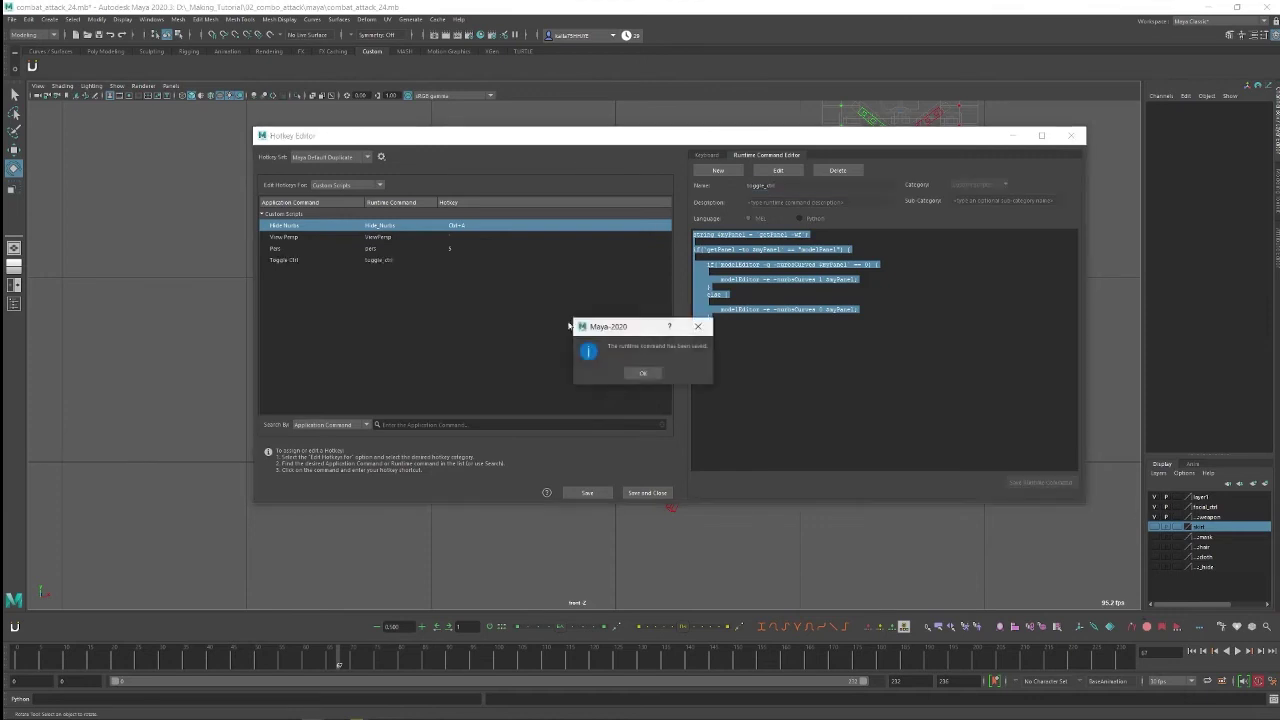
pyautogui.click(645, 373)
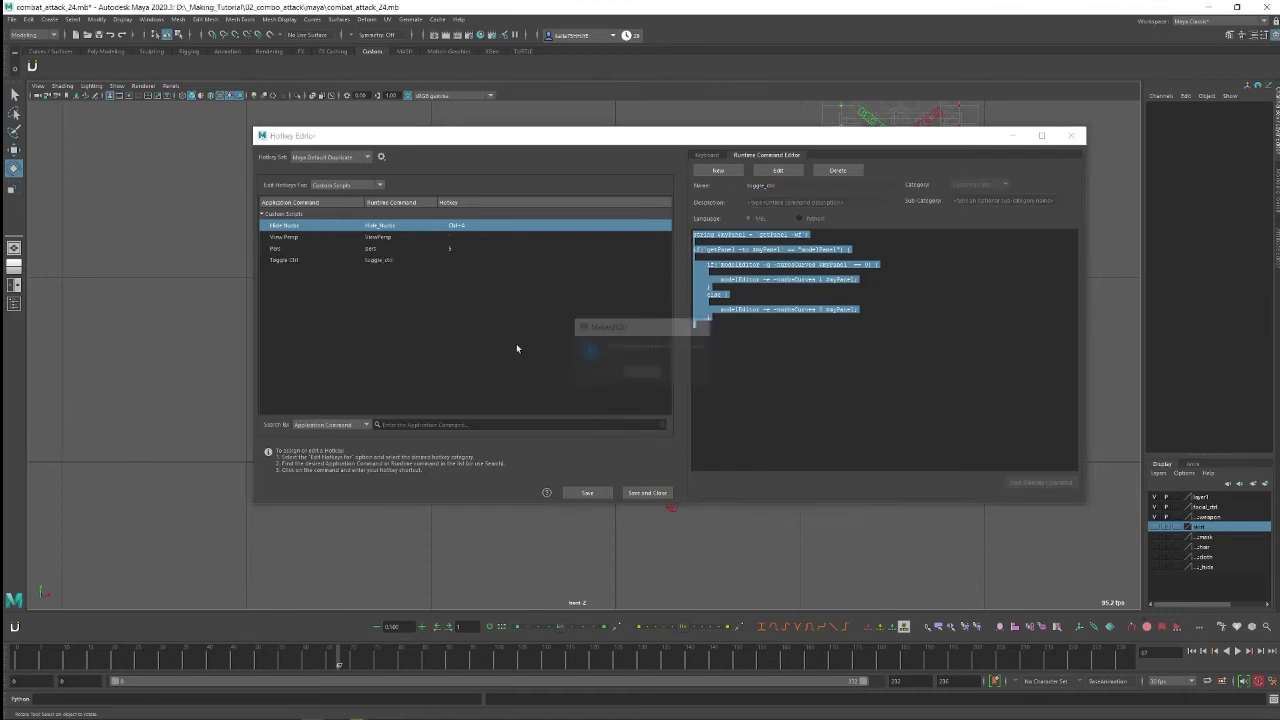
# Inspect the hotkey entries of Toggle Ctrl and Hide Nurbs without changing them, and close the Hotkey Editor
pyautogui.click(302, 261)
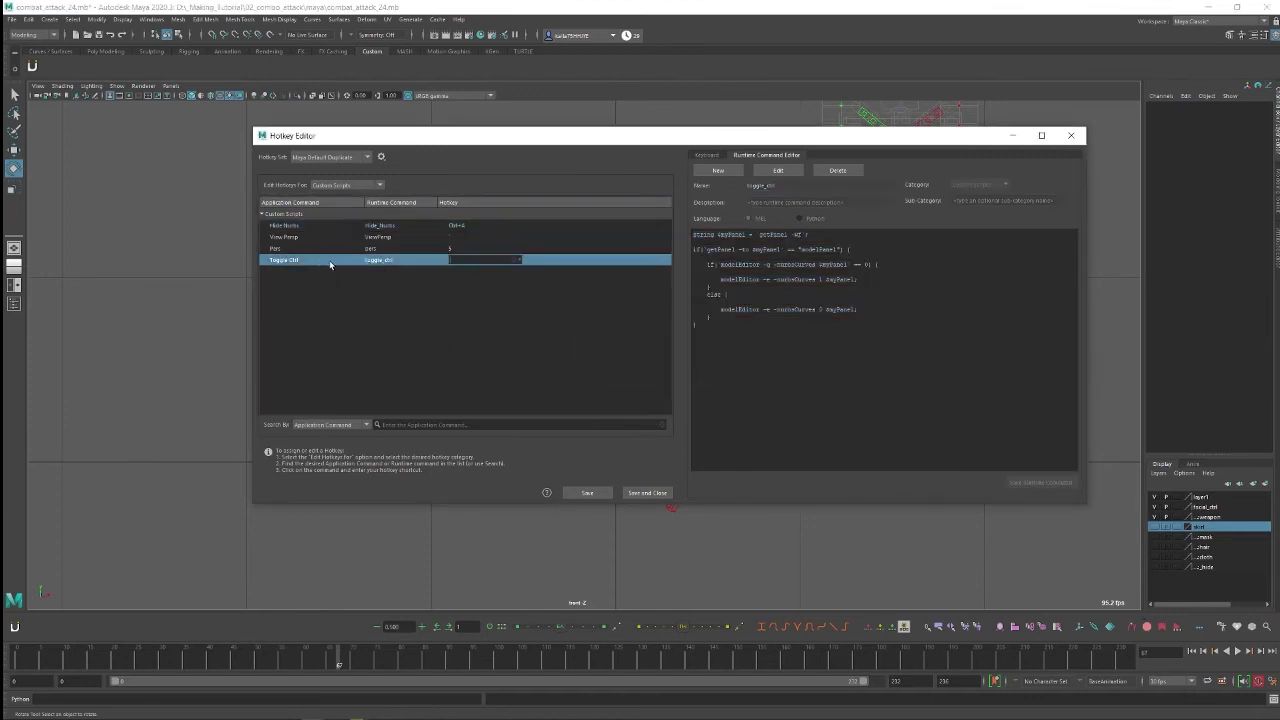
pyautogui.click(452, 308)
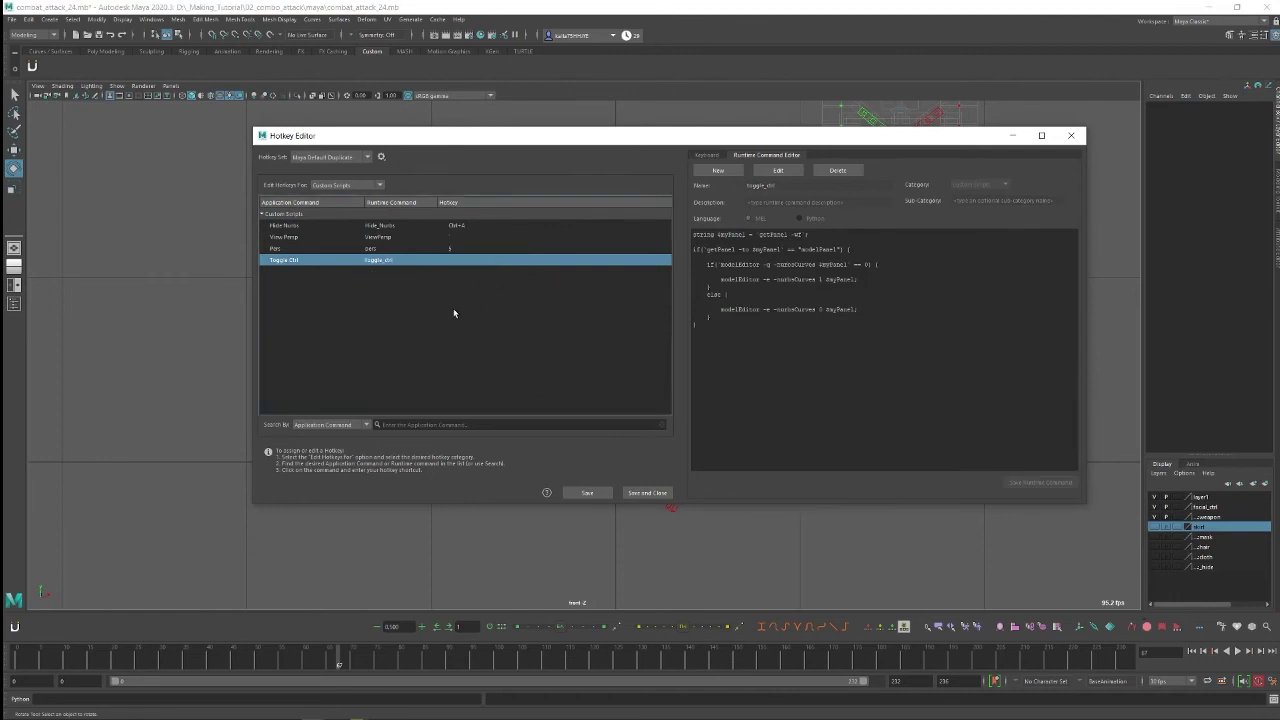
pyautogui.click(330, 227)
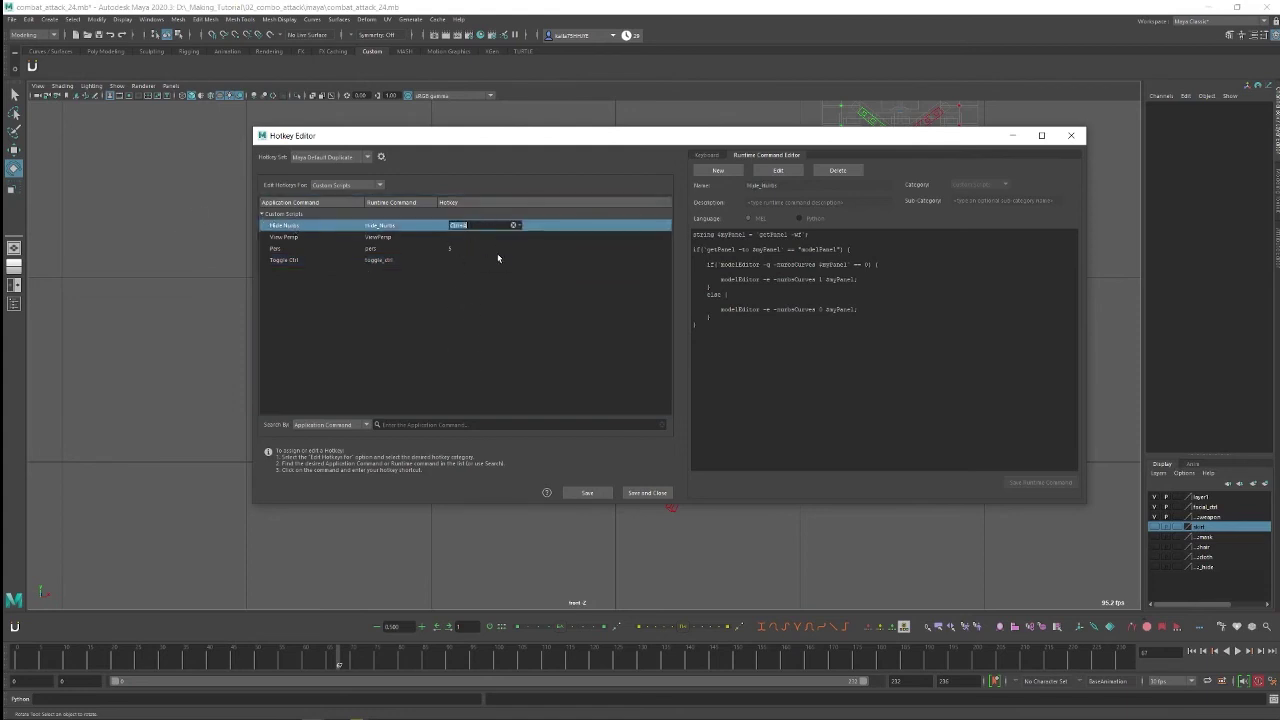
pyautogui.click(516, 337)
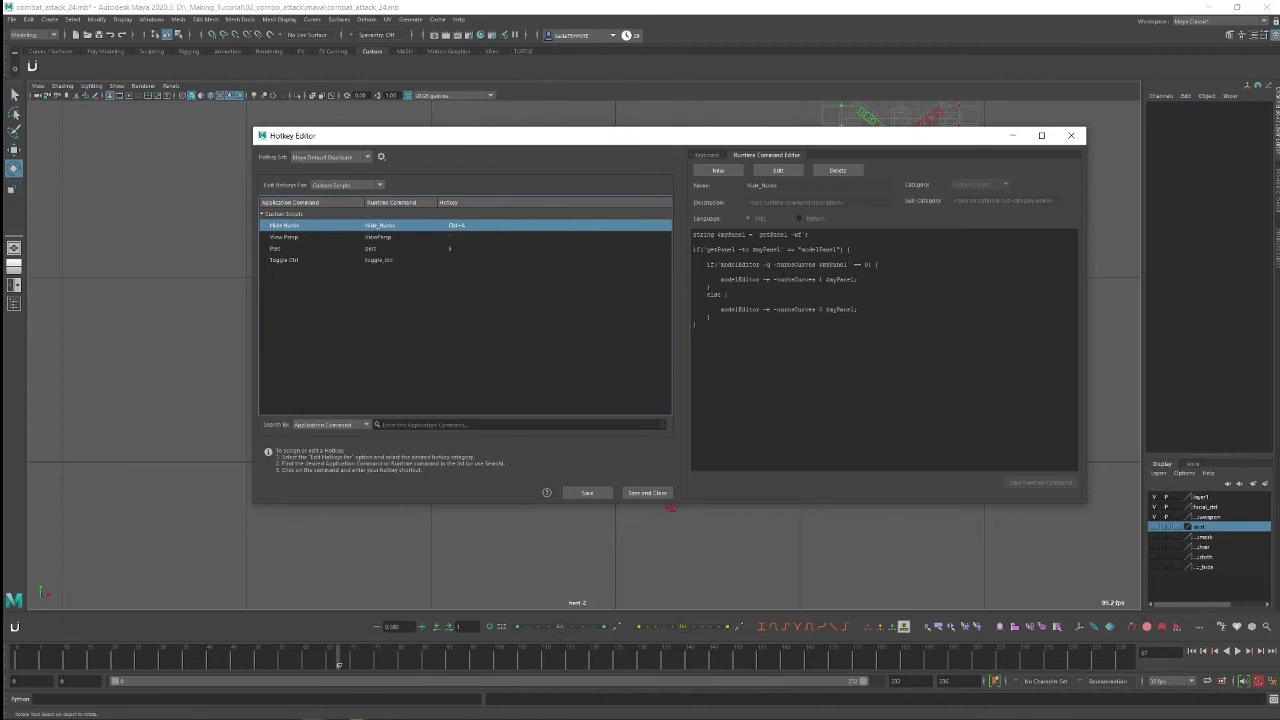
pyautogui.click(1071, 135)
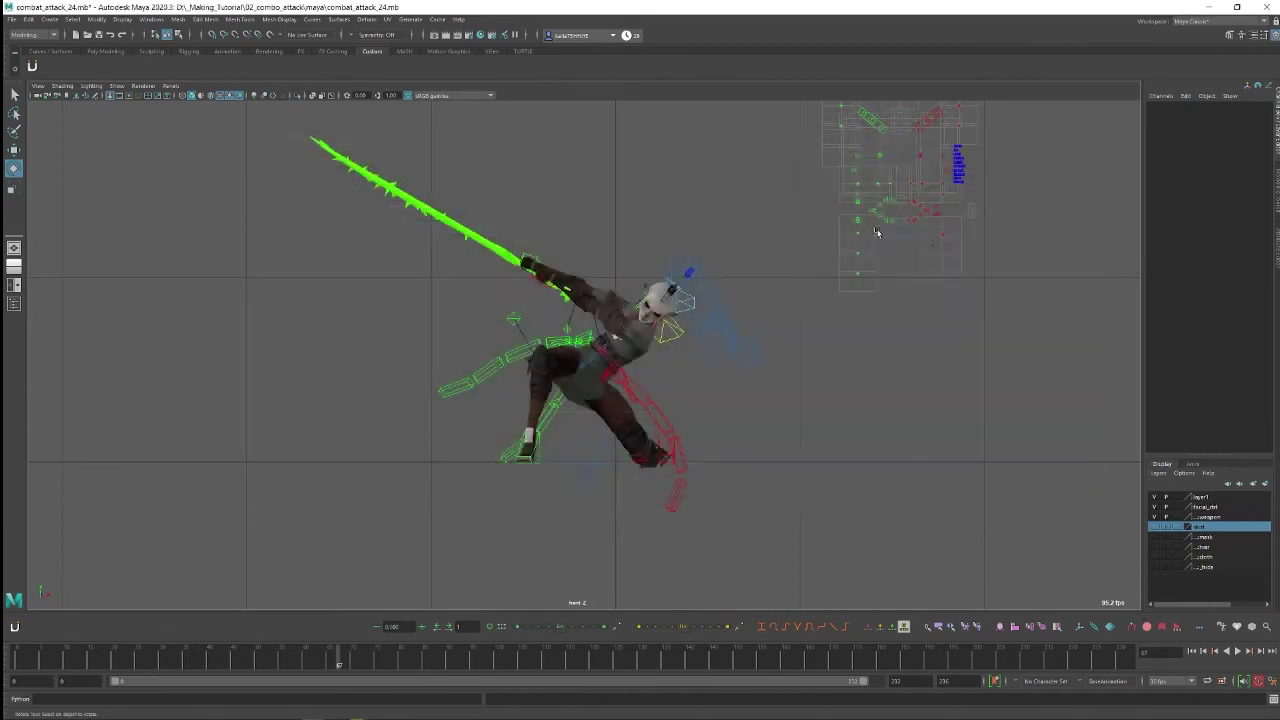
# Toggle the rig's control curves on and off repeatedly in the front view, leaving them hidden
pyautogui.keyDown('alt'); pyautogui.moveTo(859, 245); pyautogui.dragTo(841, 246, button='middle'); pyautogui.keyUp('alt')
pyautogui.keyDown('alt'); pyautogui.moveTo(757, 334); pyautogui.dragTo(780, 311, button='middle'); pyautogui.keyUp('alt')
pyautogui.hotkey('alt', '1')
pyautogui.hotkey('alt', '1')
pyautogui.hotkey('alt', '1')
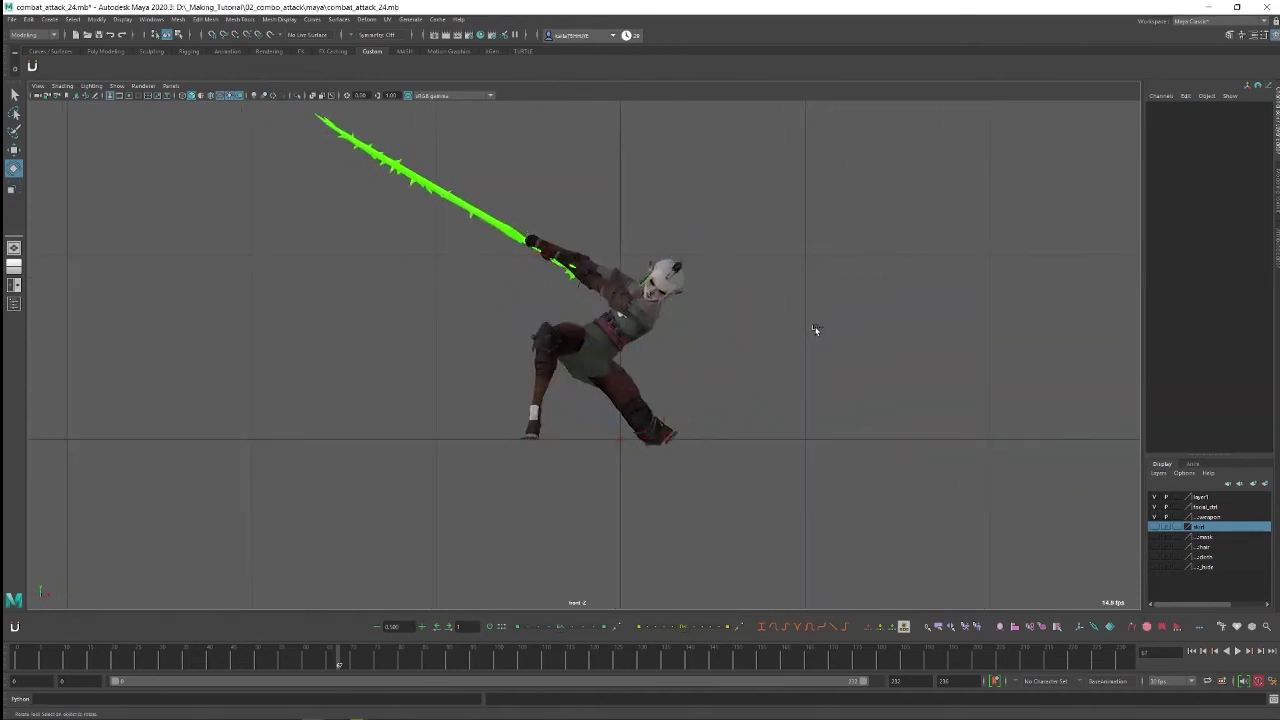
pyautogui.hotkey('alt', '1')
pyautogui.hotkey('alt', '1')
pyautogui.hotkey('alt', '1')
pyautogui.hotkey('alt', '1')
pyautogui.hotkey('alt', '1')
pyautogui.hotkey('alt', '1')
pyautogui.hotkey('alt', 'h')
pyautogui.hotkey('alt', 'h')
pyautogui.hotkey('alt', 'h')
pyautogui.keyDown('alt'); pyautogui.moveTo(817, 331); pyautogui.dragTo(840, 345, button='middle'); pyautogui.keyUp('alt')
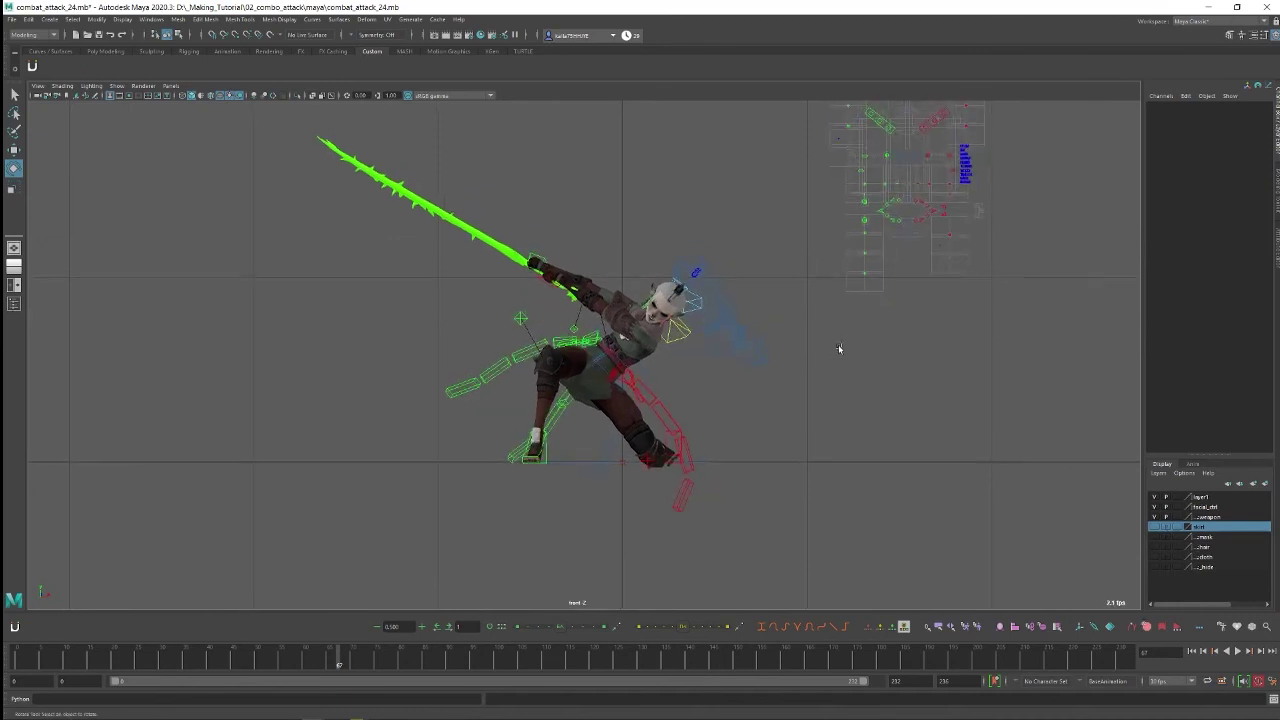
pyautogui.hotkey('alt', 'h')
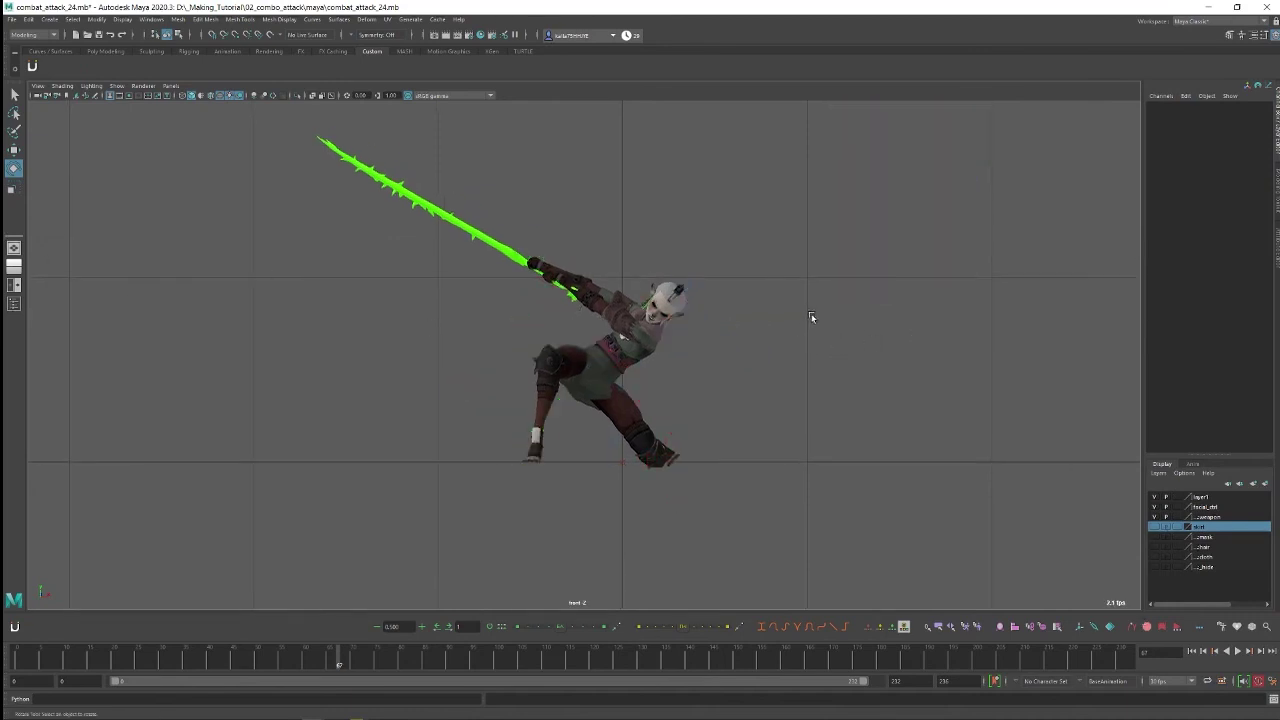
# Go to frame 141, switch to the perspective view and play the attack animation, stopping at frame 170
pyautogui.keyDown('alt'); pyautogui.moveTo(756, 308); pyautogui.dragTo(734, 275, button='middle'); pyautogui.keyUp('alt')
pyautogui.moveTo(339, 661); pyautogui.dragTo(692, 661)
pyautogui.keyDown('alt'); pyautogui.moveTo(812, 384); pyautogui.dragTo(789, 355, button='right'); pyautogui.keyUp('alt')
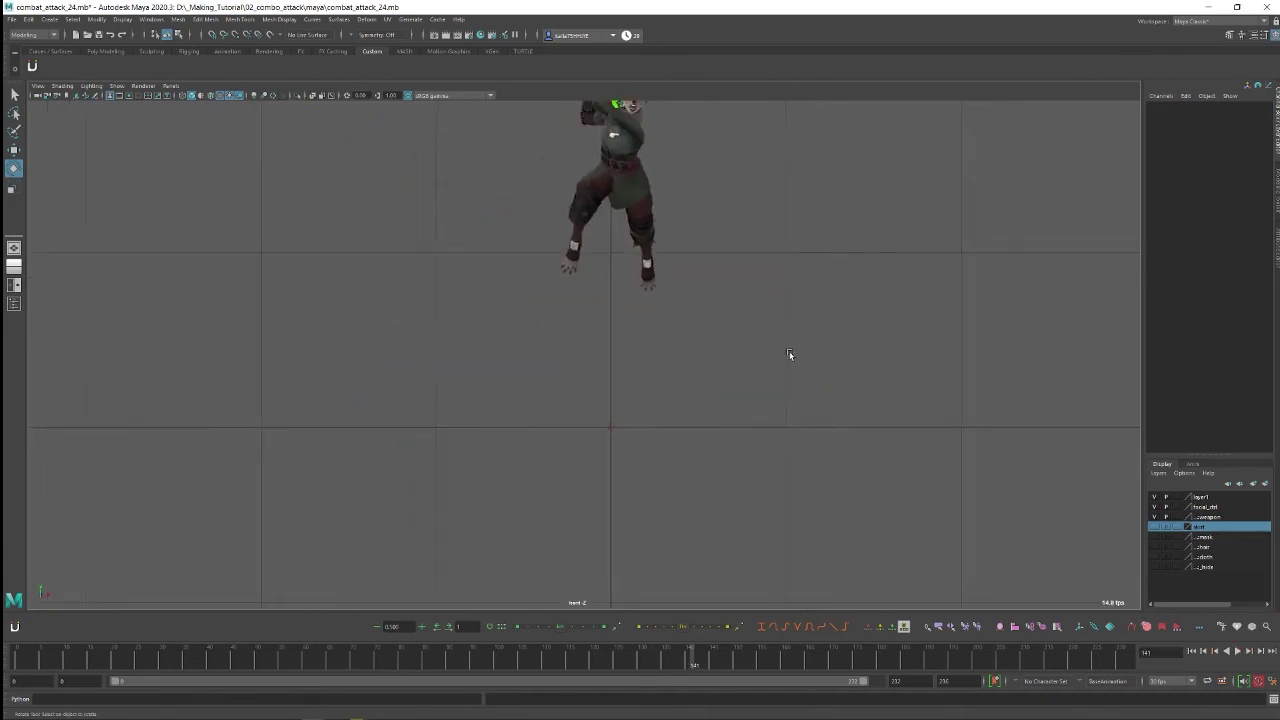
pyautogui.click(14, 247)
pyautogui.keyDown('alt'); pyautogui.moveTo(823, 277); pyautogui.dragTo(817, 300); pyautogui.keyUp('alt')
pyautogui.hotkey('alt', 'v')
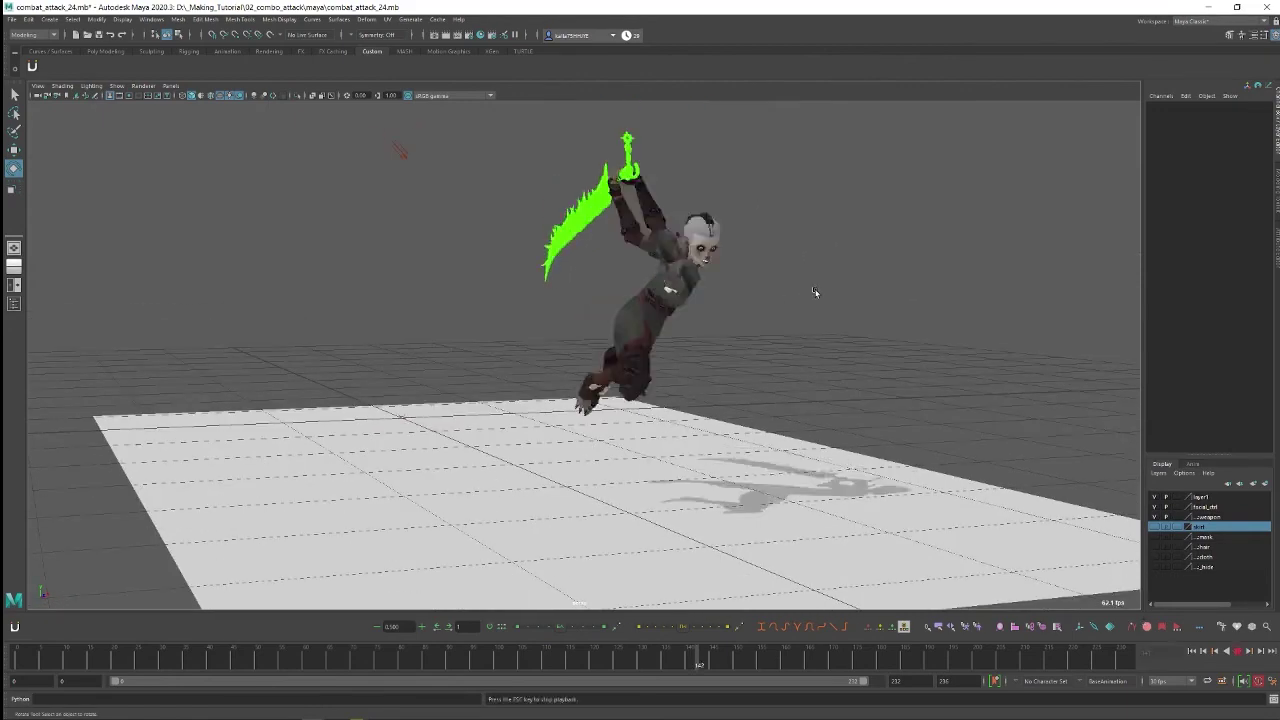
pyautogui.keyDown('alt'); pyautogui.moveTo(817, 300); pyautogui.dragTo(848, 337, button='right'); pyautogui.keyUp('alt')
pyautogui.keyDown('alt'); pyautogui.moveTo(848, 337); pyautogui.dragTo(824, 342); pyautogui.keyUp('alt')
pyautogui.click(1237, 651)
pyautogui.keyDown('alt'); pyautogui.moveTo(866, 455); pyautogui.dragTo(792, 421); pyautogui.keyUp('alt')
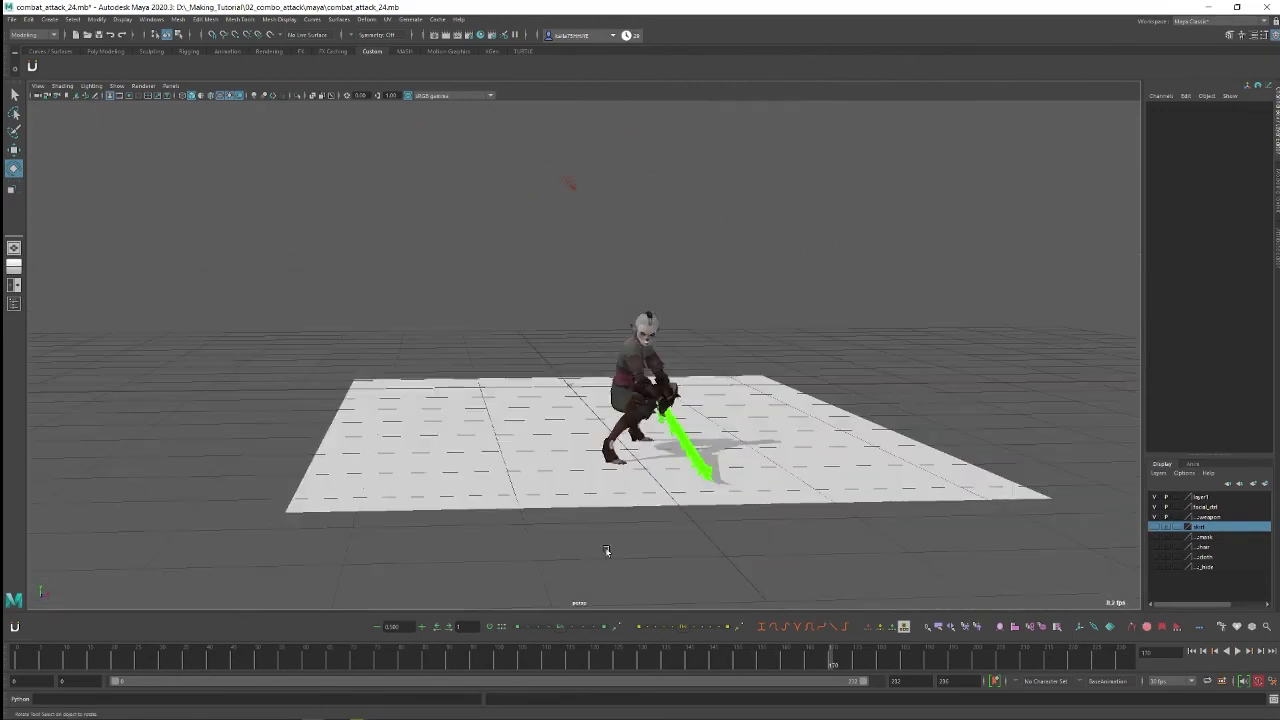
# Scrub the timeline to the final pose at frame 232 and examine it up close in the perspective view
pyautogui.keyDown('alt'); pyautogui.moveTo(650, 326); pyautogui.dragTo(659, 331, button='middle'); pyautogui.keyUp('alt')
pyautogui.moveTo(840, 659); pyautogui.dragTo(1136, 650)
pyautogui.keyDown('alt'); pyautogui.moveTo(690, 415); pyautogui.dragTo(720, 428, button='right'); pyautogui.keyUp('alt')
pyautogui.keyDown('alt'); pyautogui.moveTo(732, 413); pyautogui.dragTo(748, 420, button='middle'); pyautogui.keyUp('alt')
pyautogui.keyDown('alt'); pyautogui.moveTo(748, 420); pyautogui.dragTo(863, 471, button='right'); pyautogui.keyUp('alt')
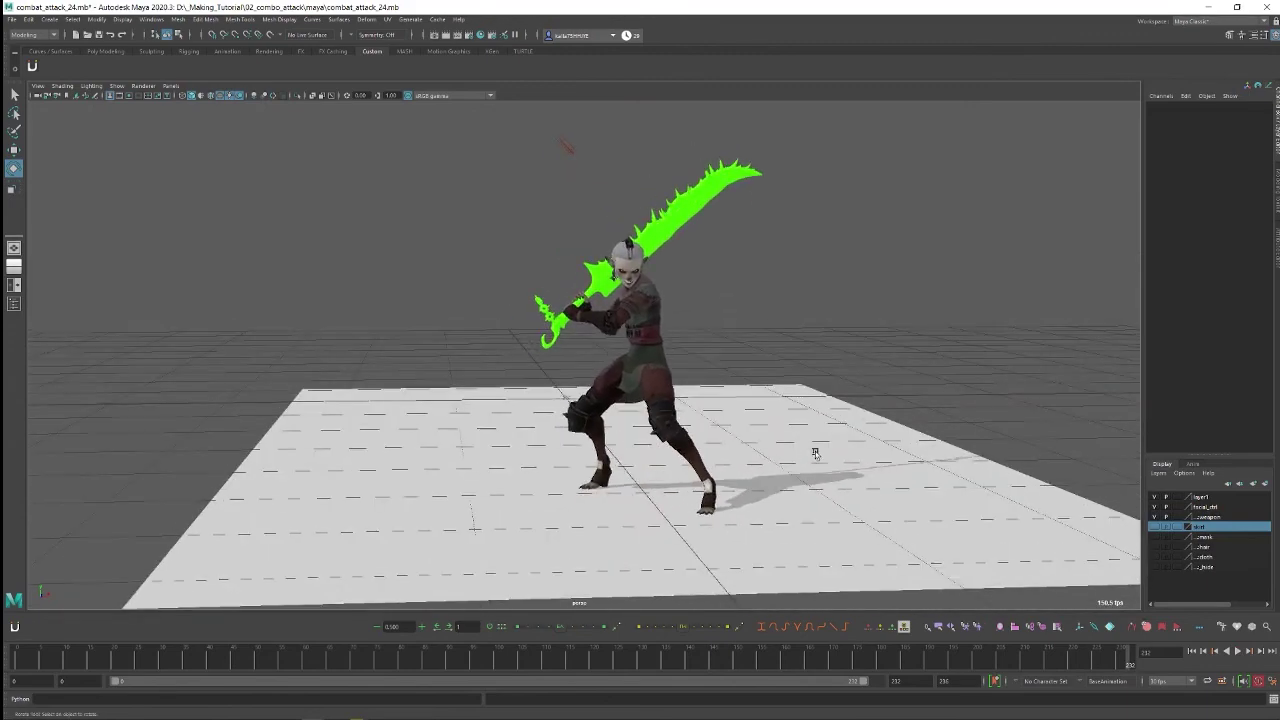
# Scrub back to the early part of the timeline and play the finished animation with the whole floor area in view
pyautogui.moveTo(1080, 651); pyautogui.dragTo(90, 652)
pyautogui.hotkey('alt', 'v')
pyautogui.keyDown('alt'); pyautogui.moveTo(660, 390); pyautogui.dragTo(693, 427, button='middle'); pyautogui.keyUp('alt')
pyautogui.scroll(-3, 692, 427)
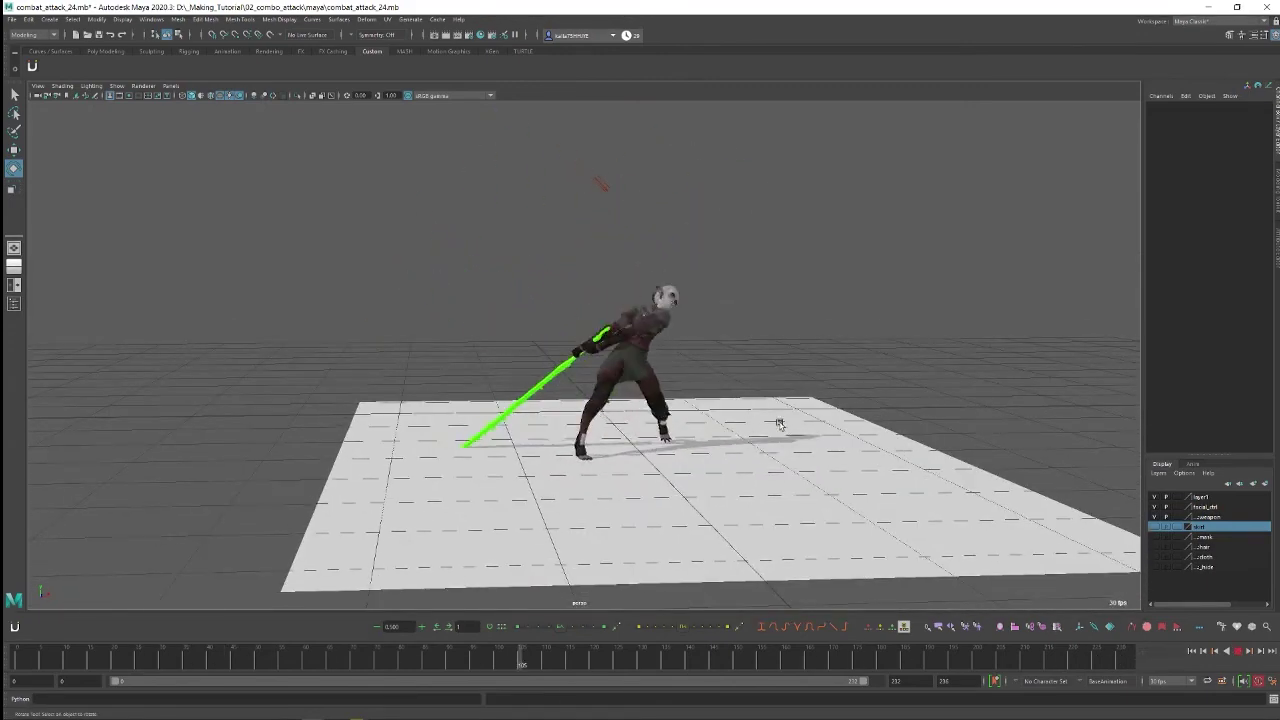
pyautogui.keyDown('alt'); pyautogui.moveTo(830, 406); pyautogui.dragTo(800, 397, button='middle'); pyautogui.keyUp('alt')
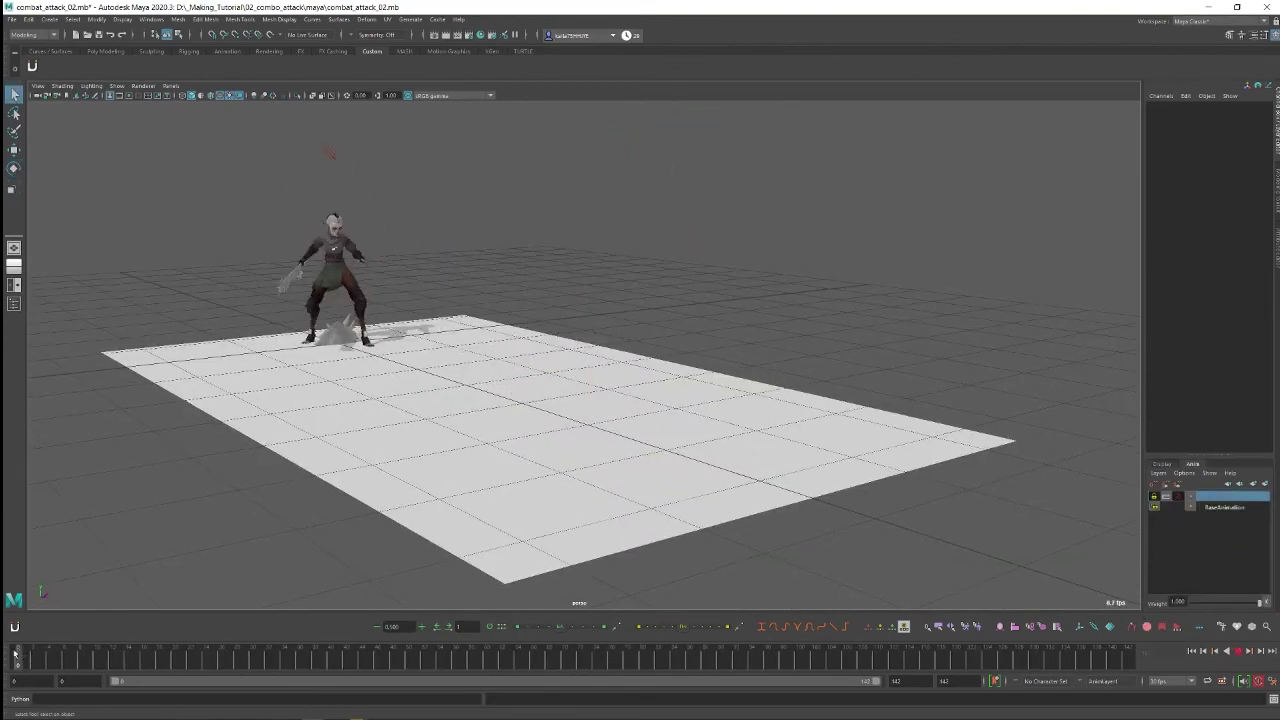
# Scrub through the opening poses in combat_attack_02.mb and play its animation in the perspective view
pyautogui.keyDown('alt'); pyautogui.moveTo(612, 386); pyautogui.dragTo(608, 420, button='middle'); pyautogui.keyUp('alt')
pyautogui.scroll(1, 620, 402)
pyautogui.moveTo(33, 657); pyautogui.dragTo(25, 659)
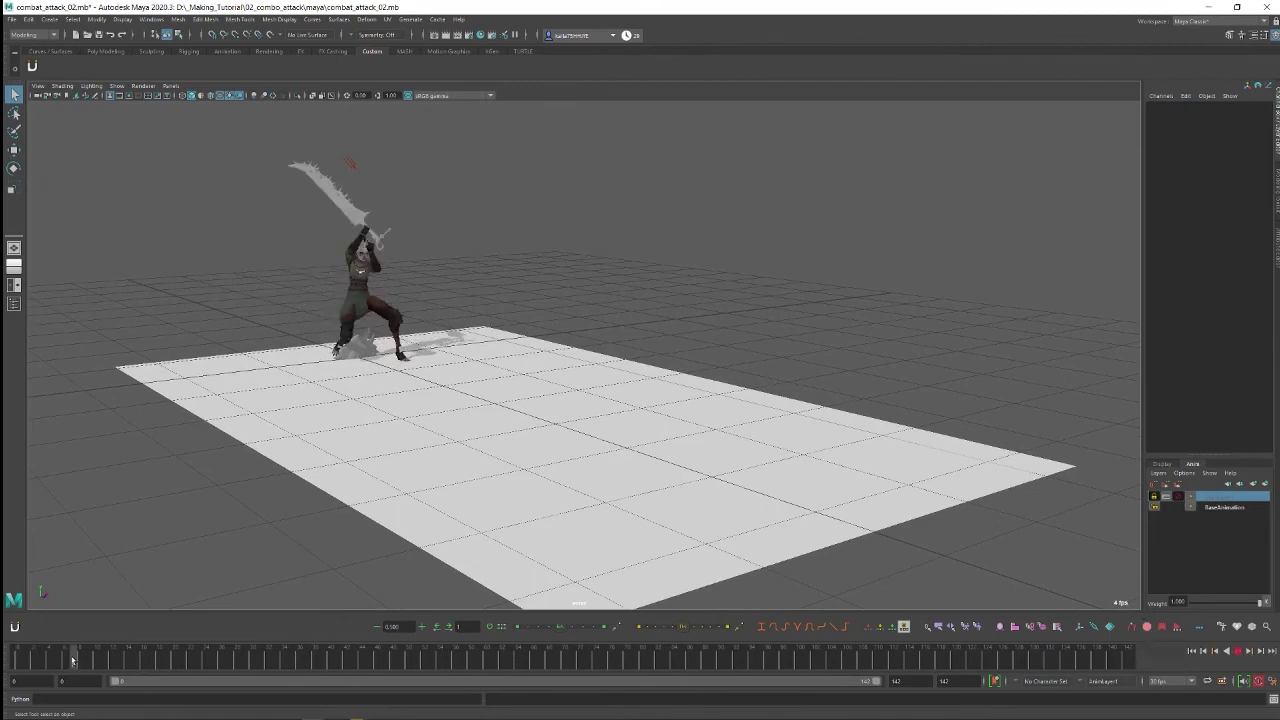
pyautogui.scroll(2, 523, 363)
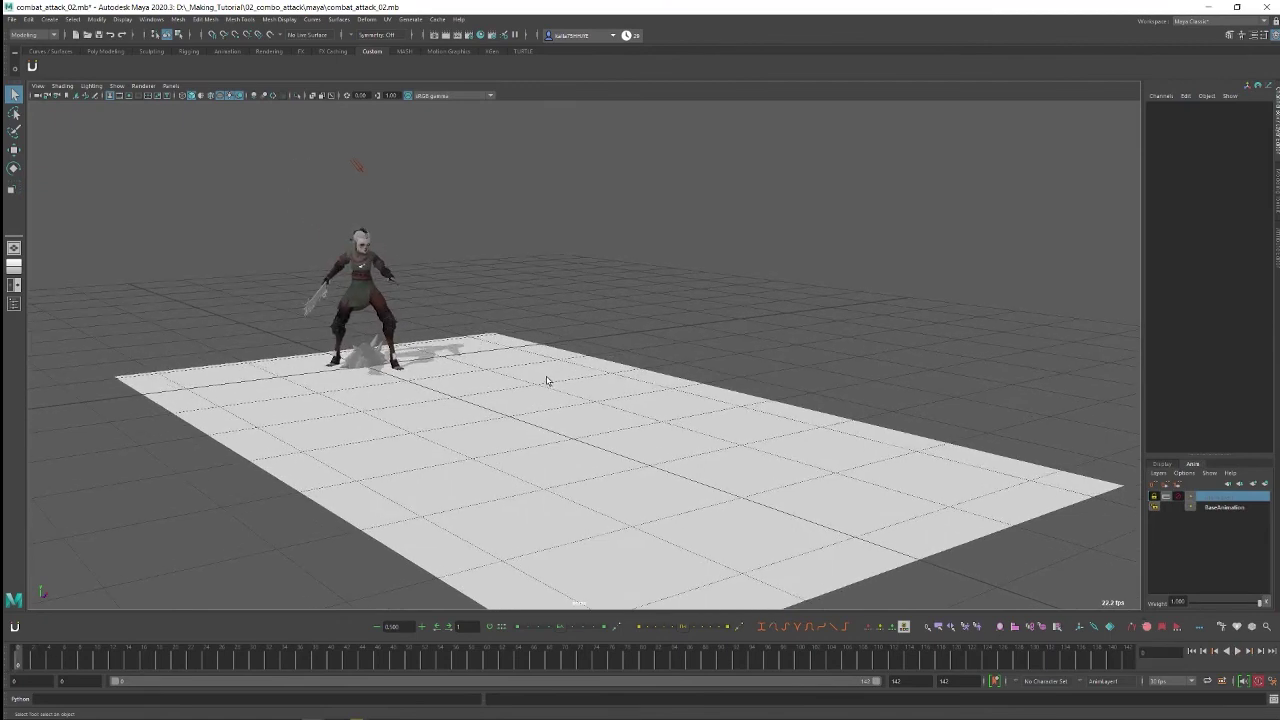
pyautogui.scroll(2, 583, 366)
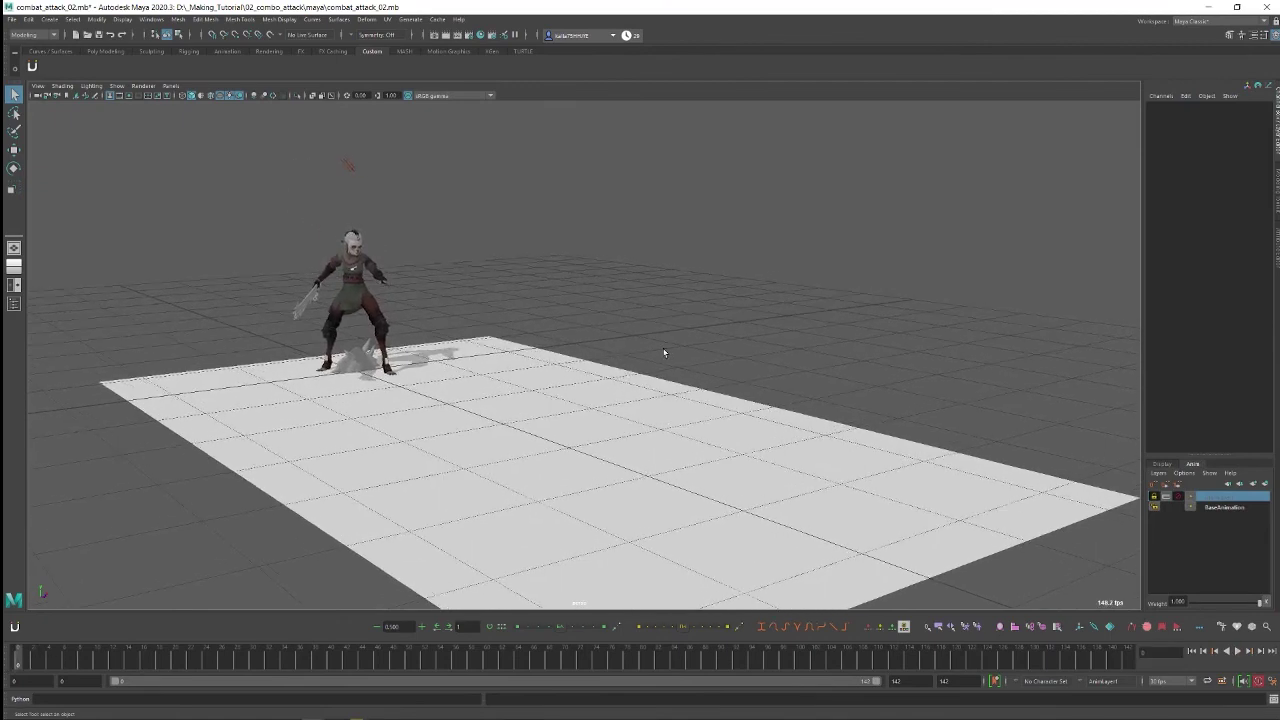
pyautogui.keyDown('alt'); pyautogui.moveTo(559, 379); pyautogui.dragTo(564, 381, button='middle'); pyautogui.keyUp('alt')
pyautogui.moveTo(28, 657); pyautogui.dragTo(101, 654)
pyautogui.hotkey('alt', 'v')
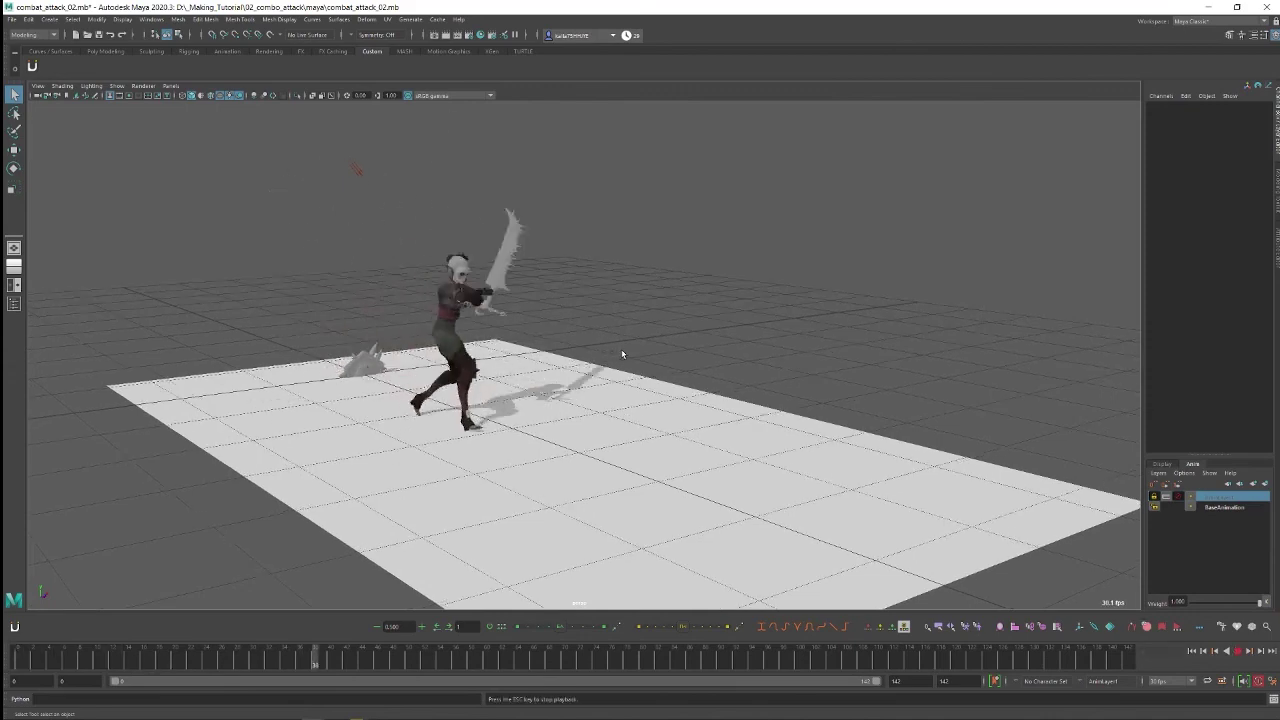